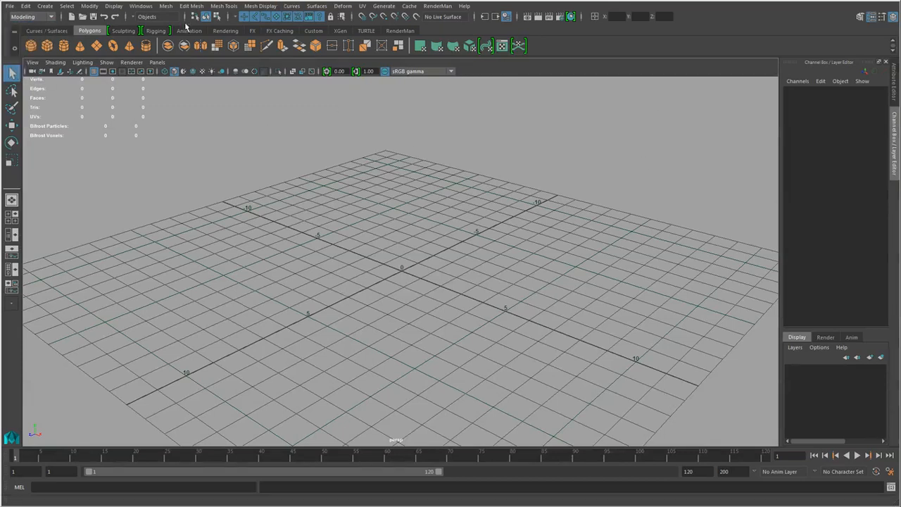
left_click(316, 5)
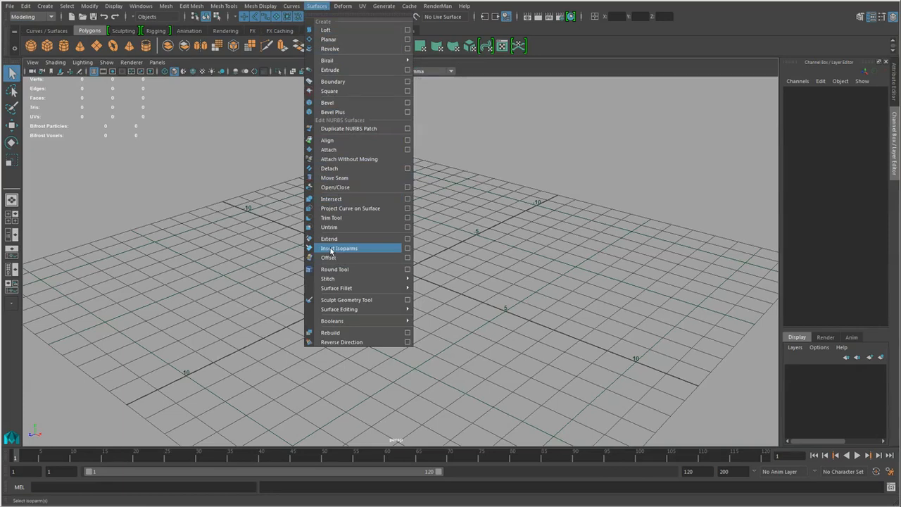
left_click(553, 328)
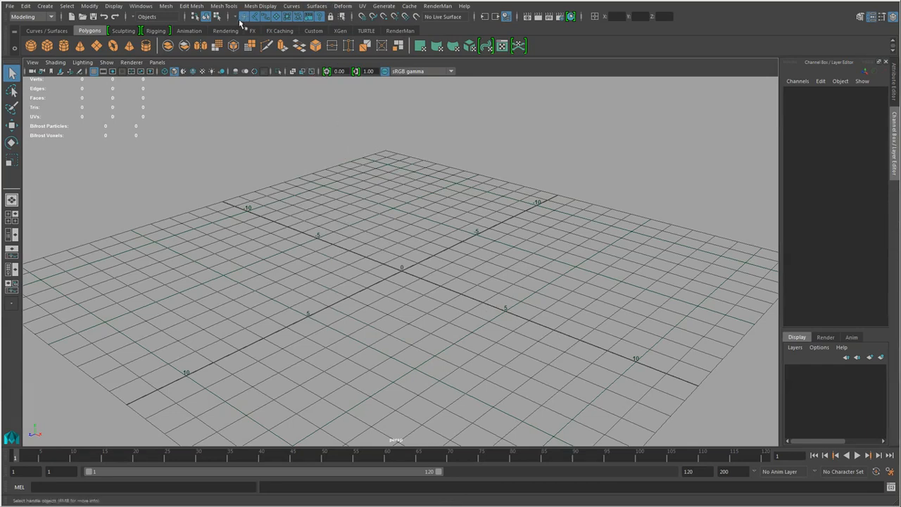
left_click(223, 6)
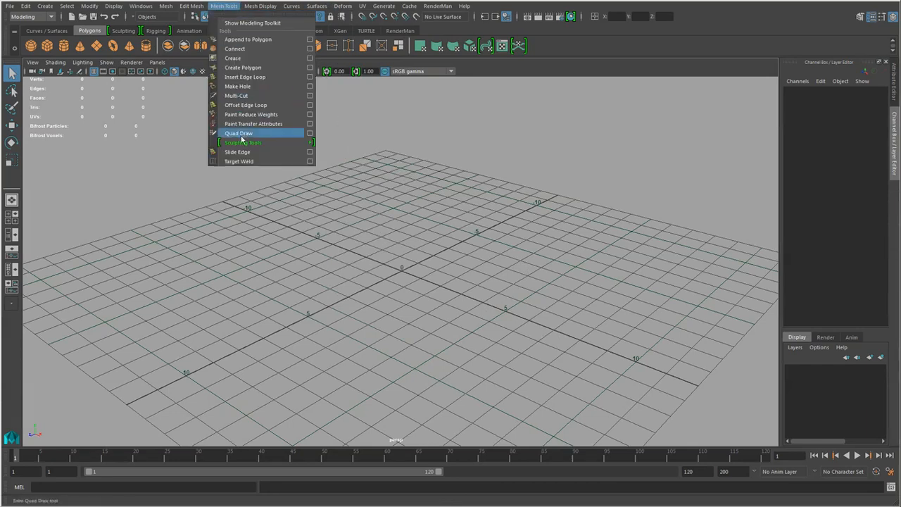
mouse_move(190, 7)
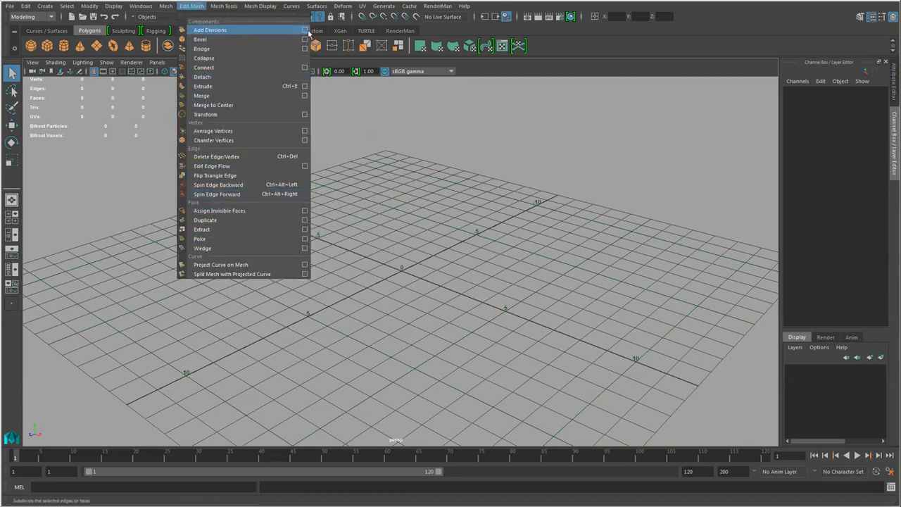
Step: Open the Loft options and set the output geometry to Polygons
mouse_move(317, 6)
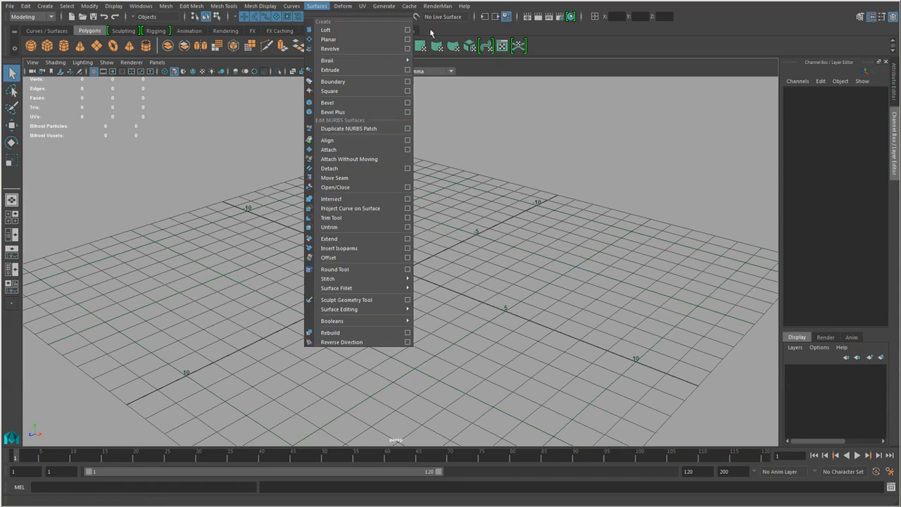
left_click(408, 30)
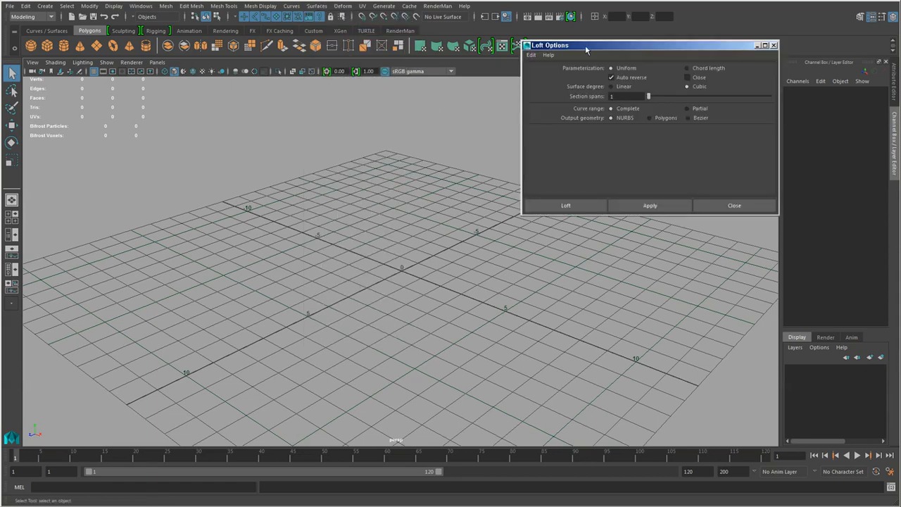
left_click_drag(585, 45, 380, 152)
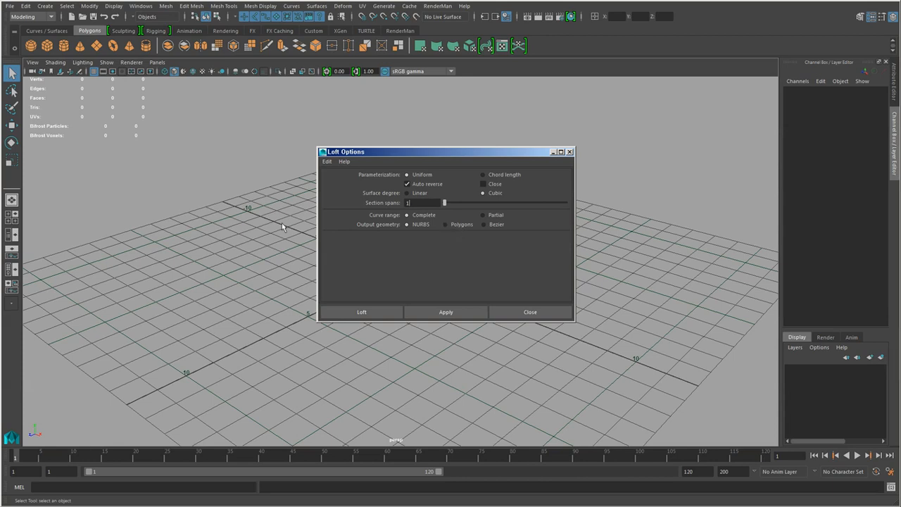
left_click(451, 227)
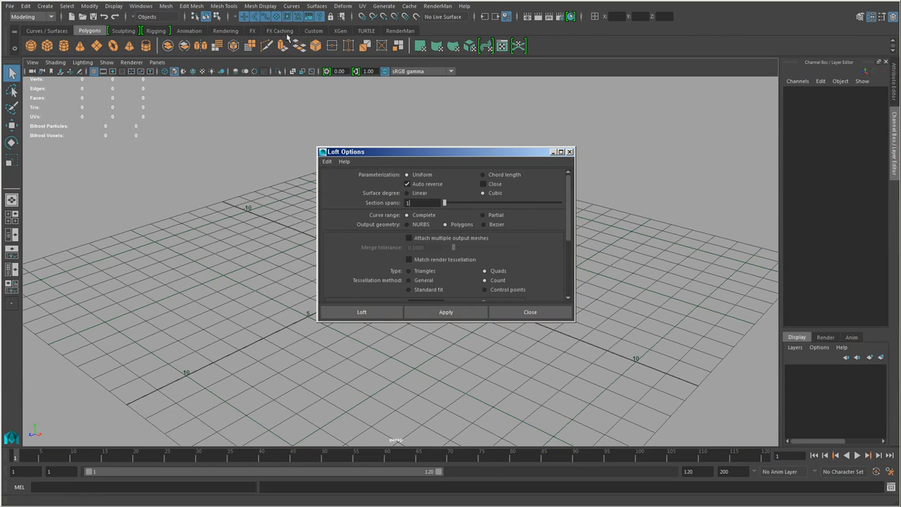
Step: Compare the available surface commands with the polygon mesh tools, and close the Loft options without applying them
left_click(316, 6)
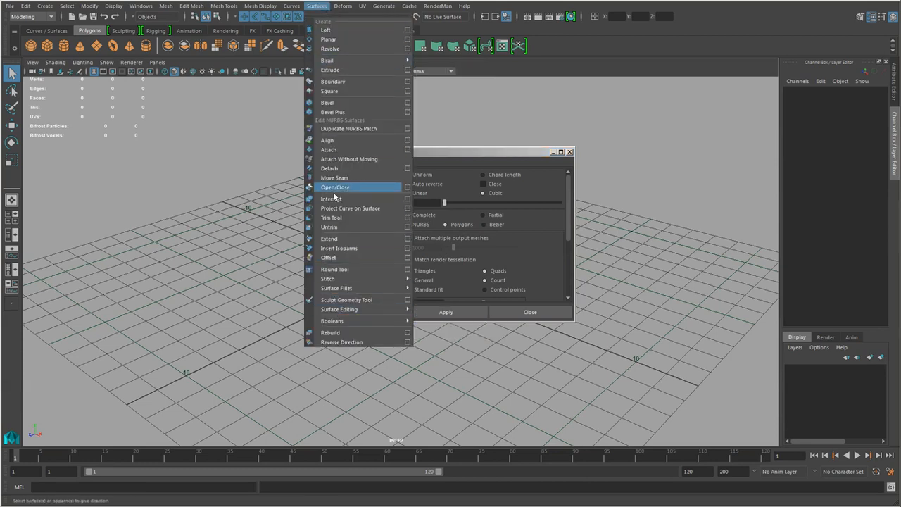
left_click(458, 152)
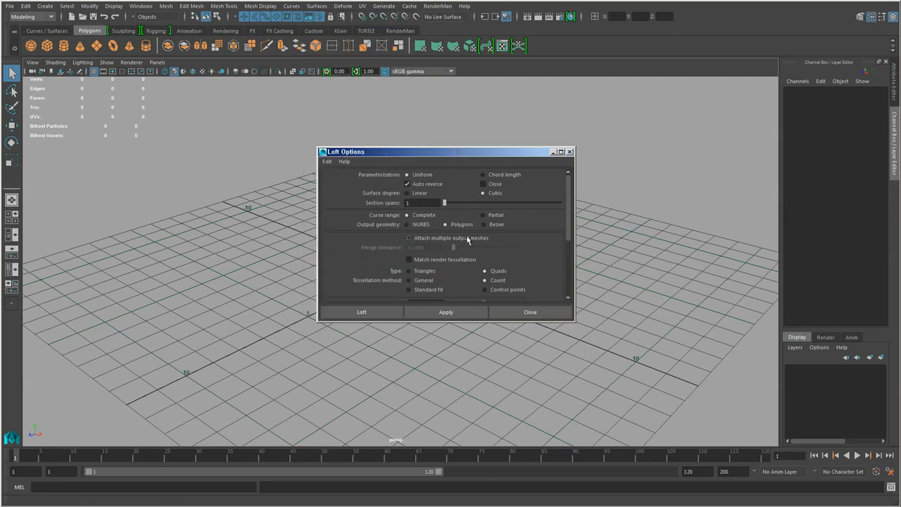
left_click(316, 6)
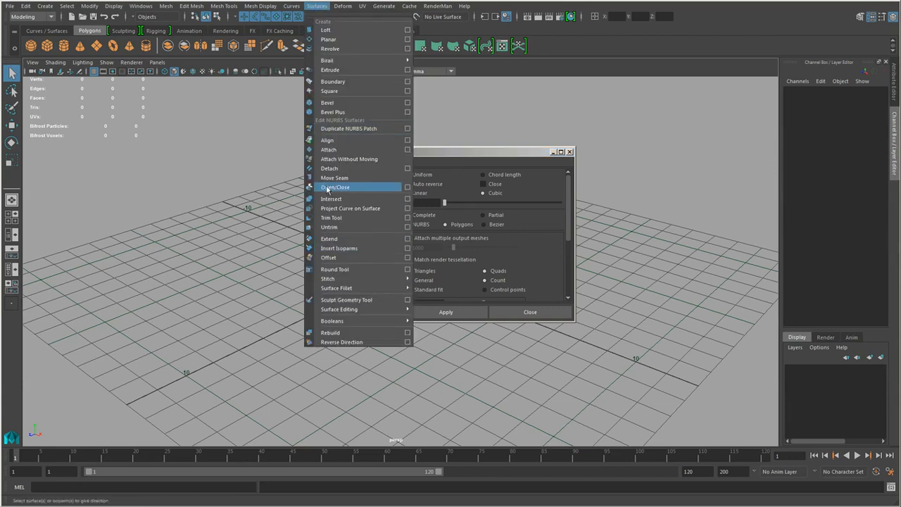
left_click(223, 6)
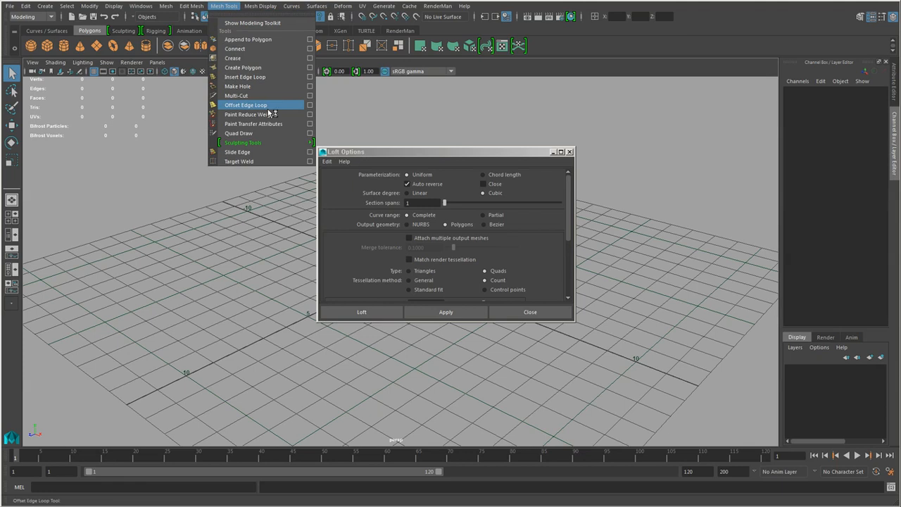
key("Escape")
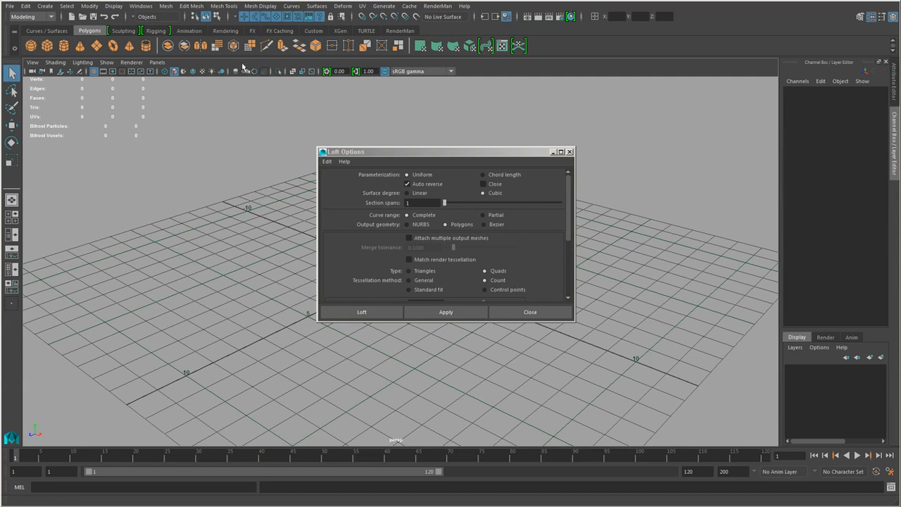
left_click(224, 6)
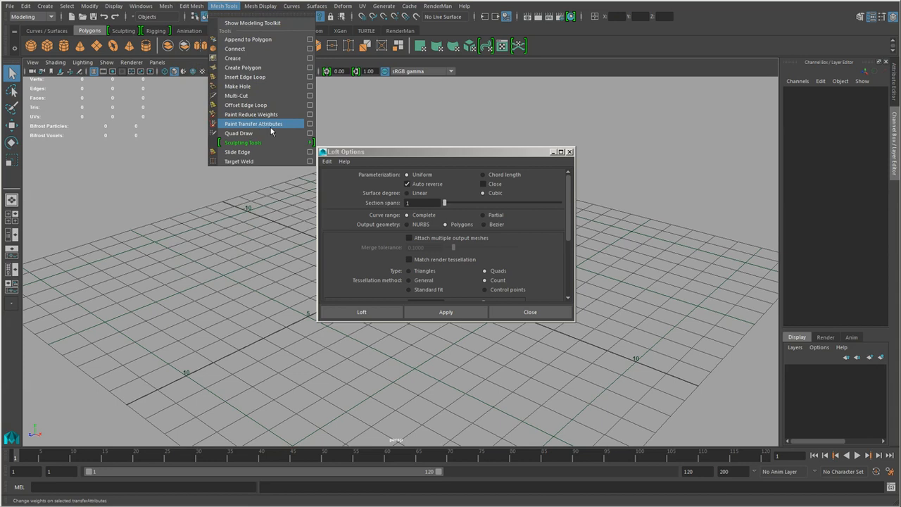
mouse_move(318, 7)
mouse_move(353, 291)
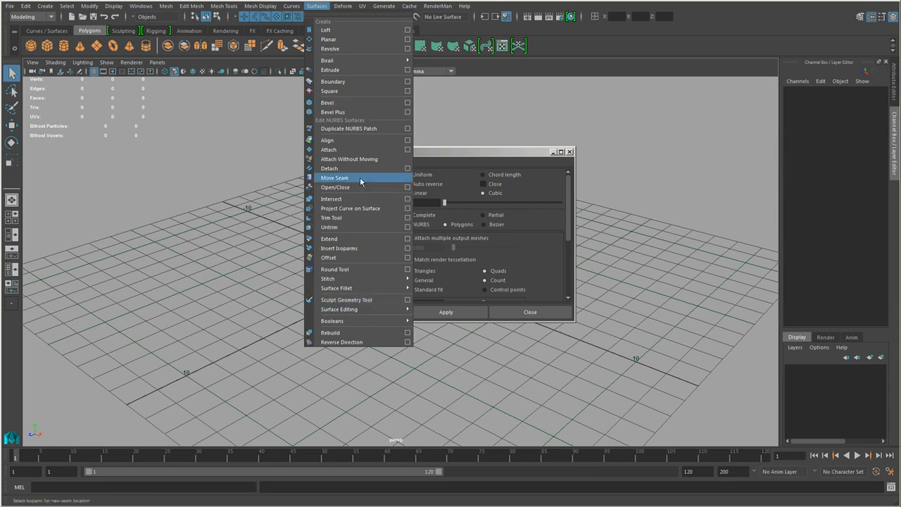
left_click(612, 257)
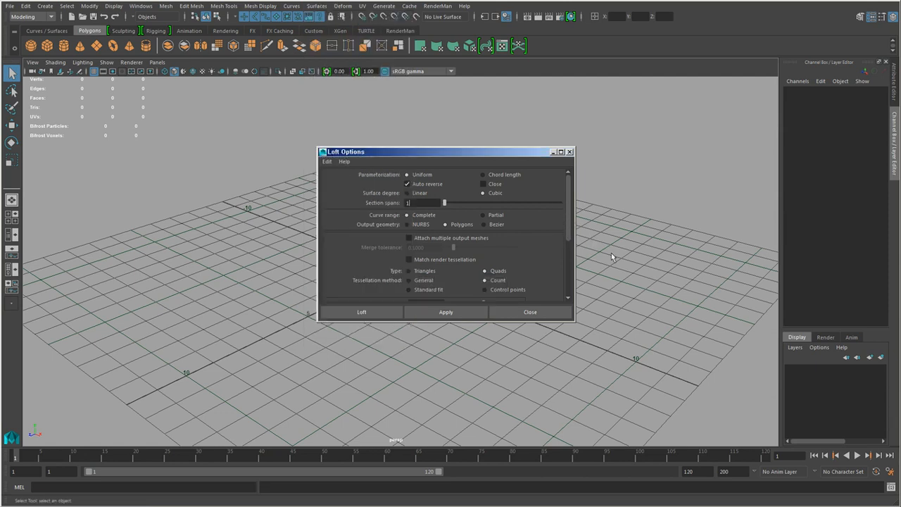
left_click(539, 312)
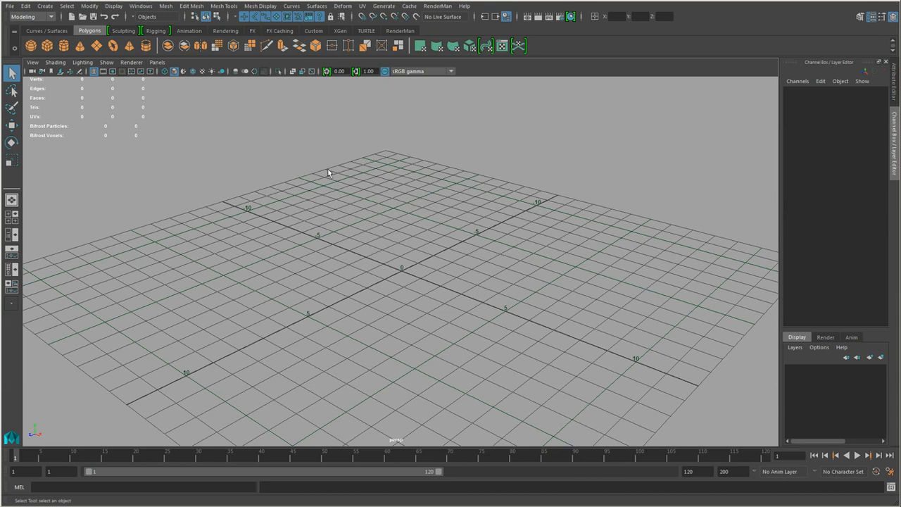
left_click(316, 6)
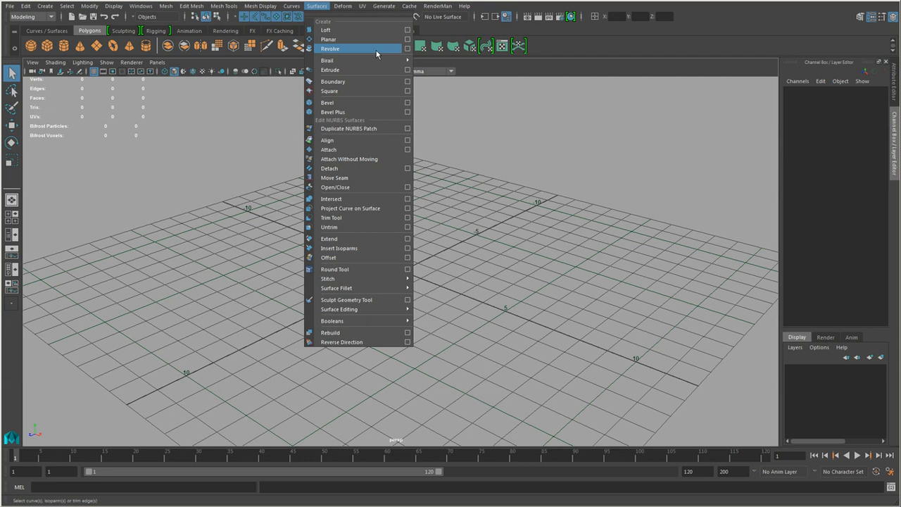
left_click(612, 238)
Step: Create a polygon cylinder at the origin and view it up close
right_click(485, 195, "shift")
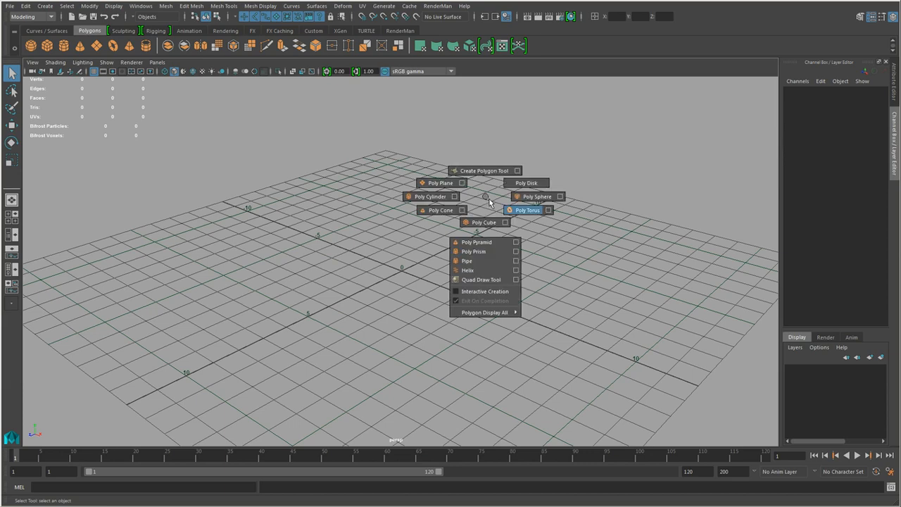
right_click_drag(437, 197, 433, 198, "shift")
left_click_drag(343, 236, 337, 209, "alt")
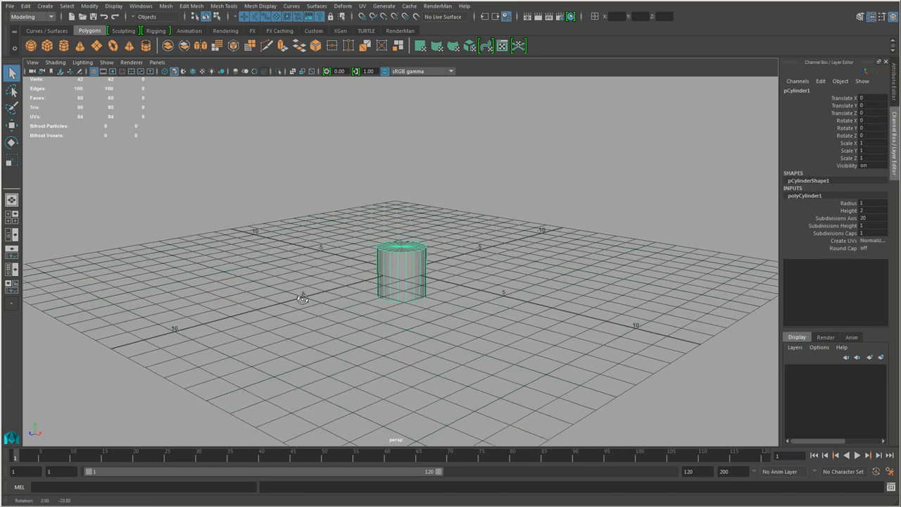
right_click_drag(337, 209, 548, 329, "alt")
left_click_drag(548, 329, 512, 331, "alt")
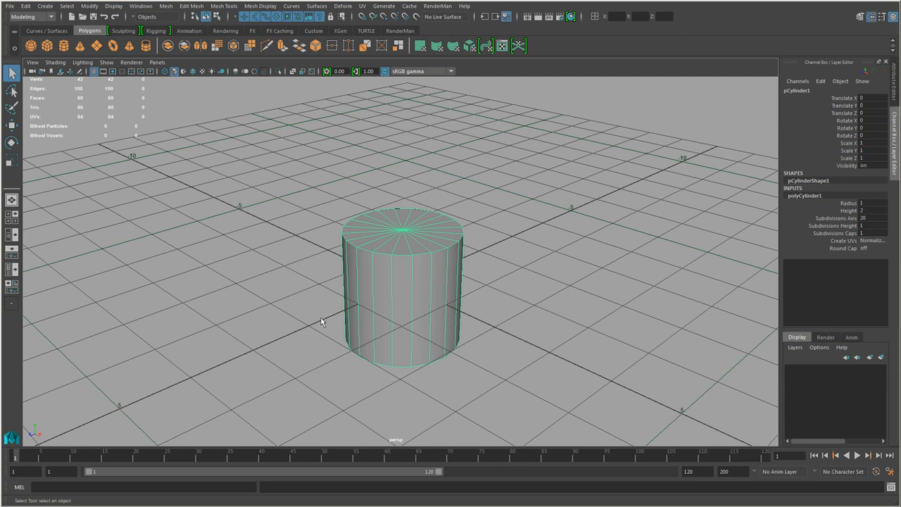
Step: Delete the polygon cylinder from the scene
left_click(292, 7)
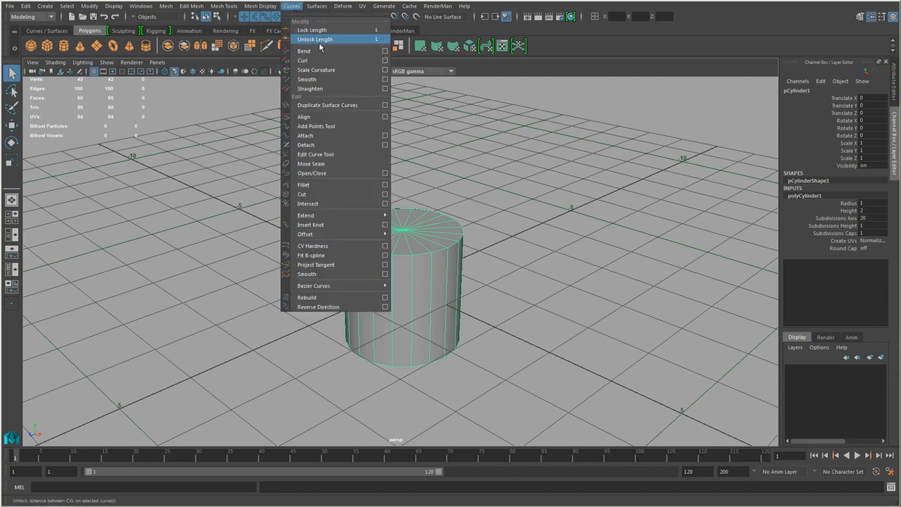
mouse_move(316, 7)
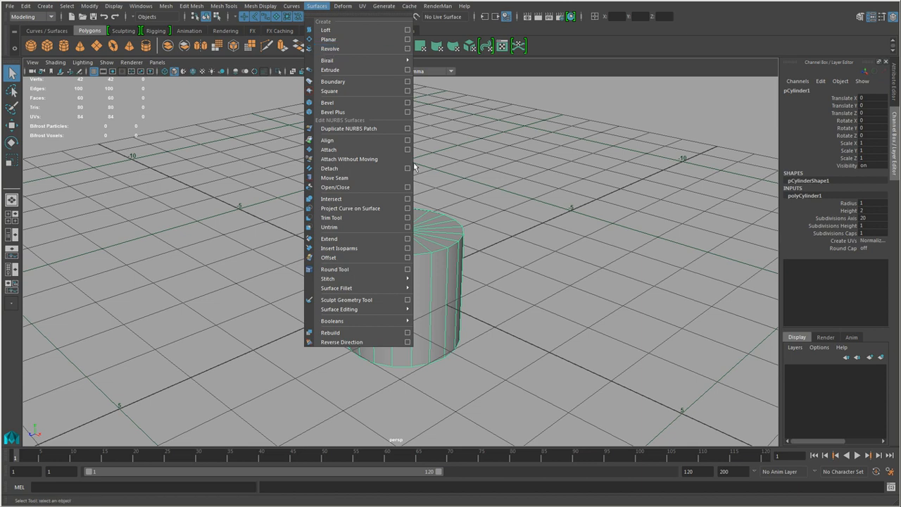
left_click(546, 258)
left_click(546, 258)
left_click_drag(542, 258, 303, 245)
key("Delete")
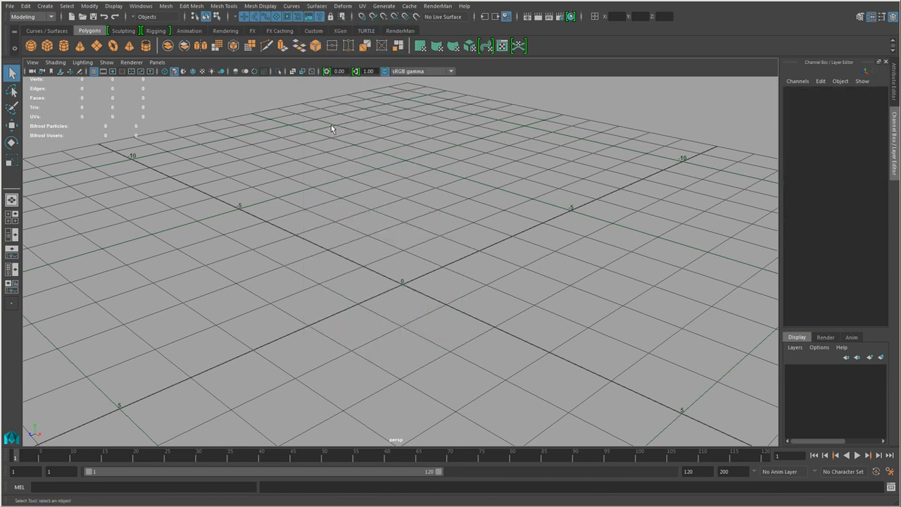
left_click(316, 5)
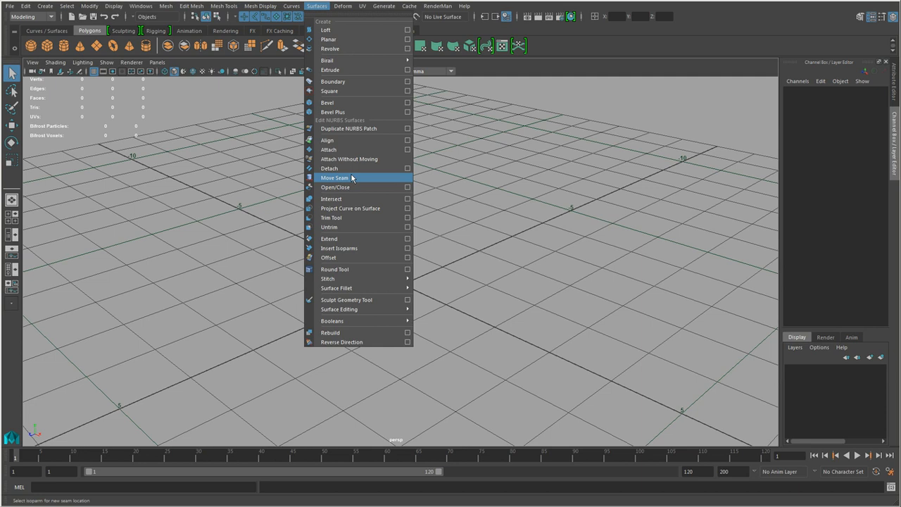
left_click(489, 216)
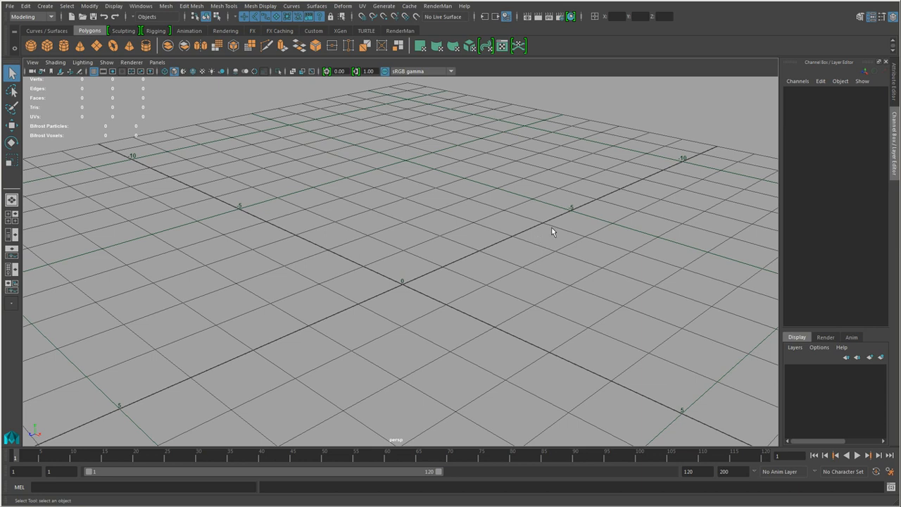
right_click_drag(462, 214, 500, 293, "shift")
Step: Switch to the front view and detach the curve tools into a floating window over the viewport
key("space")
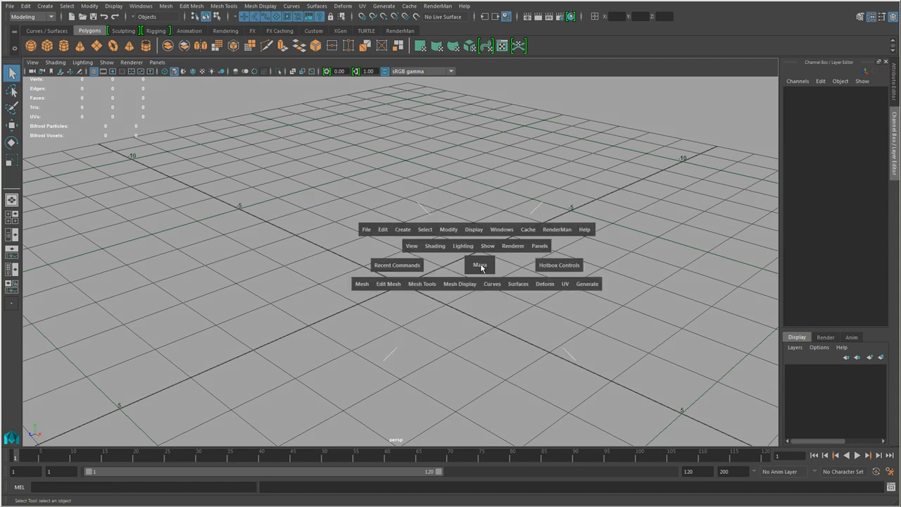
left_click_drag(477, 263, 479, 292)
scroll(476, 329, "up", 1)
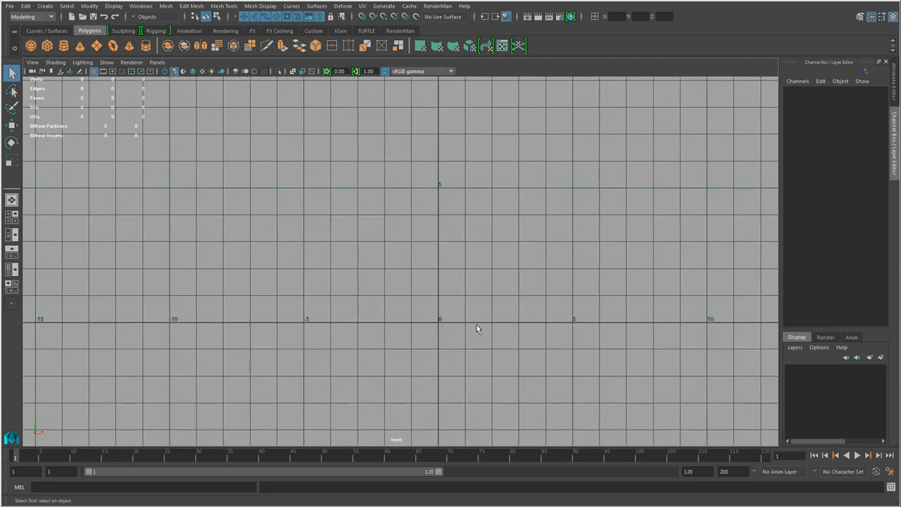
left_click(47, 7)
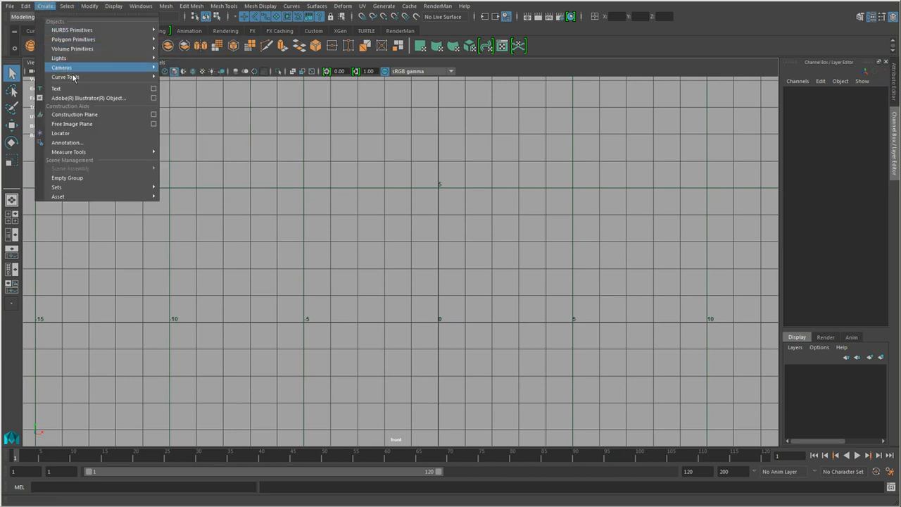
mouse_move(83, 77)
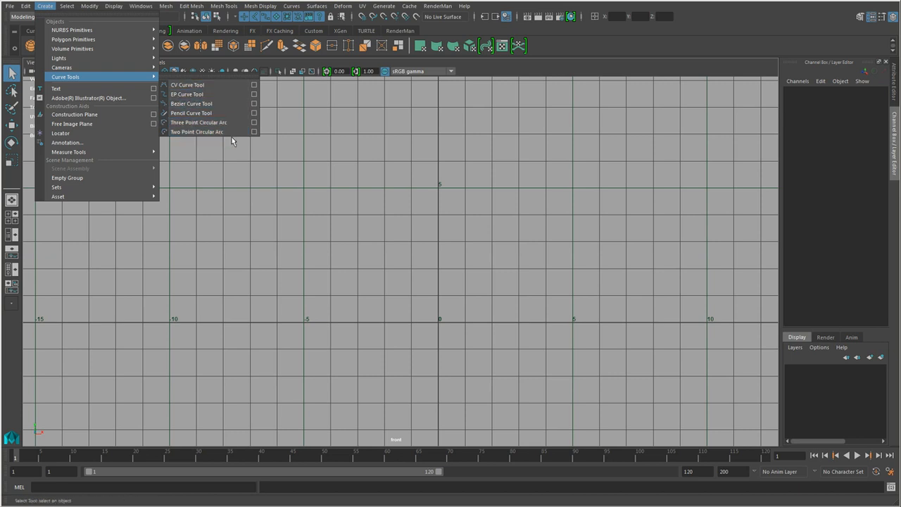
left_click_drag(236, 79, 667, 127)
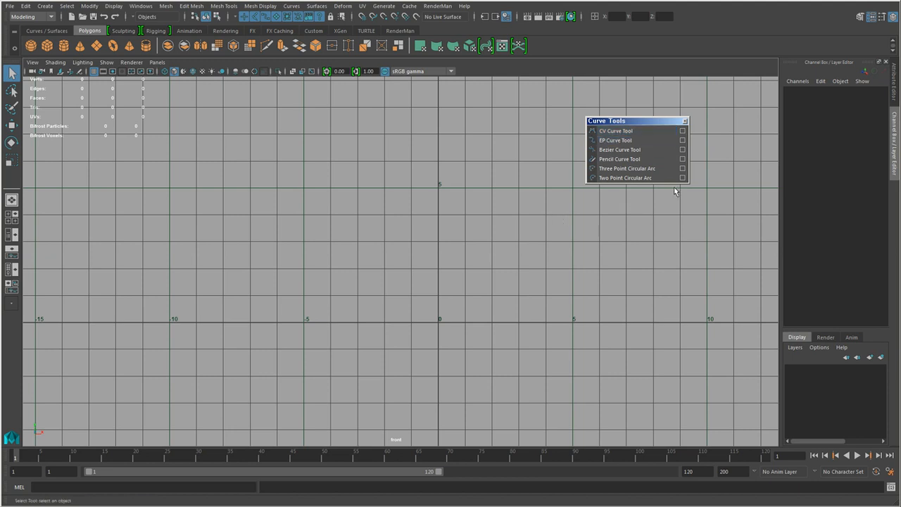
Step: Draw a freehand wavy open curve about 22 units wide with the Pencil Curve Tool, doubling back below itself
left_click(633, 160)
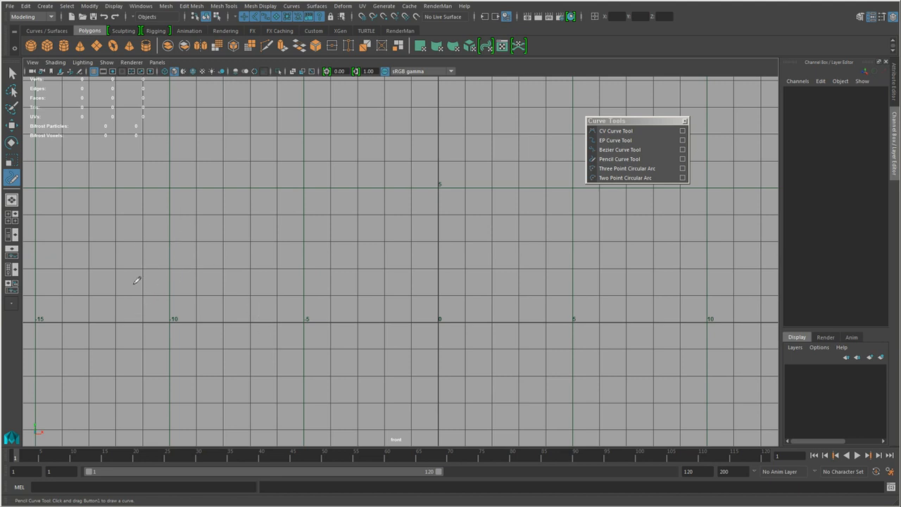
mouse_move(127, 285)
left_mouse_down()
mouse_move(136, 252)
mouse_move(270, 274)
mouse_move(345, 299)
mouse_move(351, 287)
mouse_move(414, 280)
mouse_move(497, 223)
mouse_move(590, 224)
mouse_move(662, 285)
mouse_move(718, 258)
mouse_move(665, 326)
mouse_move(595, 375)
mouse_move(438, 363)
mouse_move(349, 385)
mouse_move(223, 331)
mouse_move(194, 365)
mouse_move(154, 356)
mouse_move(156, 349)
left_mouse_up()
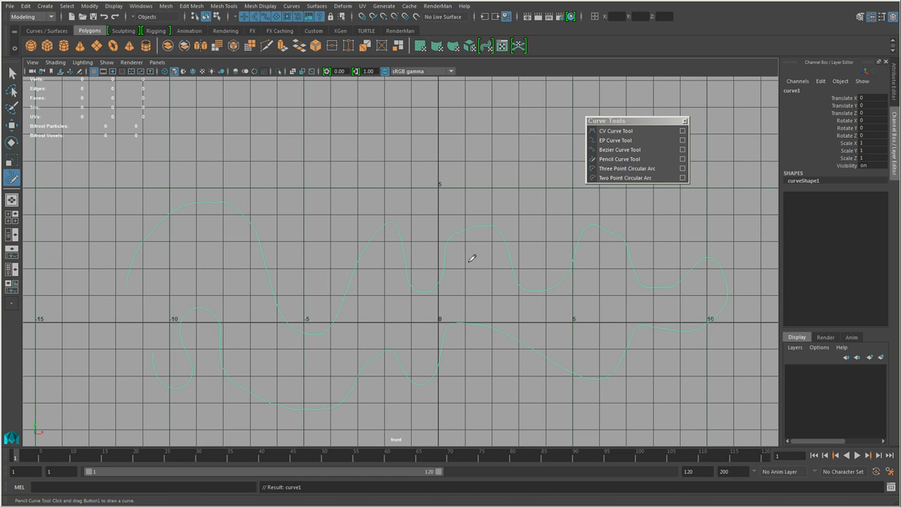
key("q")
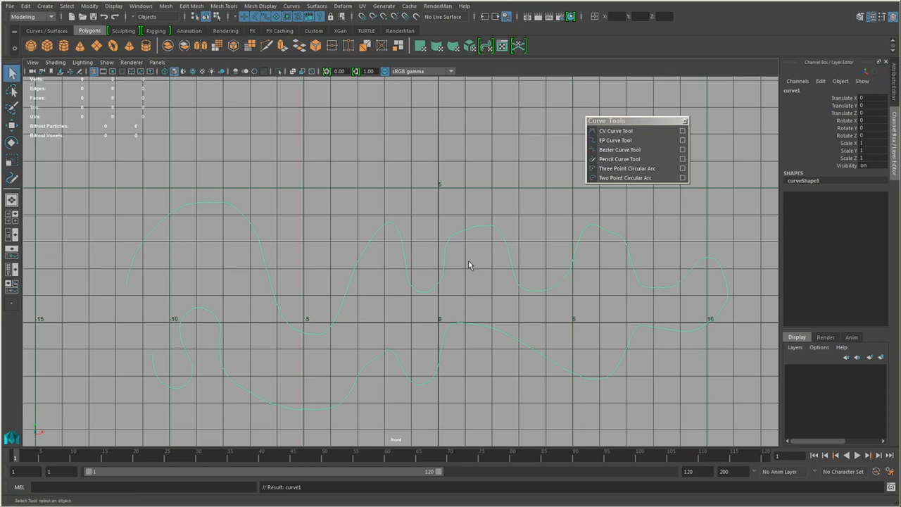
Step: Try moving the whole pencil curve slightly off the origin, and undo the move
left_click(510, 273)
left_click(458, 324)
key("w")
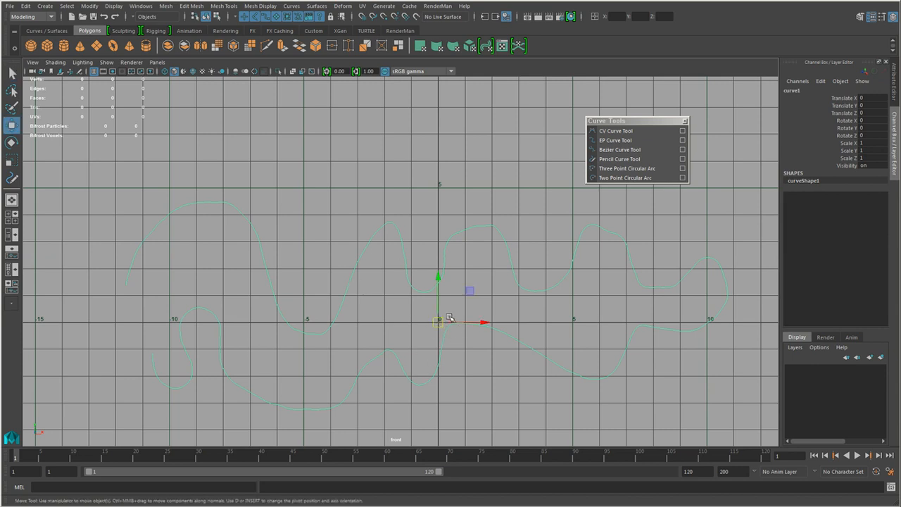
mouse_move(438, 319)
left_mouse_down()
mouse_move(317, 305)
mouse_move(436, 323)
left_mouse_up()
key("ctrl+z")
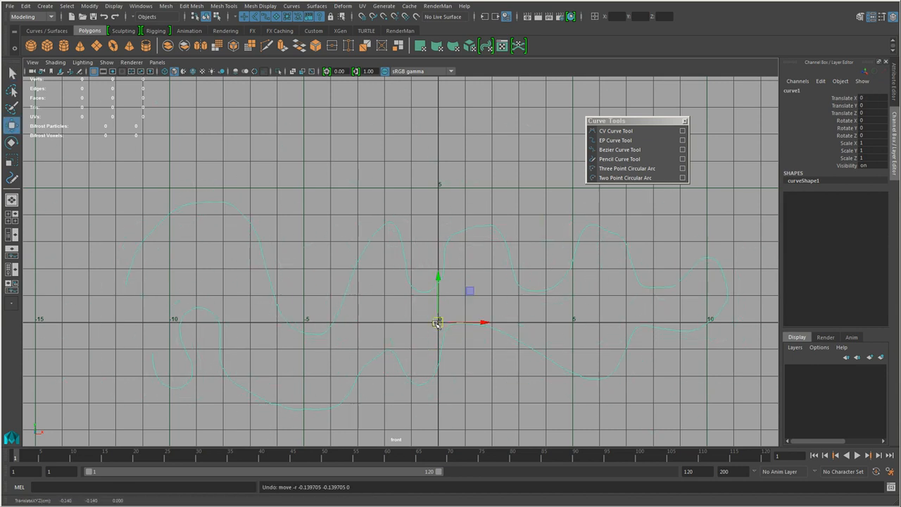
Step: Try rotating the curve slightly and scaling it down uniformly, undoing each change
key("e")
mouse_move(467, 292)
left_mouse_down()
mouse_move(424, 282)
mouse_move(466, 292)
left_mouse_up()
key("ctrl+z")
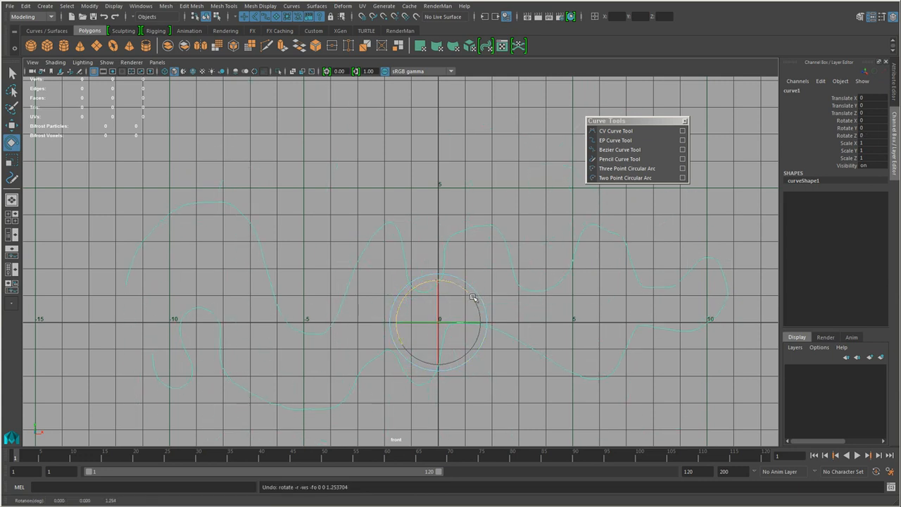
key("r")
mouse_move(442, 323)
left_mouse_down()
mouse_move(232, 339)
mouse_move(498, 305)
mouse_move(436, 312)
left_mouse_up()
key("ctrl+z")
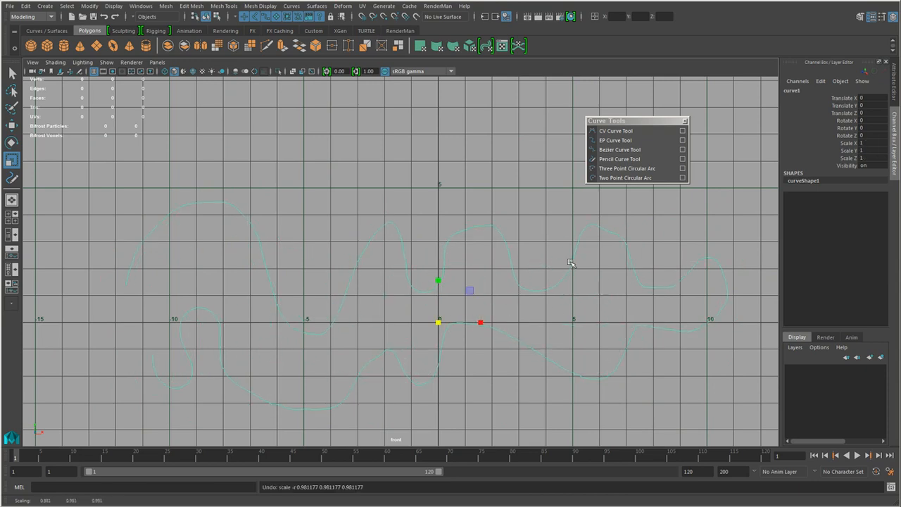
Step: Deselect the curve and switch it to Control Vertex component mode
middle_click_drag(415, 297, 435, 314, "alt")
right_click_drag(434, 314, 472, 342, "alt")
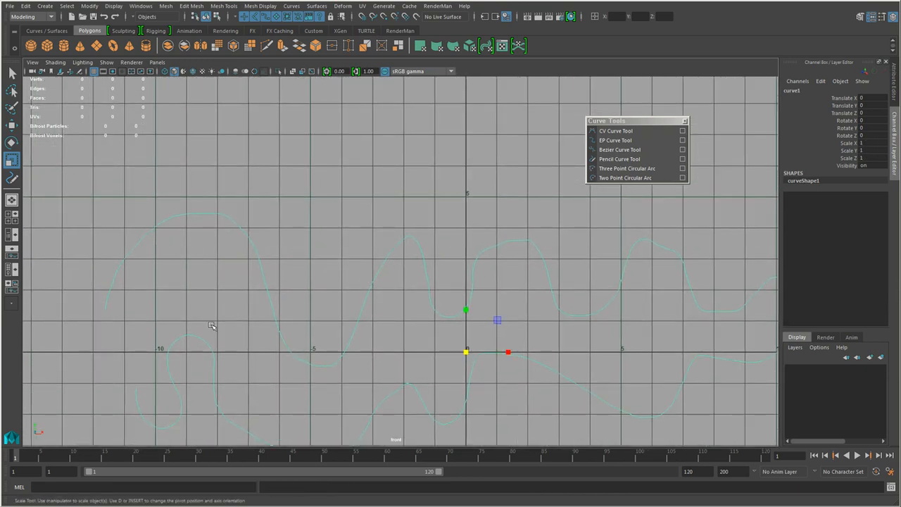
middle_click_drag(380, 313, 421, 237, "alt")
right_click_drag(421, 237, 452, 242, "alt")
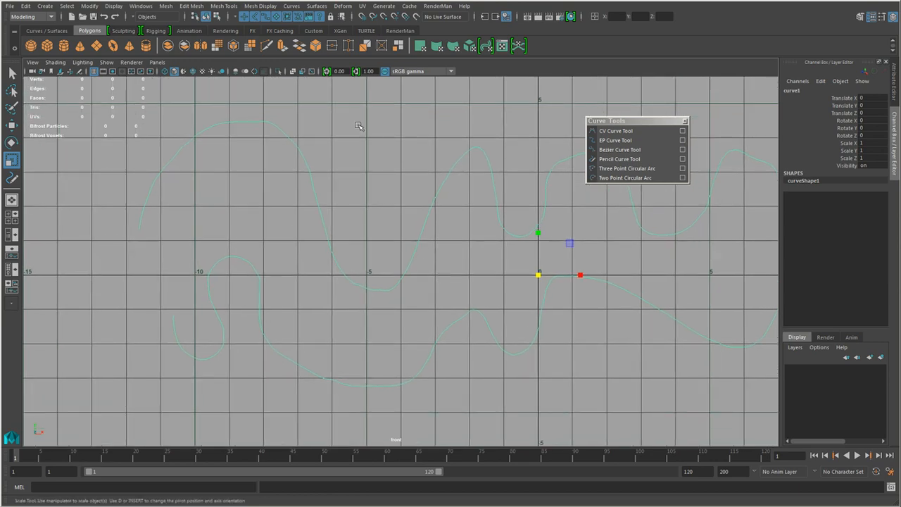
left_click(359, 124)
left_click_drag(411, 174, 455, 259)
right_click_drag(370, 271, 435, 278, "alt")
middle_click_drag(435, 278, 457, 315, "alt")
right_click_drag(456, 314, 498, 314, "alt")
left_click(517, 255)
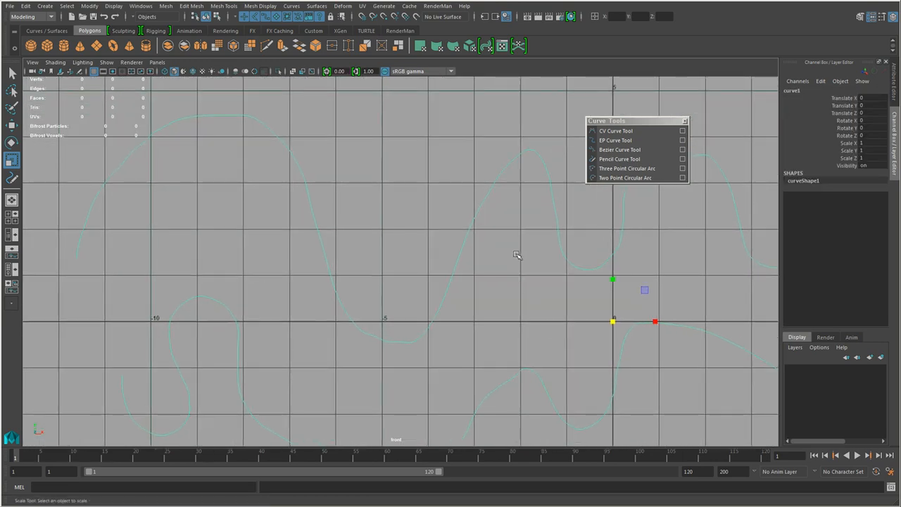
right_click(486, 197)
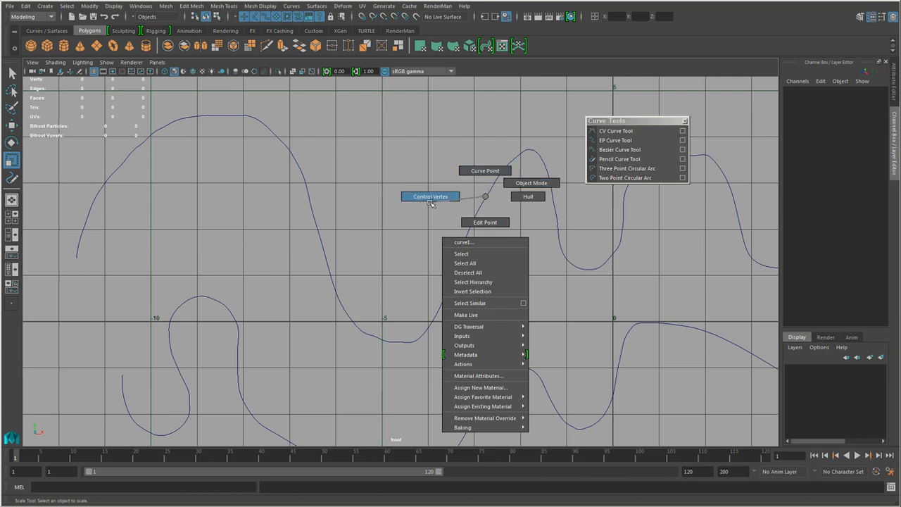
right_click_drag(430, 202, 428, 201)
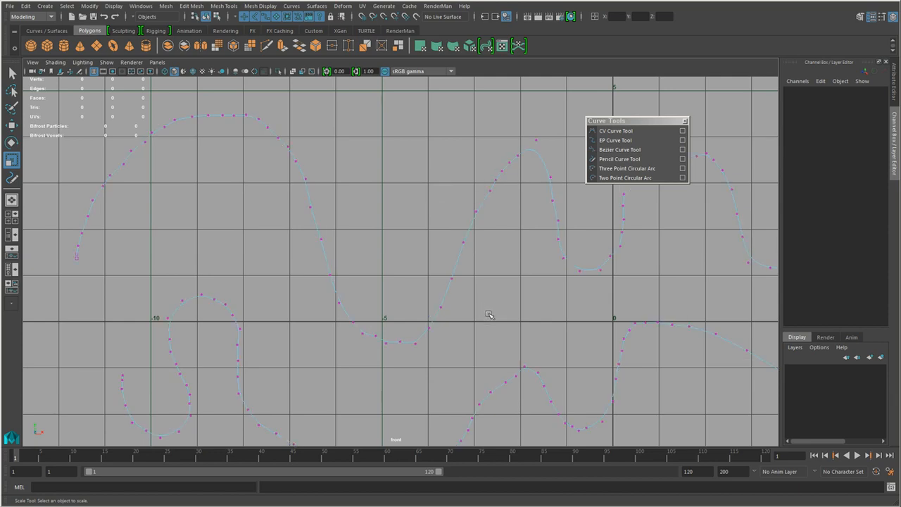
Step: Select control vertices on the descending side of the curve's first hump, try moving them, and undo the move
key("f")
right_click_drag(241, 197, 383, 278, "alt")
middle_click_drag(384, 278, 388, 316, "alt")
left_click_drag(452, 280, 486, 325)
right_click_drag(524, 321, 480, 302, "alt")
middle_click_drag(480, 302, 423, 288, "alt")
key("w")
scroll(409, 282, "up", 2)
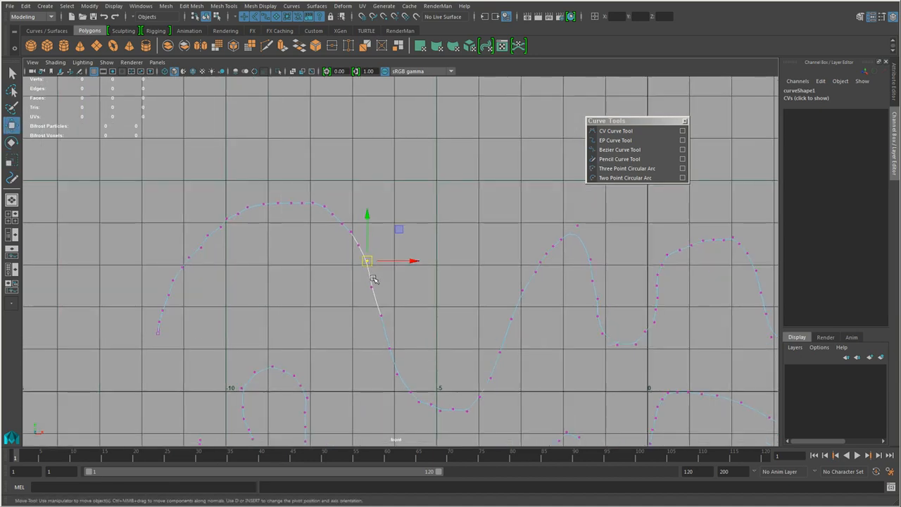
mouse_move(370, 257)
left_mouse_down()
mouse_move(390, 260)
mouse_move(368, 254)
mouse_move(374, 286)
mouse_move(423, 285)
mouse_move(421, 276)
mouse_move(380, 324)
mouse_move(408, 302)
mouse_move(378, 316)
mouse_move(345, 257)
mouse_move(418, 181)
mouse_move(376, 240)
left_mouse_up()
key("ctrl+z")
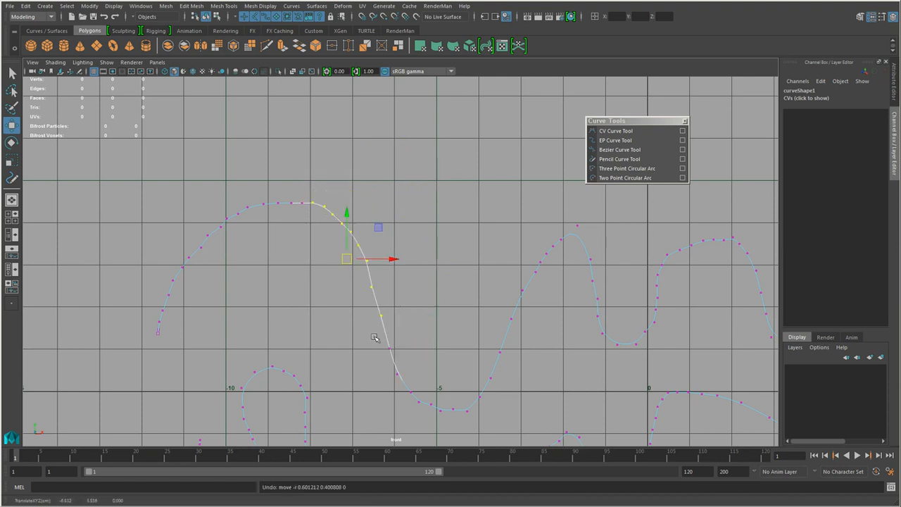
Step: Turn on Soft Select for the selected control vertices and show the Select Tool's Soft Selection settings
scroll(370, 326, "up", 1)
middle_click_drag(435, 321, 417, 246, "alt")
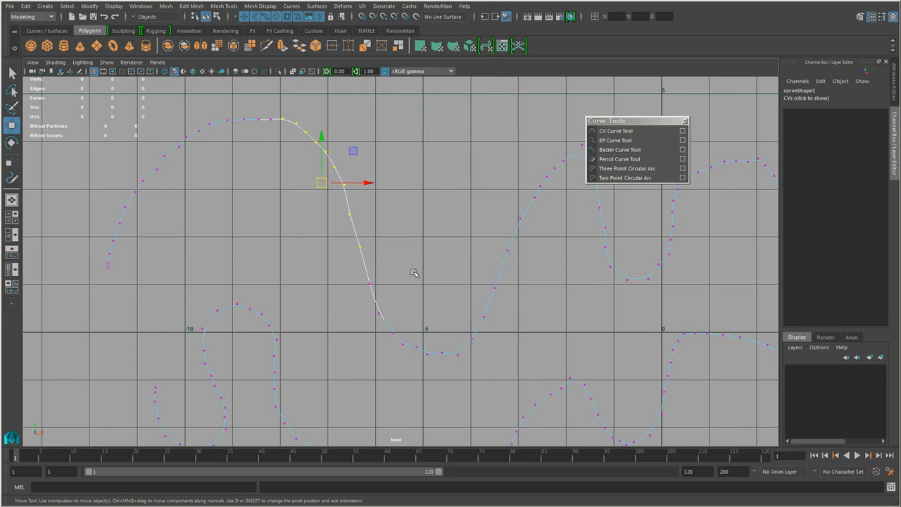
key("b")
scroll(402, 303, "down", 2)
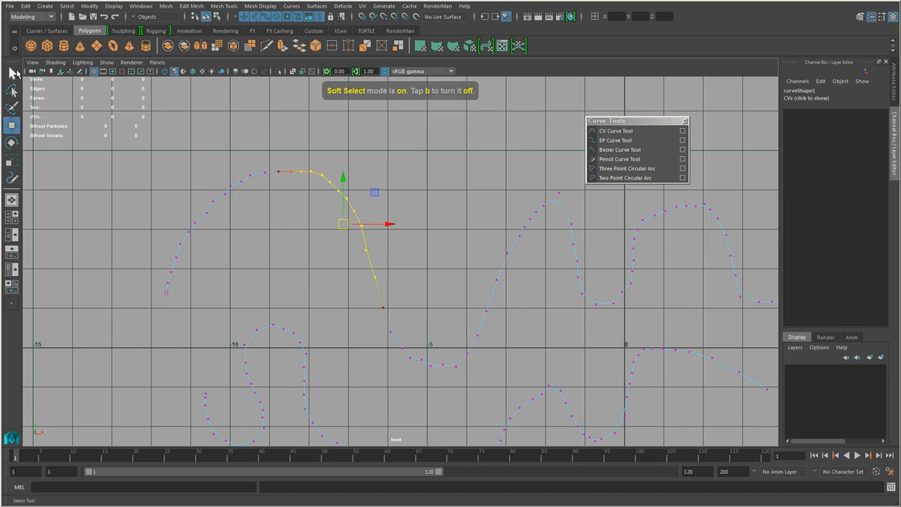
double_click(14, 73)
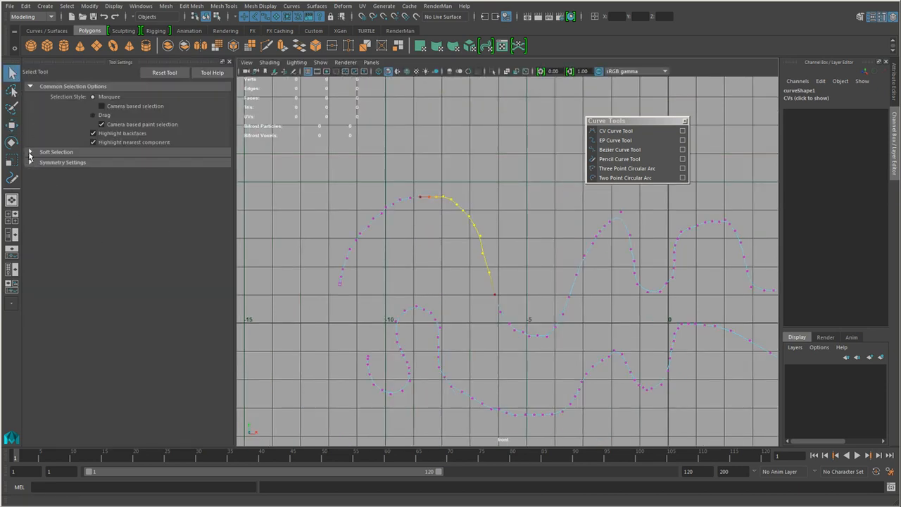
left_click(30, 152)
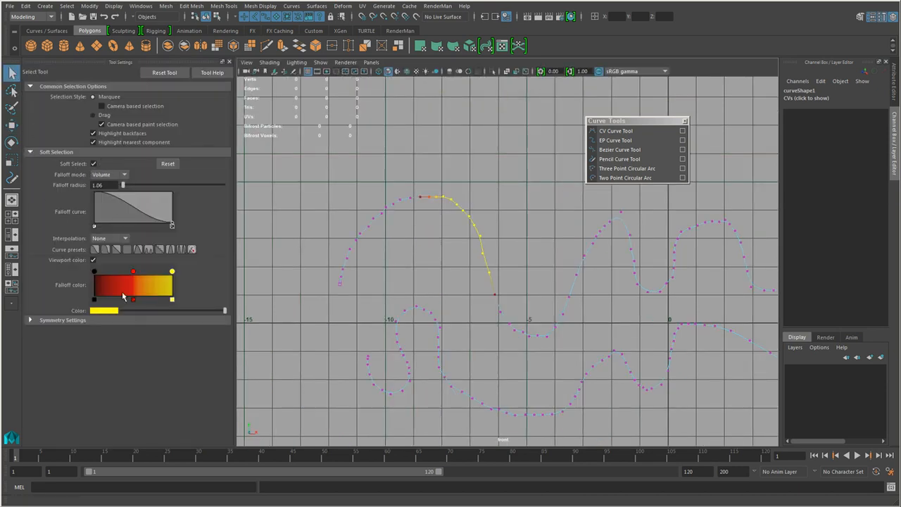
Step: Try a slight move of the control vertices with the soft selection falloff, and undo it
middle_click_drag(476, 252, 466, 261, "alt")
key("w")
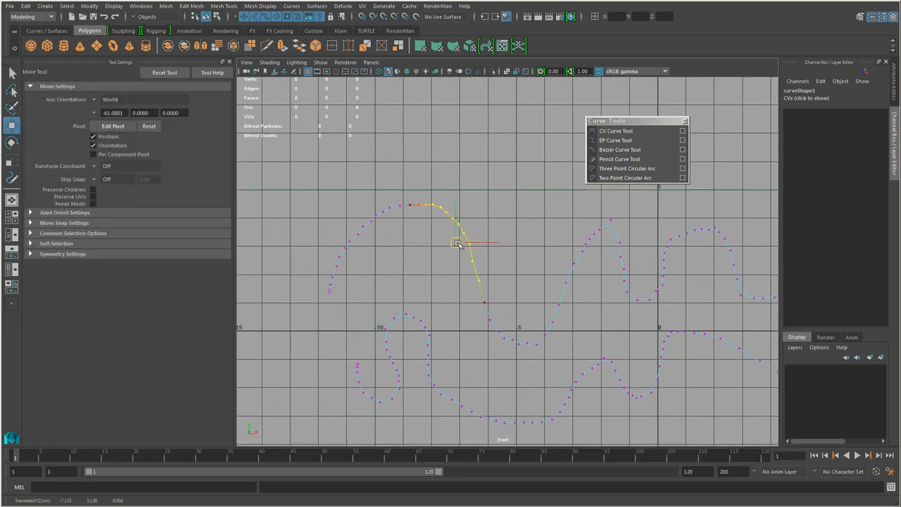
mouse_move(458, 244)
left_mouse_down()
mouse_move(503, 217)
mouse_move(458, 247)
left_mouse_up()
key("ctrl+z")
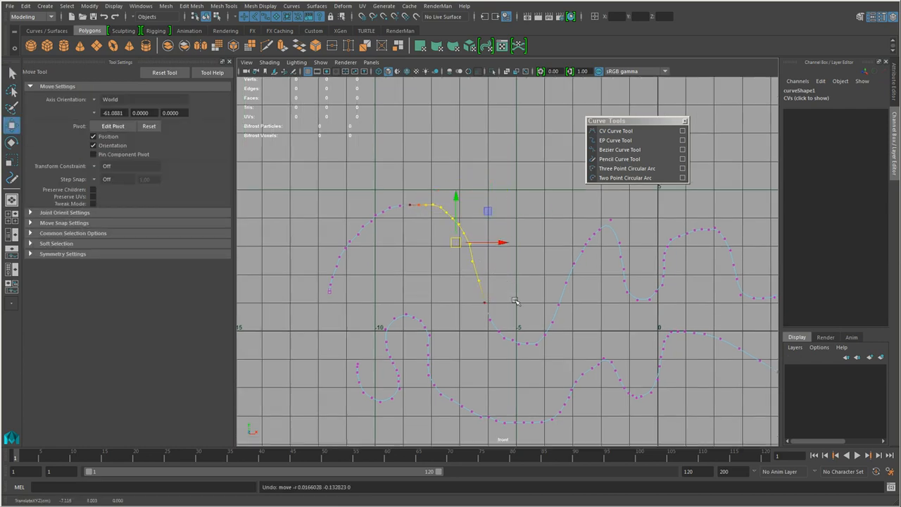
scroll(515, 310, "down", 1)
middle_click_drag(515, 315, 501, 306, "alt")
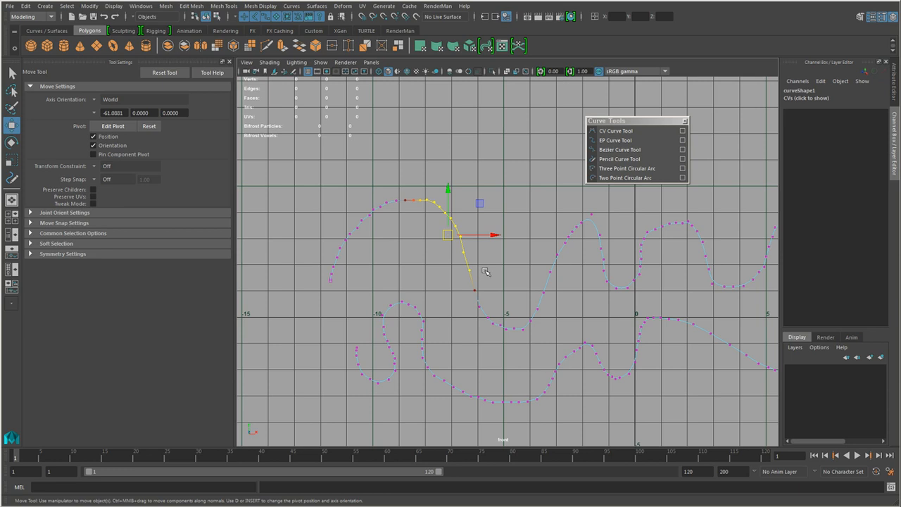
Step: Enlarge the soft selection falloff radius to reach neighbouring stretches of the curve, test it with a move, and undo that move
key("b")
left_click_drag(459, 249, 563, 262)
middle_click_drag(446, 295, 427, 299, "alt")
mouse_move(428, 240)
left_mouse_down()
mouse_move(431, 274)
mouse_move(435, 190)
mouse_move(434, 235)
left_mouse_up()
key("ctrl+z")
middle_click_drag(469, 347, 455, 356, "alt")
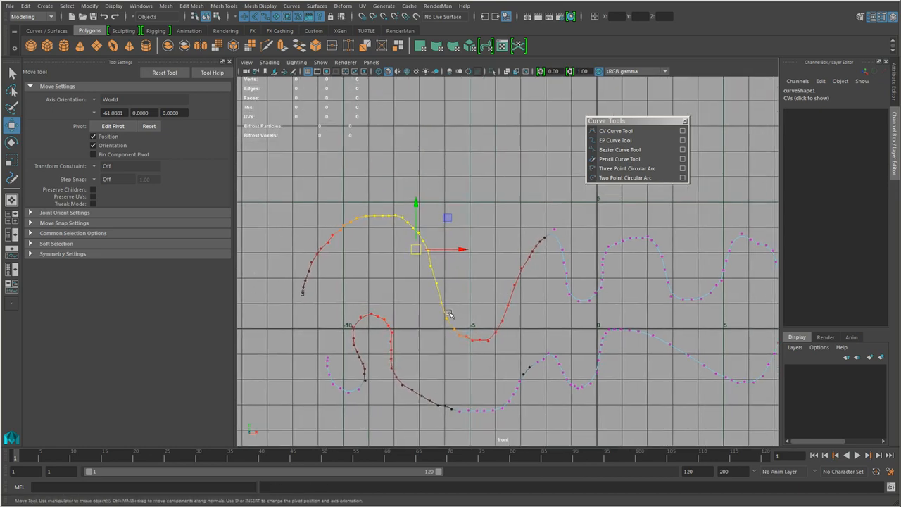
Step: Turn off Soft Select and deselect the control vertices
right_click_drag(455, 356, 511, 335, "alt")
middle_click_drag(511, 335, 548, 314, "alt")
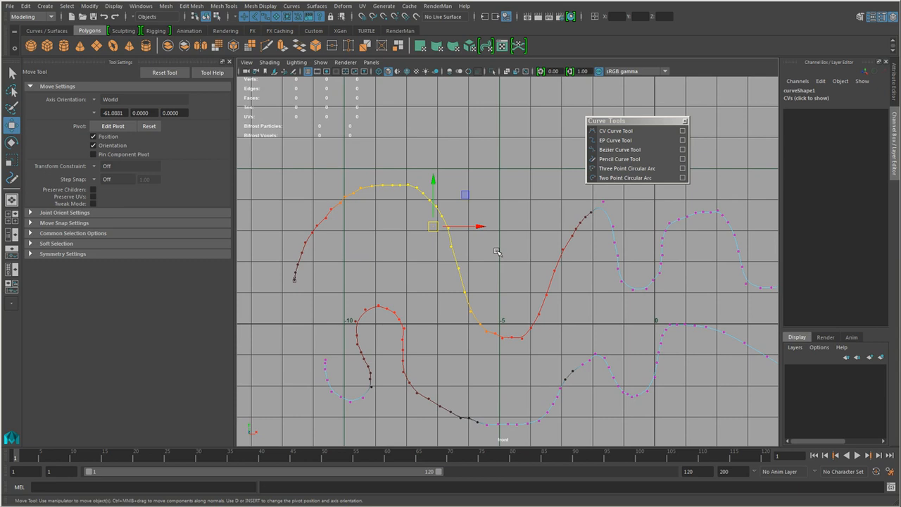
key("b")
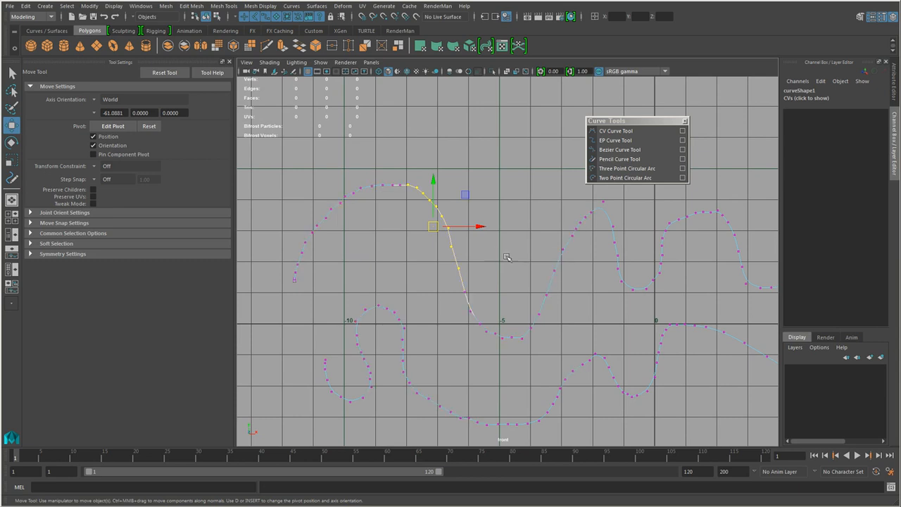
right_click_drag(498, 271, 495, 275, "alt")
middle_click_drag(495, 275, 472, 271, "alt")
left_click(569, 312)
Step: Delete one control vertex midway up the rising slope between the upper stretch's first valley and second hump
right_click_drag(569, 312, 539, 335, "alt")
middle_click_drag(540, 335, 591, 334, "alt")
right_click_drag(398, 298, 581, 349, "alt")
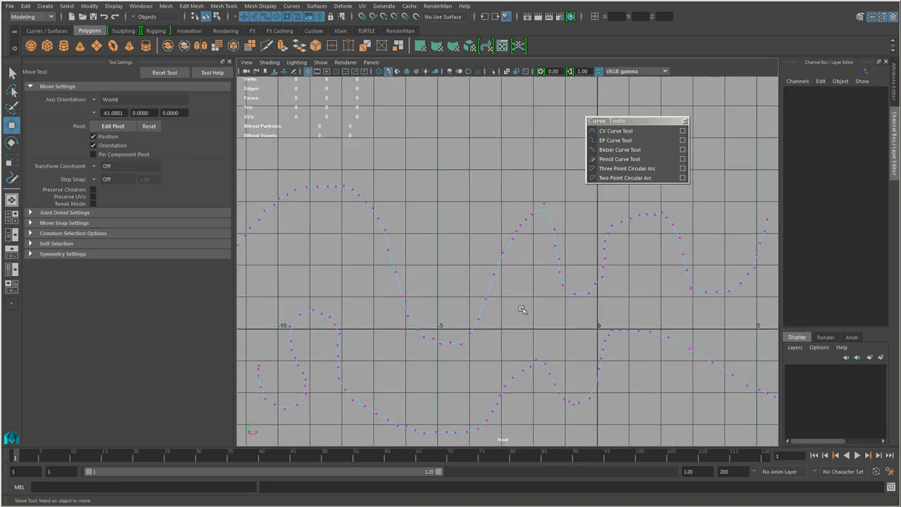
middle_click_drag(494, 323, 483, 325, "alt")
left_click_drag(468, 262, 494, 289)
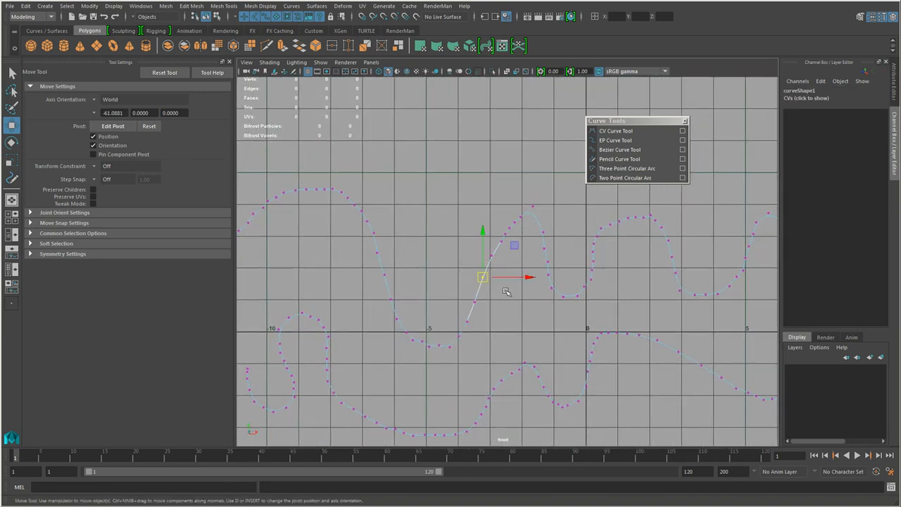
right_click_drag(465, 338, 474, 304, "alt")
middle_click_drag(474, 304, 476, 297, "alt")
right_click_drag(475, 296, 508, 310, "alt")
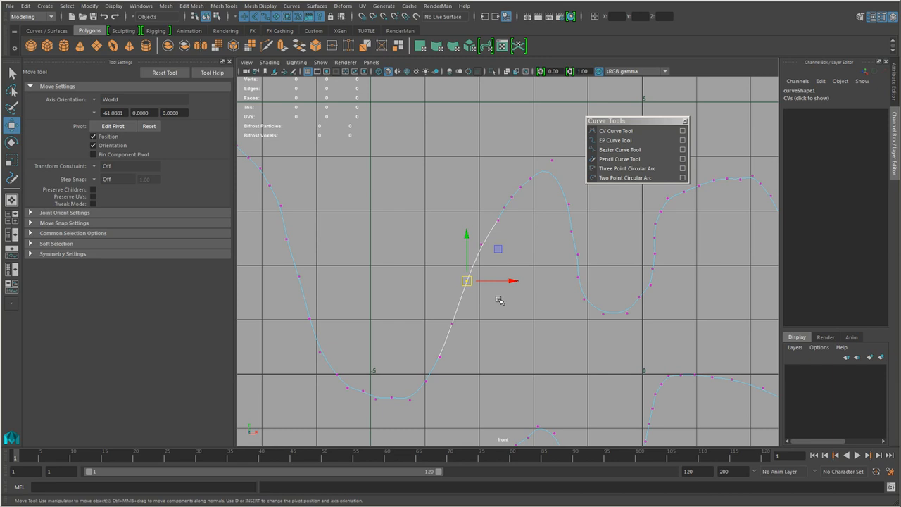
left_click(499, 300)
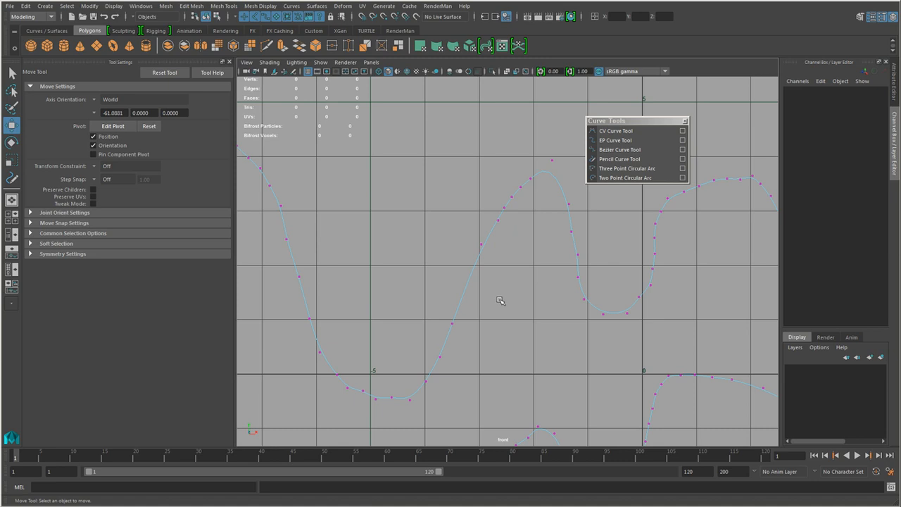
Step: Delete the two control vertices on either side of the gap on the same rising slope
middle_click_drag(472, 337, 450, 323, "alt")
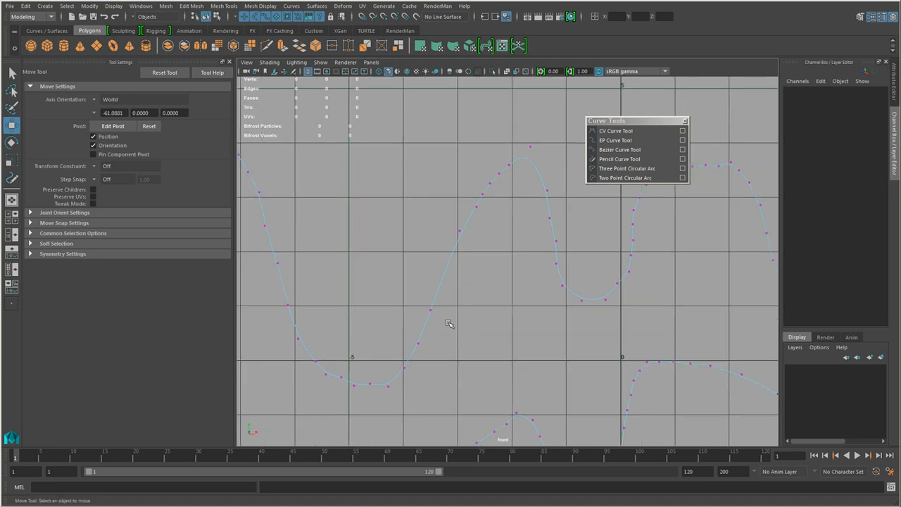
left_click(456, 234)
left_click(487, 267)
left_click(436, 307)
left_click(456, 324)
middle_click_drag(415, 337, 445, 323, "alt")
scroll(446, 322, "up", 1)
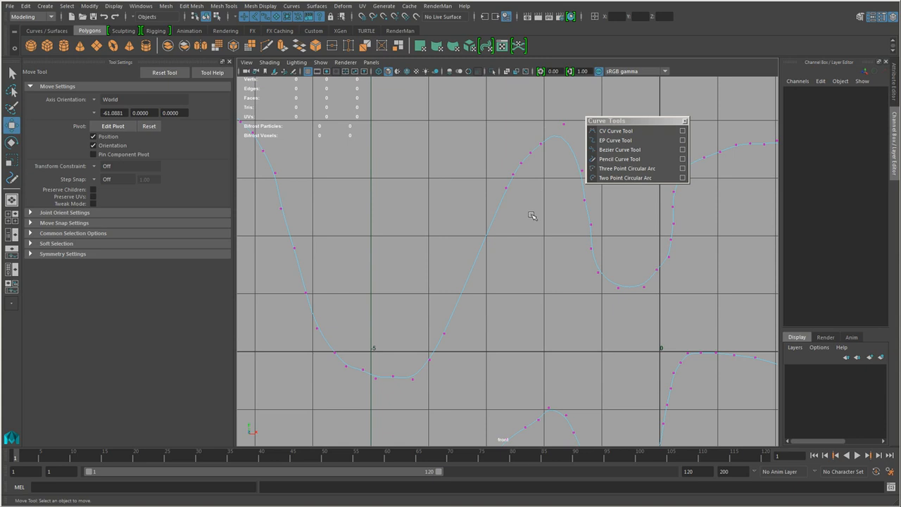
Step: Delete two control vertices around the bottom of the broad dip in the curve's lower stretch, right of the origin
right_click_drag(467, 307, 498, 317, "alt")
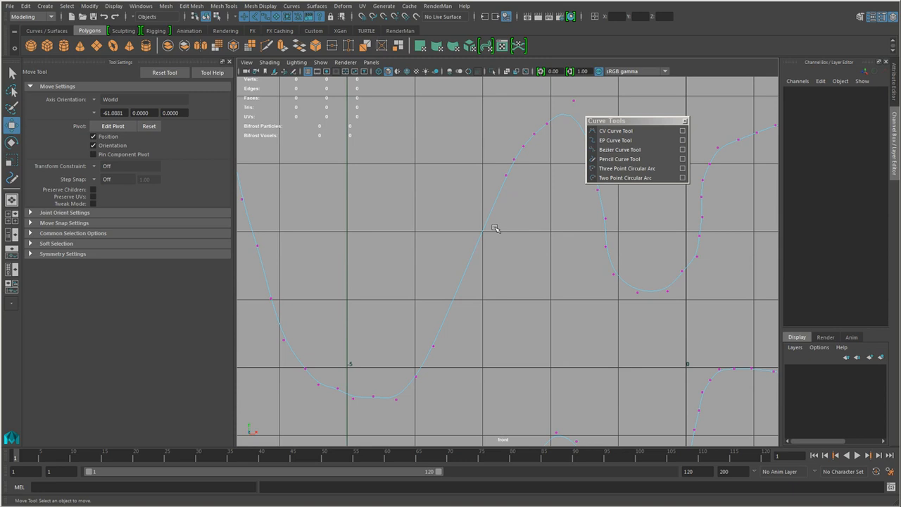
middle_click_drag(609, 325, 419, 256, "alt")
right_click_drag(498, 287, 438, 317, "alt")
middle_click_drag(493, 345, 390, 318, "alt")
right_click_drag(389, 321, 427, 260, "alt")
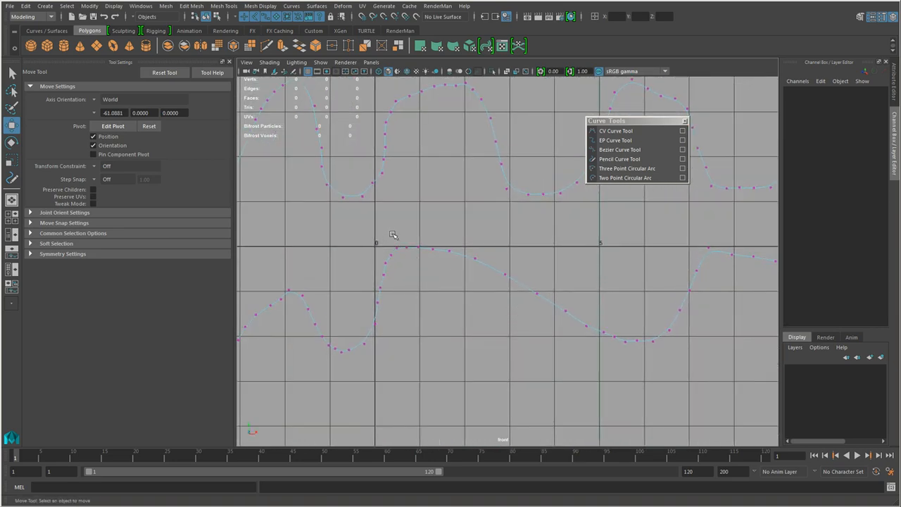
right_click_drag(431, 317, 452, 343, "alt")
middle_click_drag(549, 342, 373, 306, "alt")
right_click_drag(500, 370, 541, 392, "alt")
middle_click_drag(454, 387, 487, 288, "alt")
right_click_drag(517, 313, 548, 342, "alt")
middle_click_drag(516, 321, 513, 387, "alt")
left_click(462, 326)
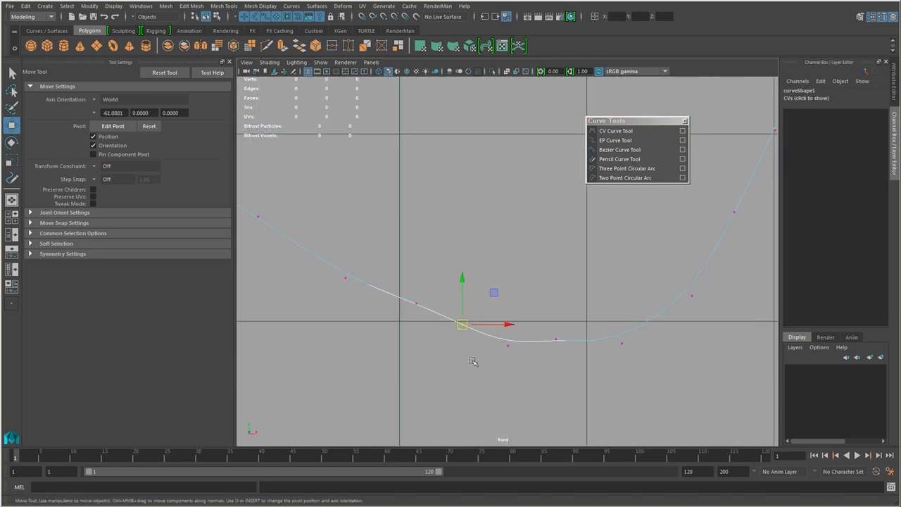
key("Delete")
left_click_drag(548, 323, 568, 351)
key("Delete")
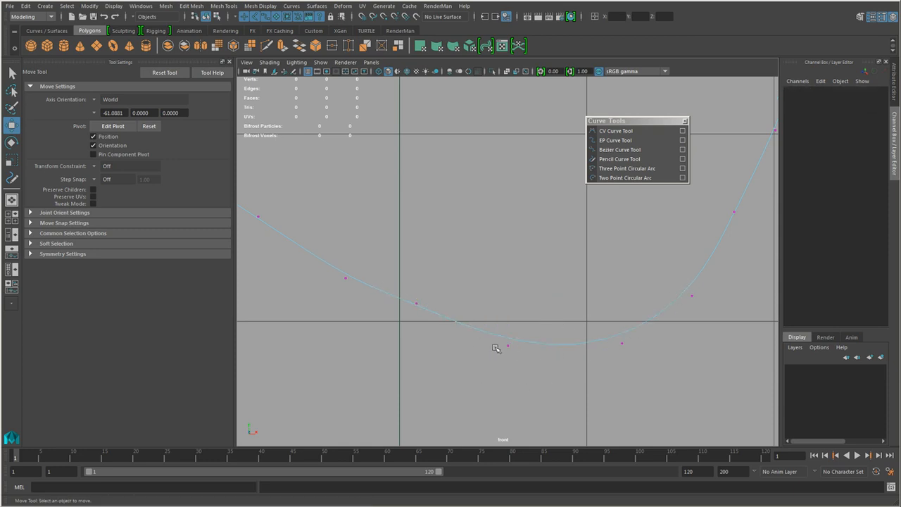
Step: Return the curve to Object Mode and select it as a whole
right_click_drag(499, 359, 422, 314, "alt")
middle_click_drag(422, 313, 530, 375, "alt")
right_click_drag(529, 375, 483, 365, "alt")
middle_click_drag(483, 364, 552, 360, "alt")
mouse_move(552, 360)
right_mouse_down("alt")
mouse_move(501, 342)
mouse_move(525, 351)
mouse_move(554, 346)
right_mouse_up("alt")
middle_click_drag(554, 346, 563, 327, "alt")
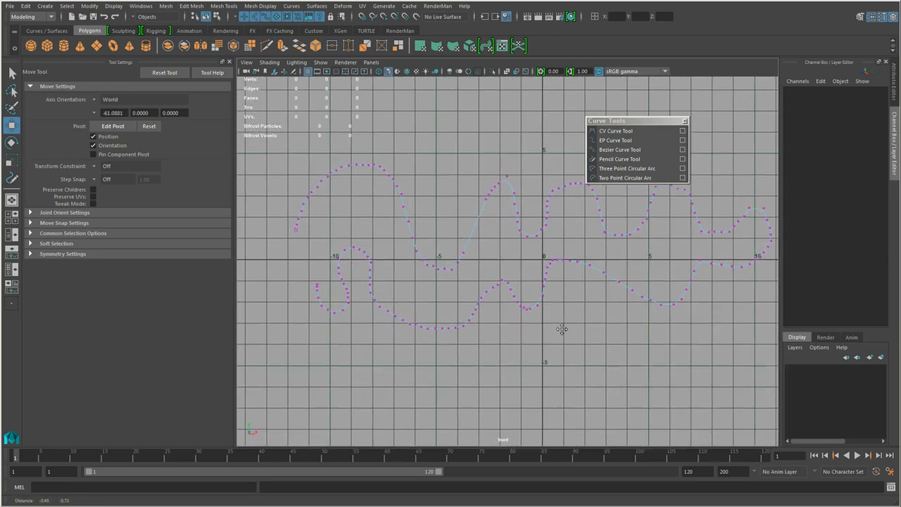
right_click_drag(563, 328, 576, 344, "alt")
middle_click_drag(576, 344, 564, 396, "alt")
right_click_drag(564, 396, 515, 333, "alt")
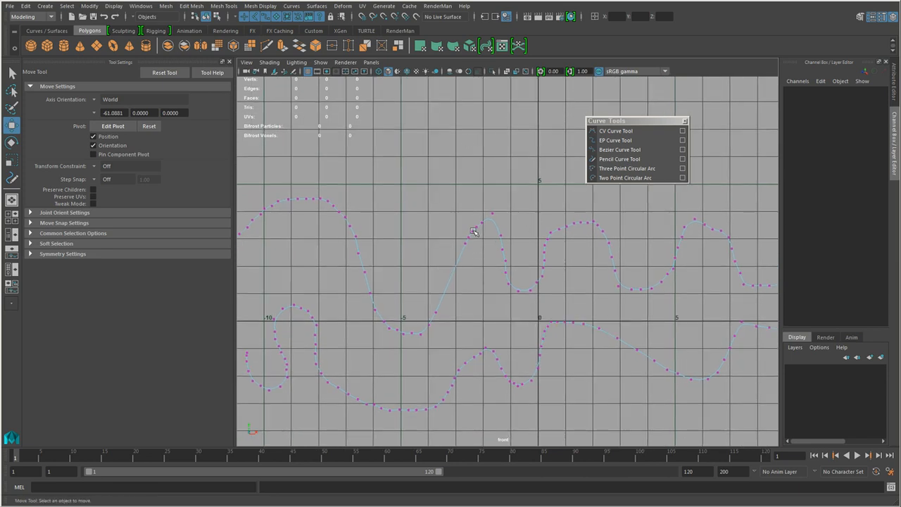
right_click_drag(473, 230, 548, 196)
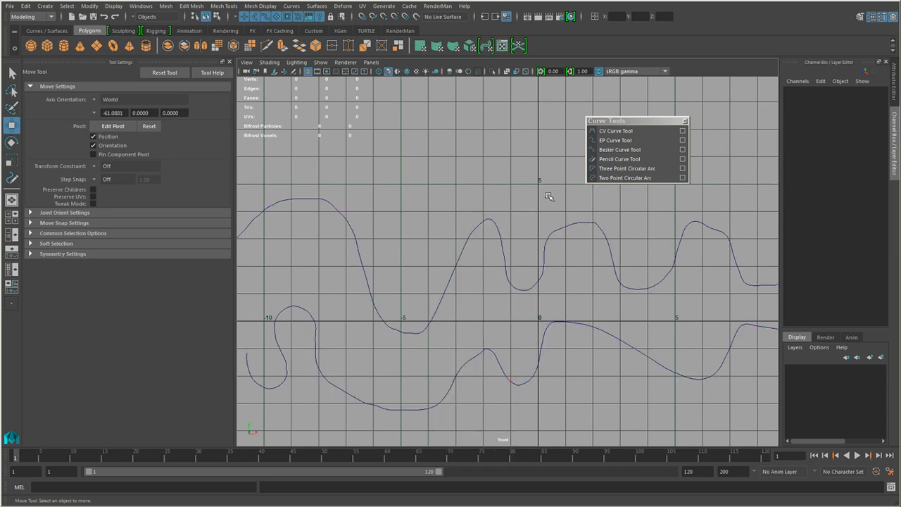
left_click(580, 335)
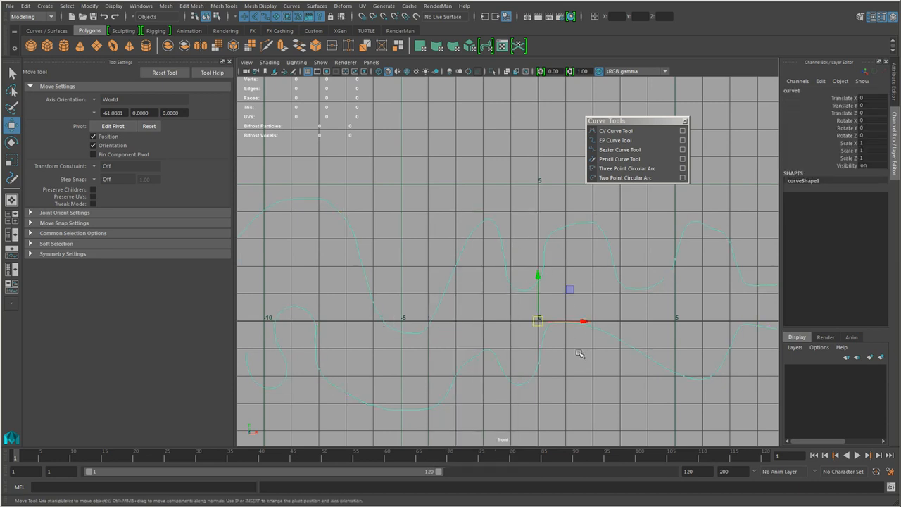
Step: Delete the entire pencil curve from the front view
key("Delete")
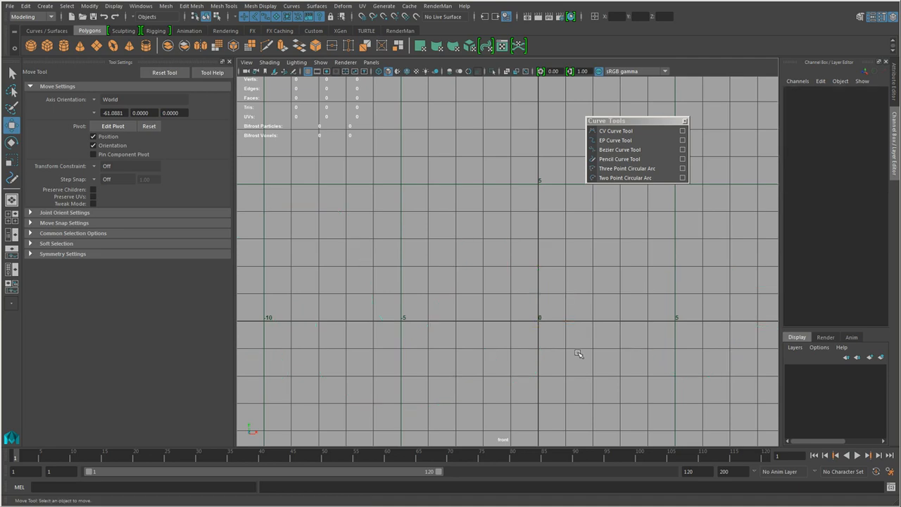
middle_click_drag(624, 326, 595, 279, "alt")
right_click_drag(595, 279, 594, 316, "alt")
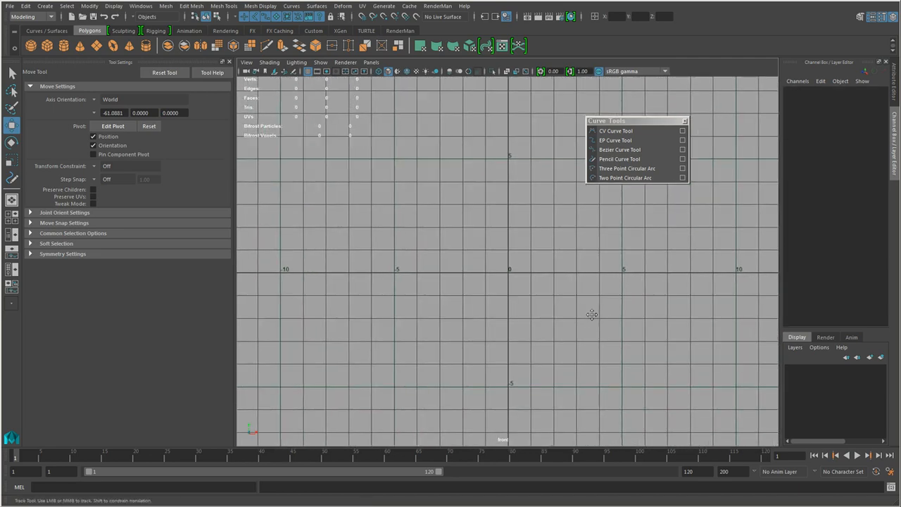
middle_click_drag(591, 234, 560, 251, "alt")
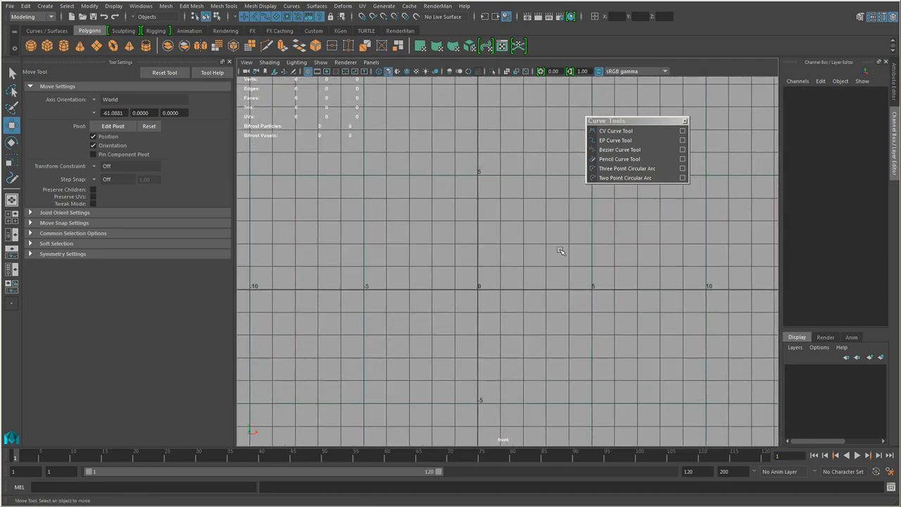
Step: Draw a two-point circular arc from the upper left of the origin to its lower right, with a radius of about 5.7 cm
left_click(623, 178)
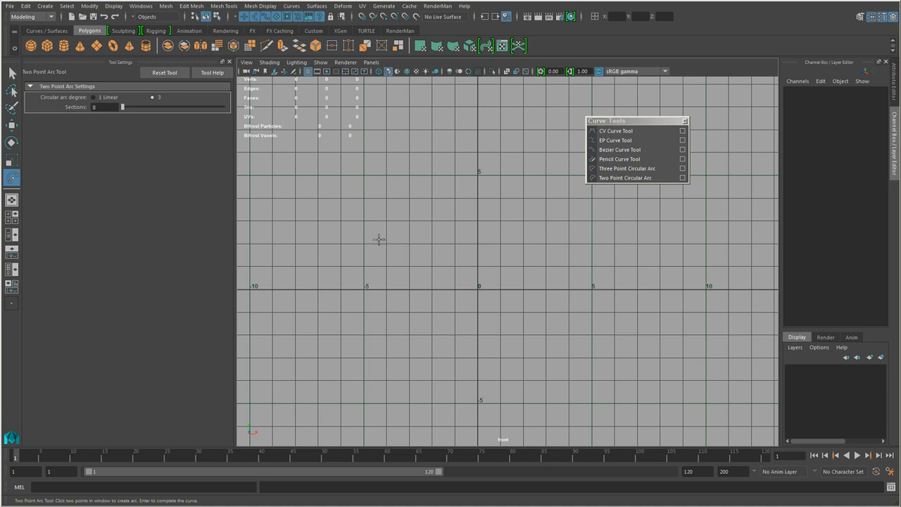
left_click(346, 234)
middle_click_drag(533, 378, 502, 360, "alt")
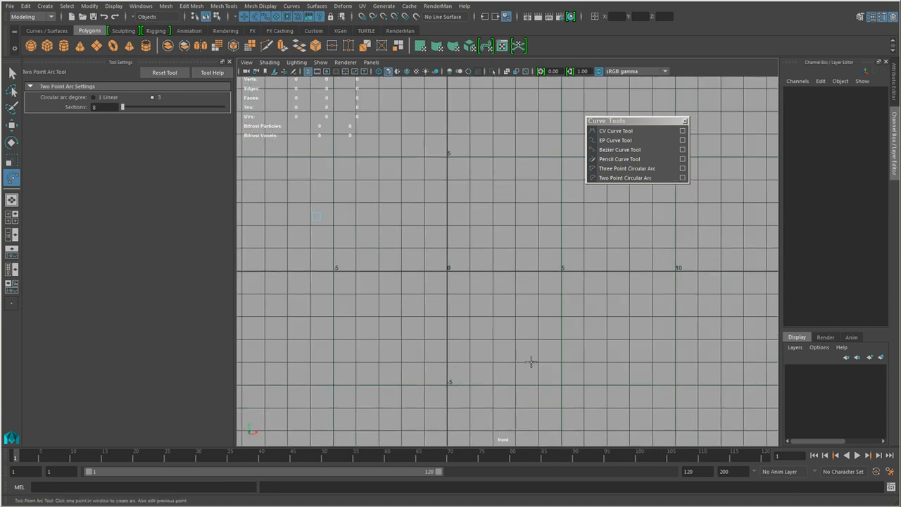
left_click(531, 363)
middle_click_drag(473, 307, 487, 284, "alt")
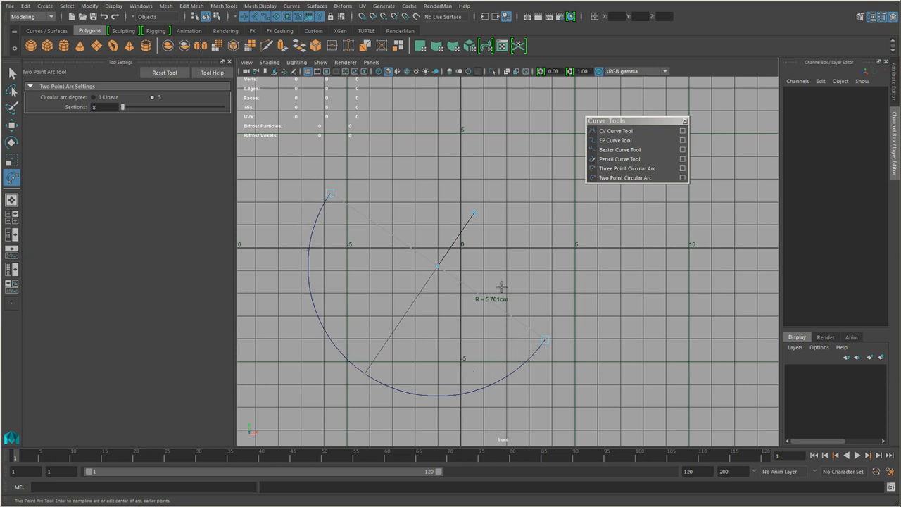
Step: Reposition the arc's two end points to about (-8.1, 2.6) and (4.5, -3.2)
scroll(526, 341, "up", 1)
middle_click_drag(523, 340, 542, 326, "alt")
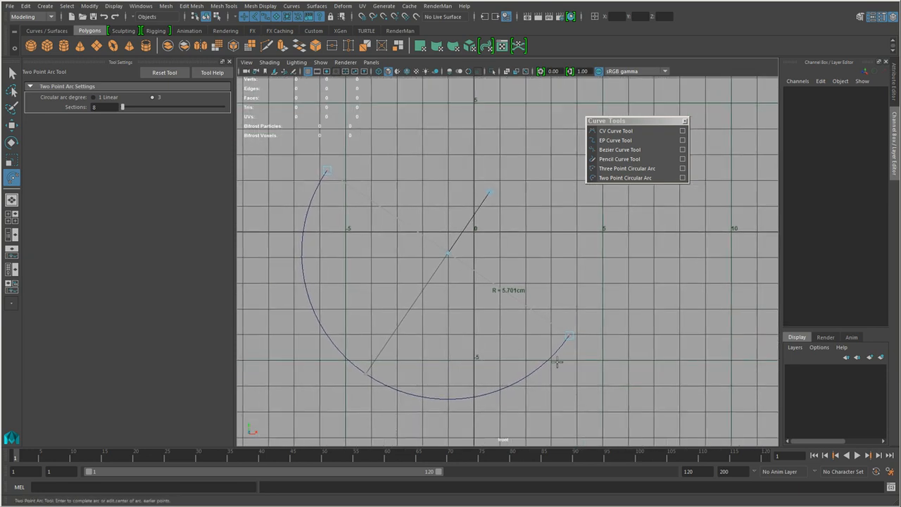
middle_click_drag(567, 366, 550, 366, "alt")
right_click_drag(550, 367, 574, 353, "alt")
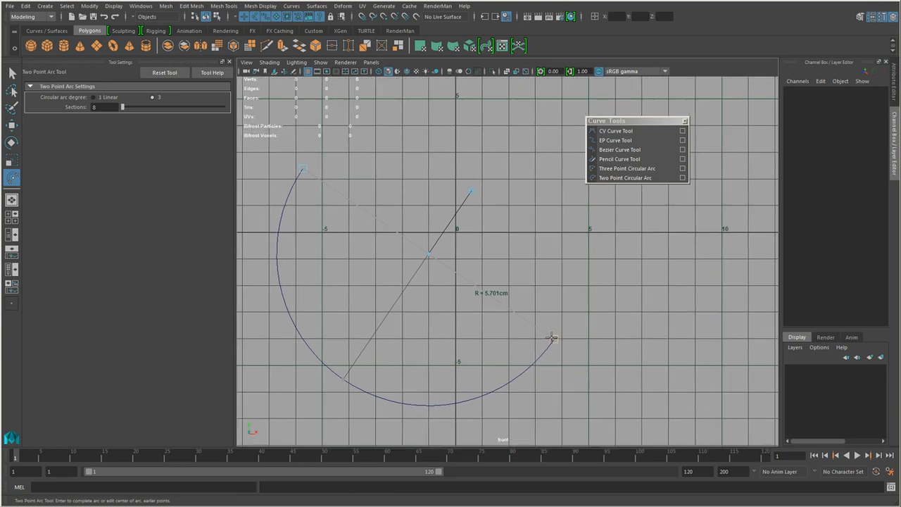
right_click_drag(489, 243, 479, 257, "alt")
middle_click_drag(479, 258, 487, 231, "alt")
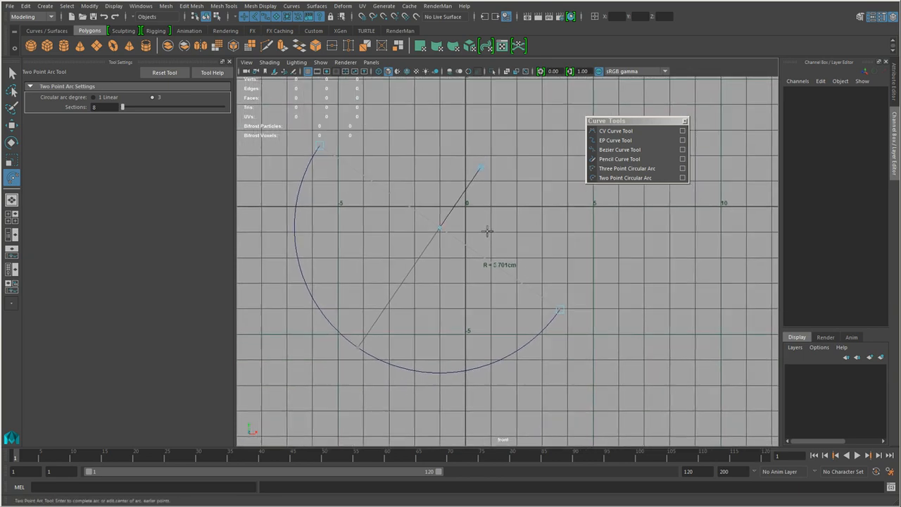
left_click_drag(558, 309, 570, 289)
middle_click_drag(457, 269, 516, 332, "alt")
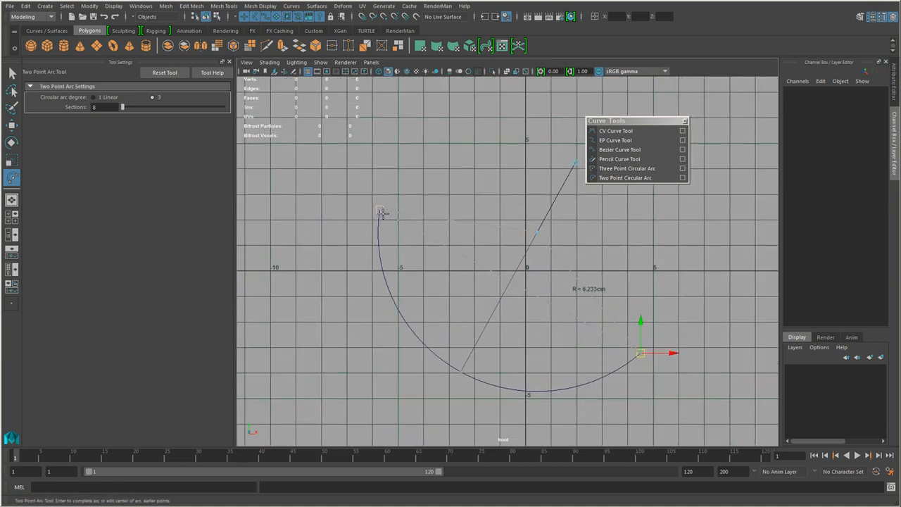
left_click_drag(382, 212, 320, 202)
scroll(492, 289, "down", 1)
middle_click_drag(504, 297, 462, 330, "alt")
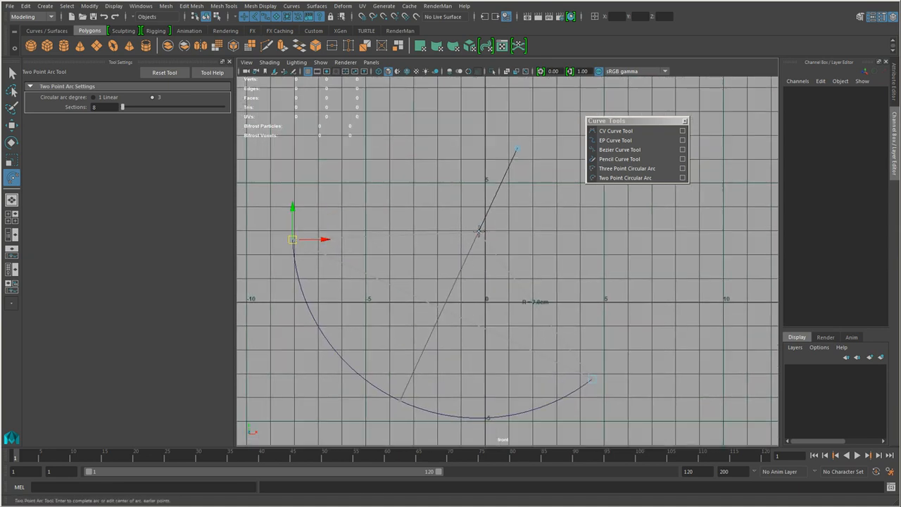
Step: Move the arc's centre point along its axis until the radius is about 7.16 cm
mouse_move(477, 232)
left_mouse_down()
mouse_move(439, 313)
mouse_move(527, 173)
mouse_move(458, 281)
mouse_move(502, 206)
mouse_move(485, 234)
left_mouse_up()
right_click_drag(495, 279, 491, 285, "alt")
middle_click_drag(491, 285, 506, 213, "alt")
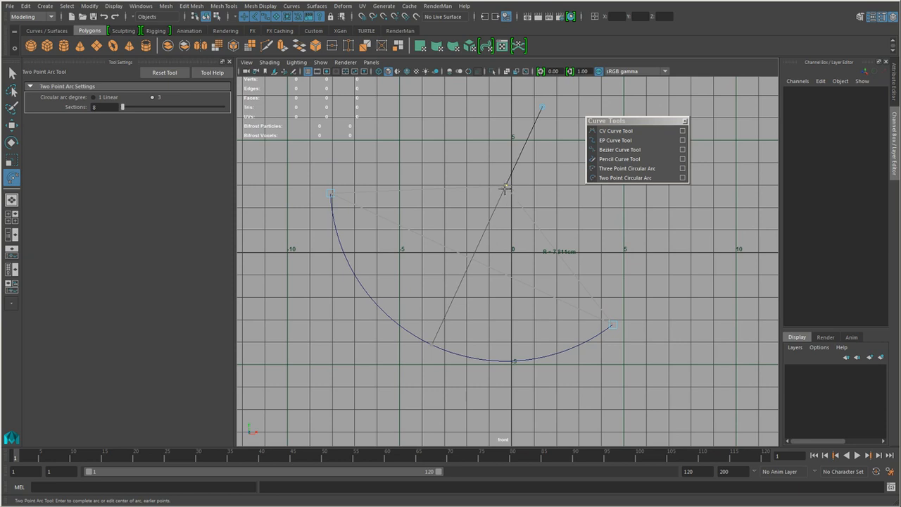
left_click_drag(504, 185, 487, 222)
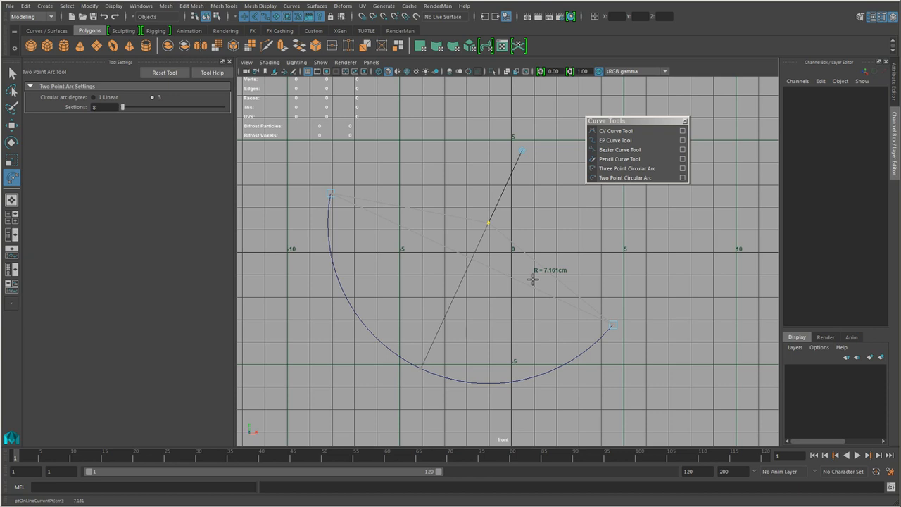
middle_click_drag(533, 279, 518, 300, "alt")
right_click_drag(514, 267, 484, 248, "alt")
middle_click_drag(484, 248, 463, 257, "alt")
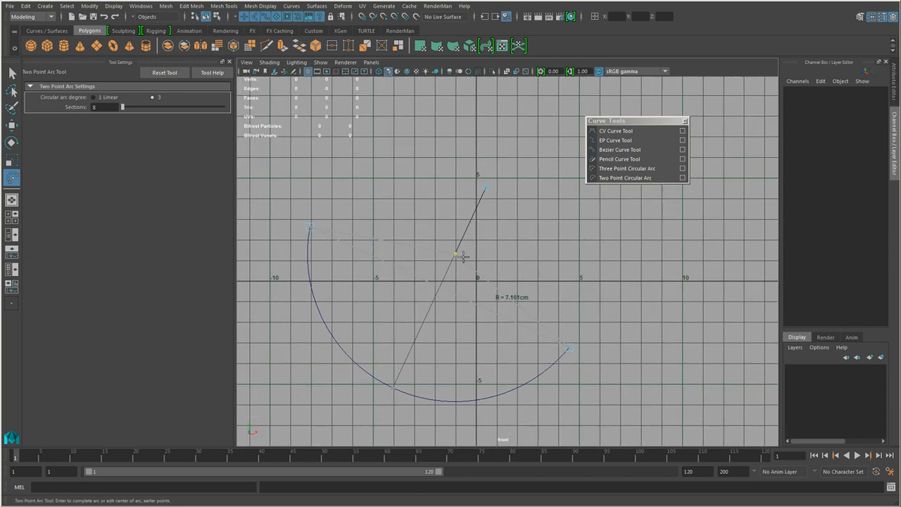
Step: Toggle the arc back and forth across its chord, leaving it on the upper side
left_click(486, 187)
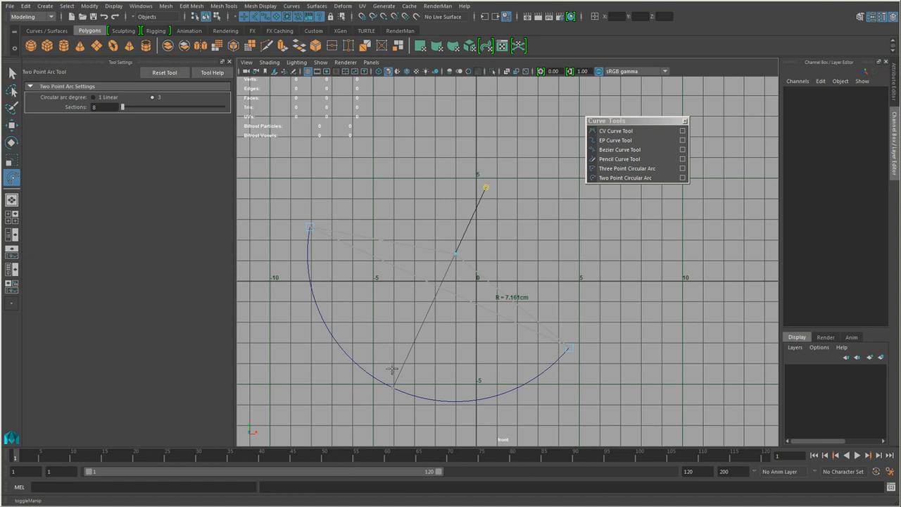
middle_click(427, 320)
right_click_drag(515, 265, 475, 260, "alt")
middle_click_drag(498, 214, 495, 219, "alt")
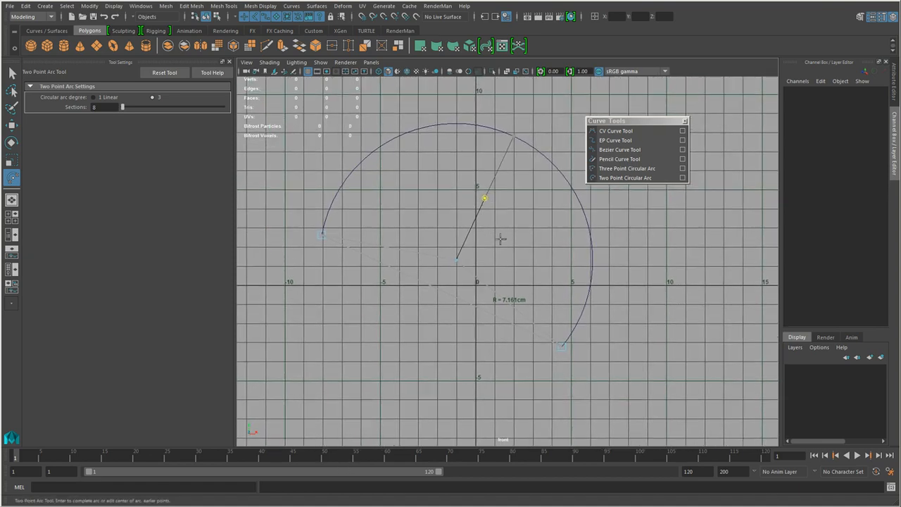
right_click_drag(501, 238, 487, 261, "alt")
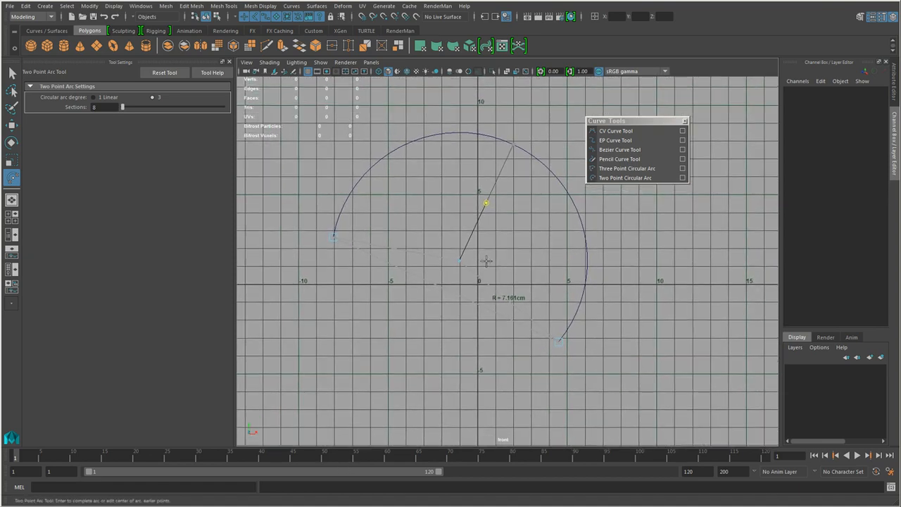
left_click(486, 202)
left_click(486, 203)
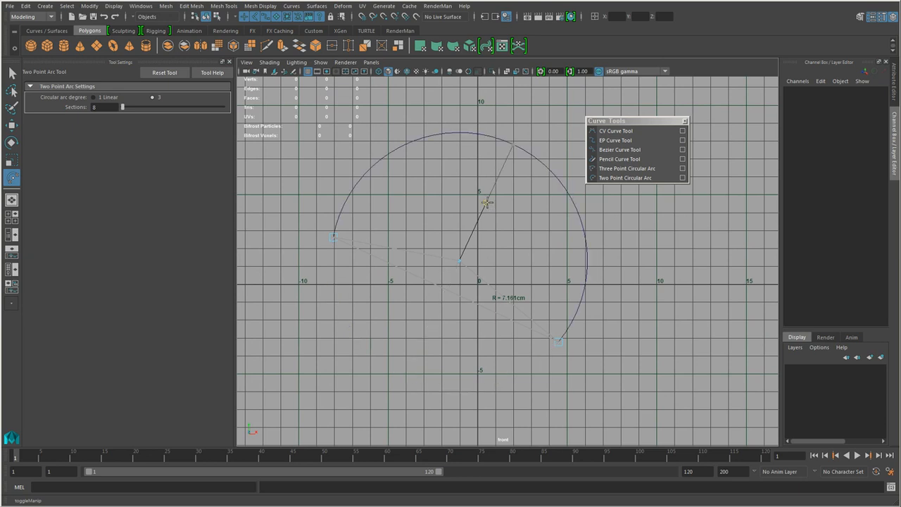
left_click(486, 203)
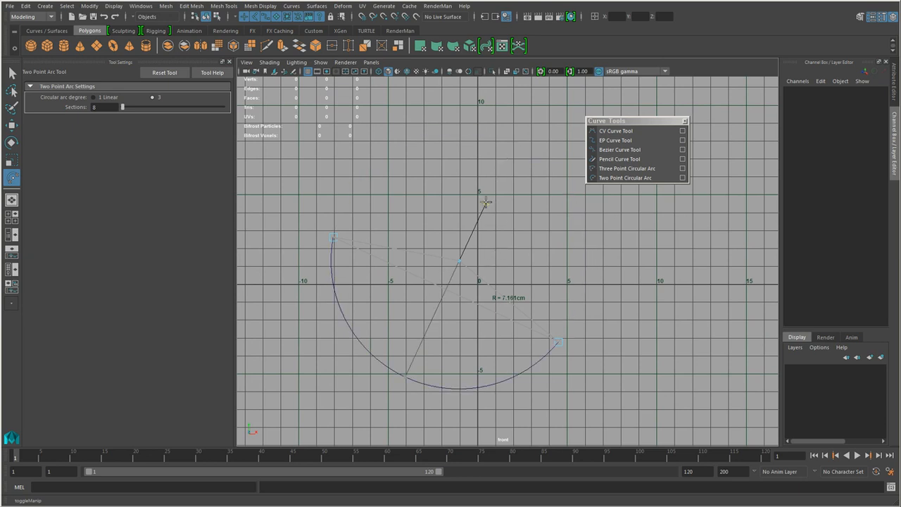
left_click(486, 202)
Step: Move the arc's centre point down onto the chord between the end points, for a radius of about 6.94 cm
scroll(446, 289, "down", 1)
left_click_drag(460, 260, 443, 285)
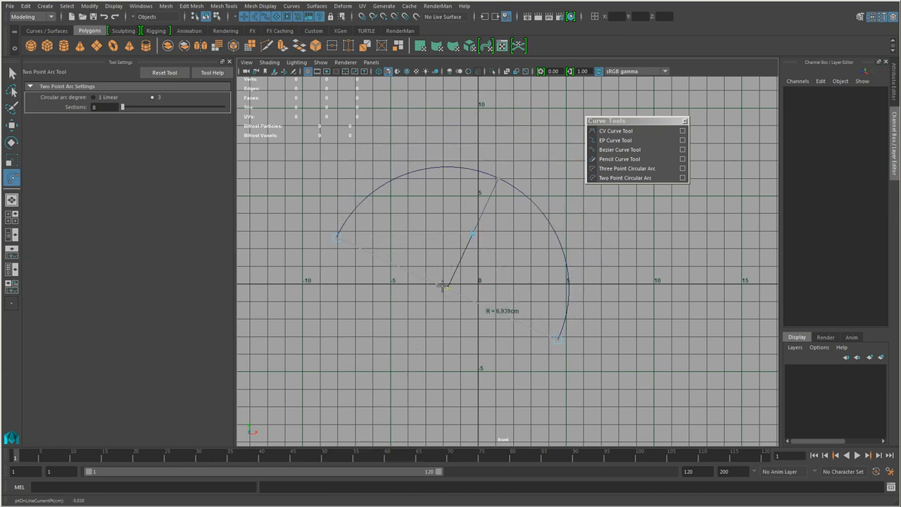
mouse_move(442, 286)
right_mouse_down("alt")
mouse_move(533, 372)
mouse_move(473, 350)
right_mouse_up("alt")
mouse_move(473, 350)
middle_mouse_down("alt")
mouse_move(483, 335)
mouse_move(493, 360)
middle_mouse_up("alt")
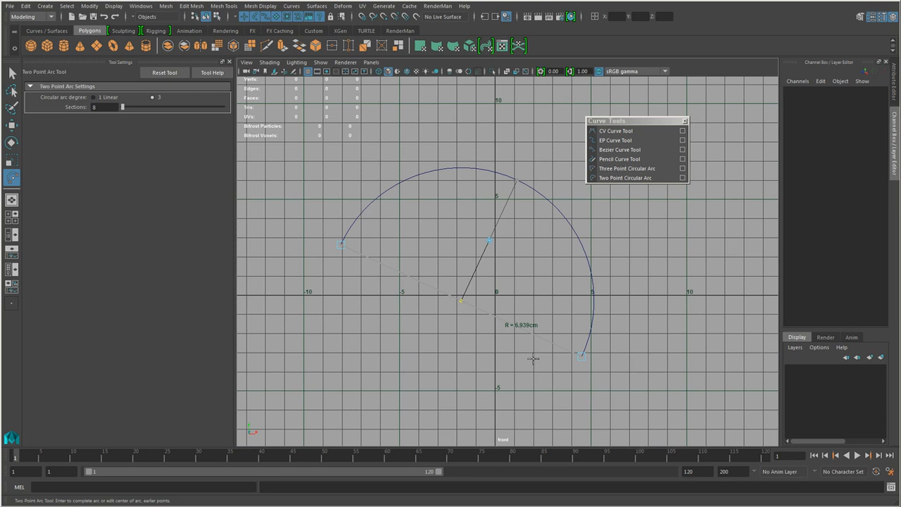
mouse_move(556, 365)
right_mouse_down("alt")
mouse_move(503, 331)
mouse_move(493, 340)
right_mouse_up("alt")
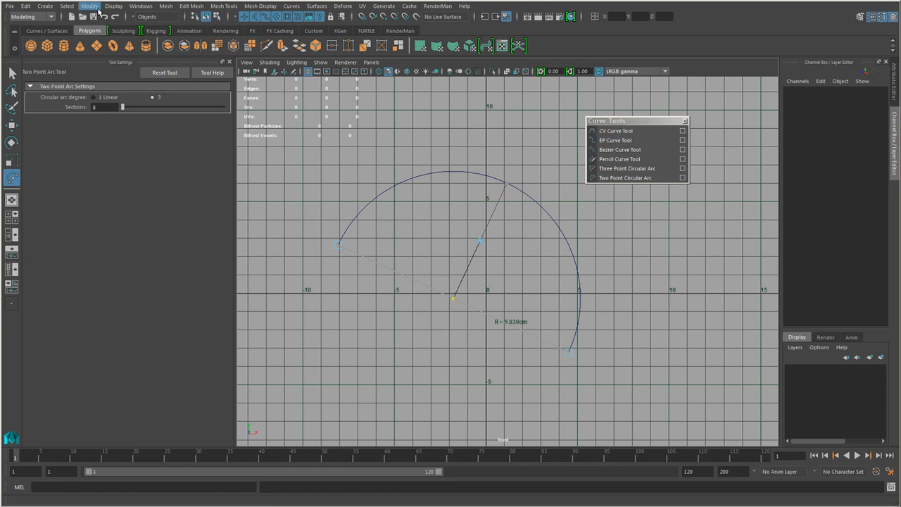
left_click(45, 6)
mouse_move(63, 34)
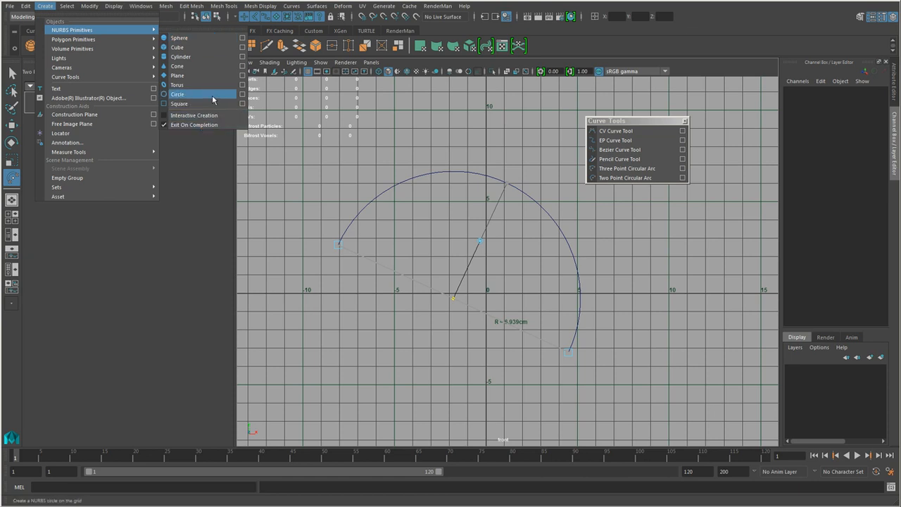
middle_click_drag(511, 296, 515, 303, "alt")
right_click_drag(514, 304, 561, 336, "alt")
middle_click_drag(561, 336, 577, 334, "alt")
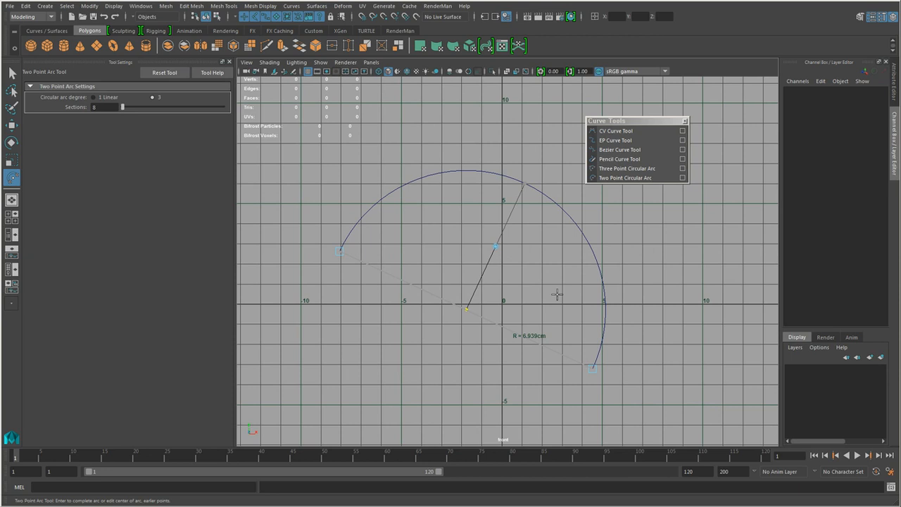
Step: Complete the two-point arc by switching to the Move tool
key("w")
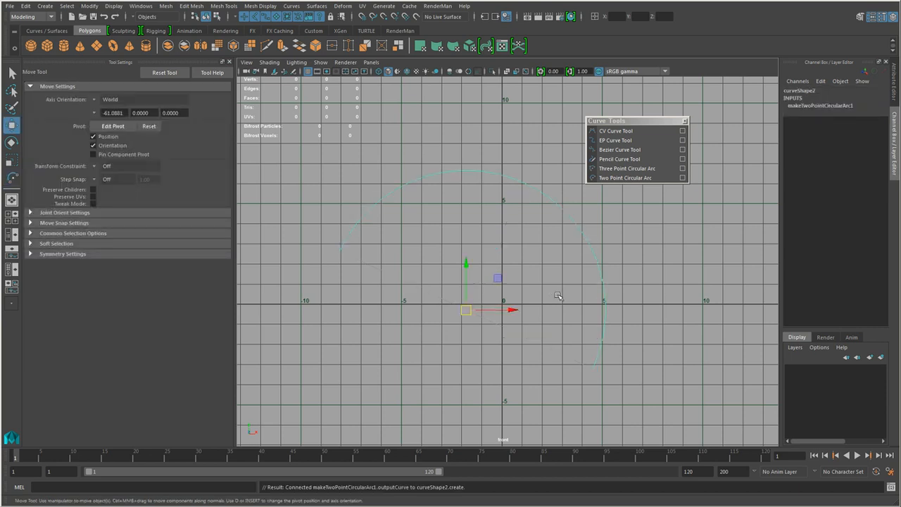
middle_click_drag(533, 269, 534, 280, "alt")
middle_click_drag(583, 351, 615, 344, "alt")
scroll(610, 238, "up", 1)
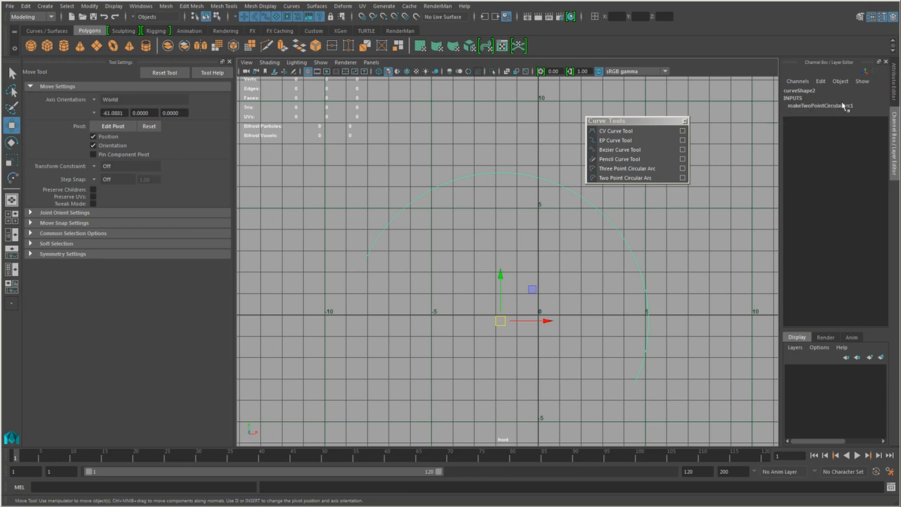
middle_click_drag(660, 314, 637, 306, "alt")
right_click_drag(637, 307, 658, 305, "alt")
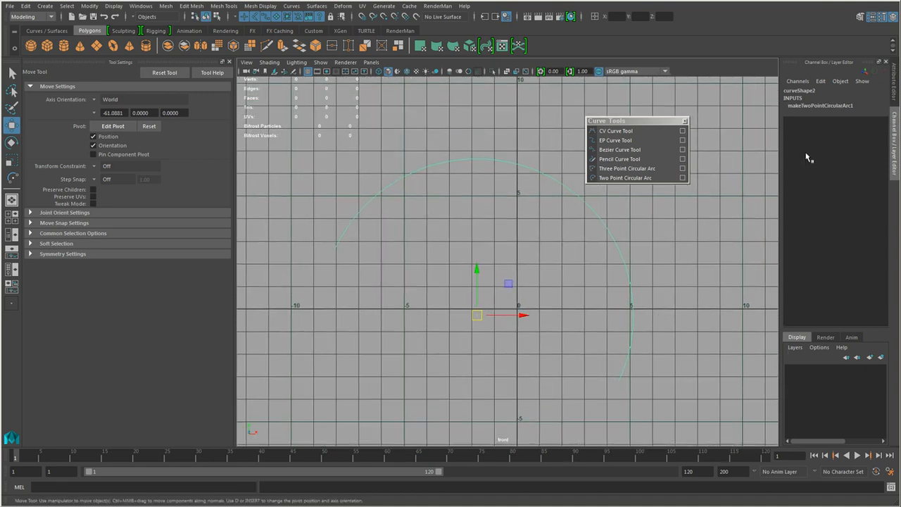
Step: Show the makeTwoPointCircularArc1 input attributes and bring back the arc's editing handles with the Show Manipulator tool
left_click(824, 107)
middle_click_drag(679, 302, 648, 312, "alt")
right_click_drag(649, 312, 655, 316, "alt")
middle_click_drag(655, 316, 663, 301, "alt")
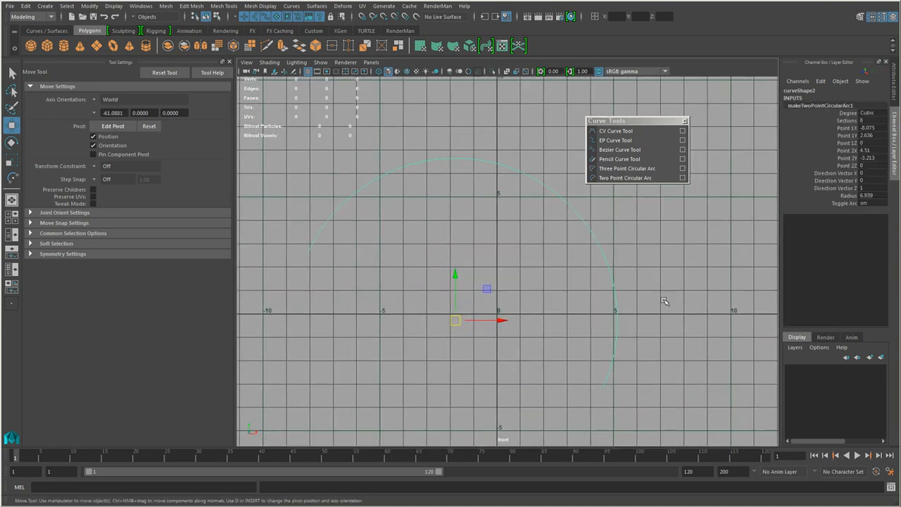
key("t")
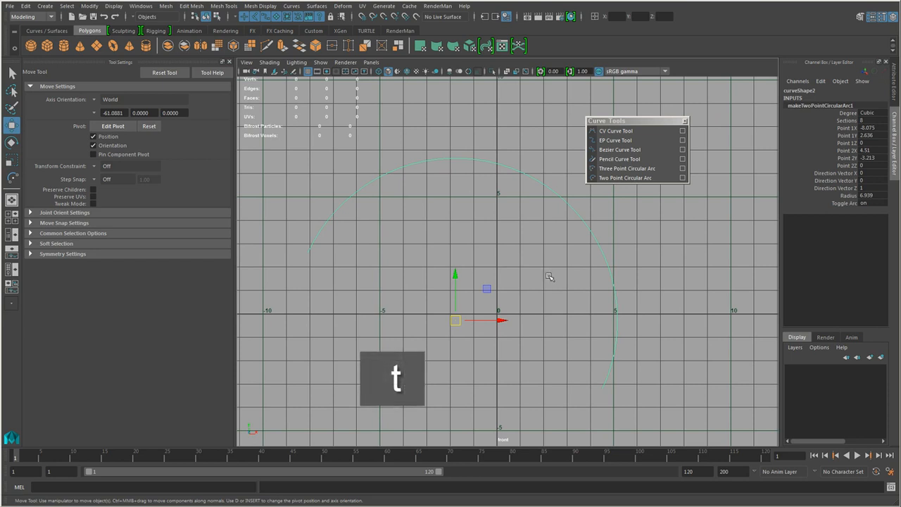
right_click_drag(512, 337, 517, 328, "alt")
middle_click_drag(517, 328, 525, 311, "alt")
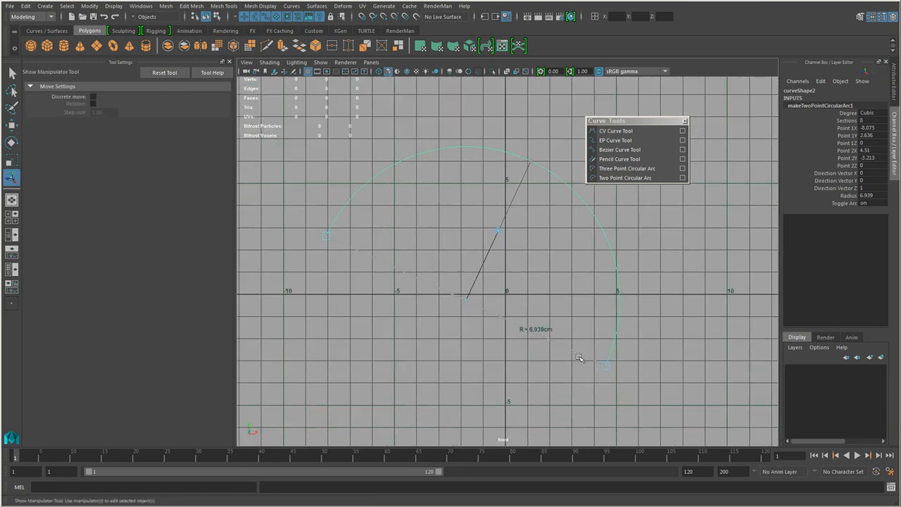
Step: Move the arc's lower end point to about (3.0, -4.5) and shift its centre for a radius of about 6.94 cm
left_click_drag(605, 366, 572, 393)
left_click_drag(480, 273, 461, 266)
right_click_drag(538, 295, 470, 295, "alt")
middle_click_drag(470, 294, 472, 317, "alt")
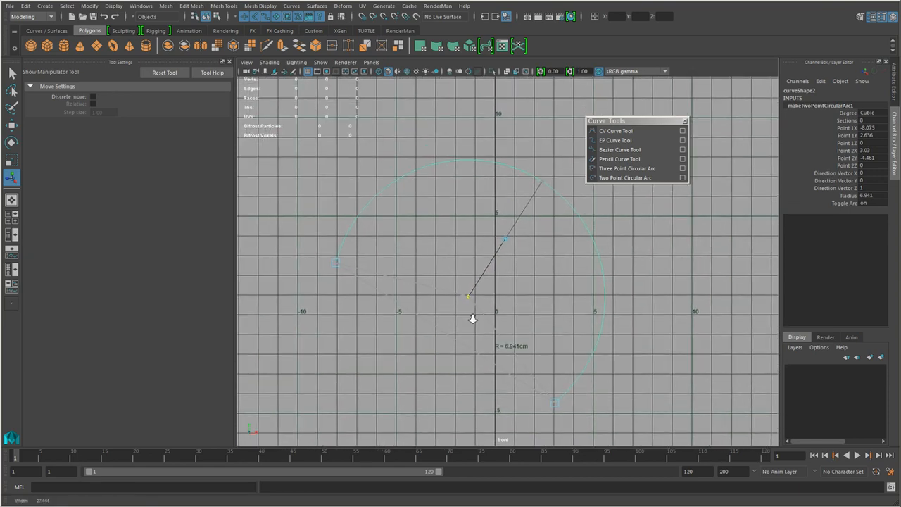
right_click_drag(472, 317, 486, 316, "alt")
Step: Select the whole arc as an object and delete it
right_click_drag(598, 251, 636, 219)
left_click(654, 289)
left_click_drag(652, 265, 543, 367)
right_click_drag(604, 343, 561, 320, "alt")
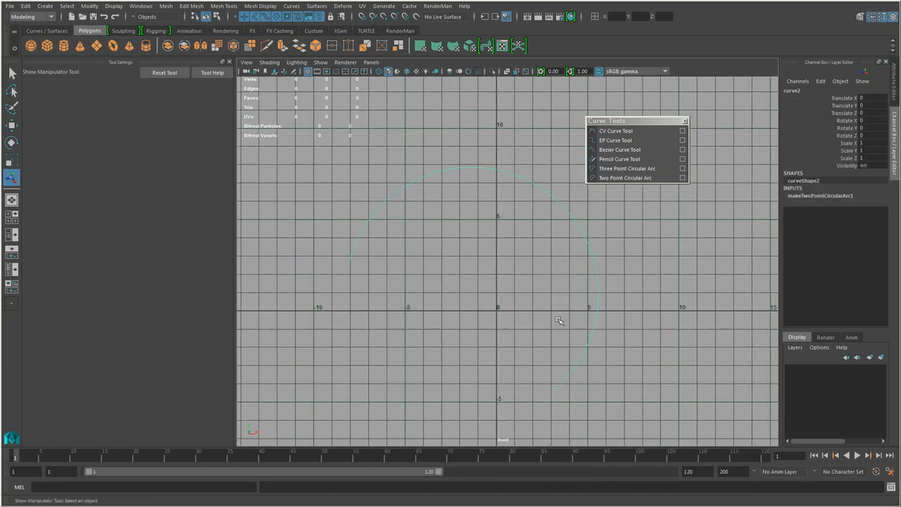
middle_click_drag(561, 320, 551, 323, "alt")
key("Delete")
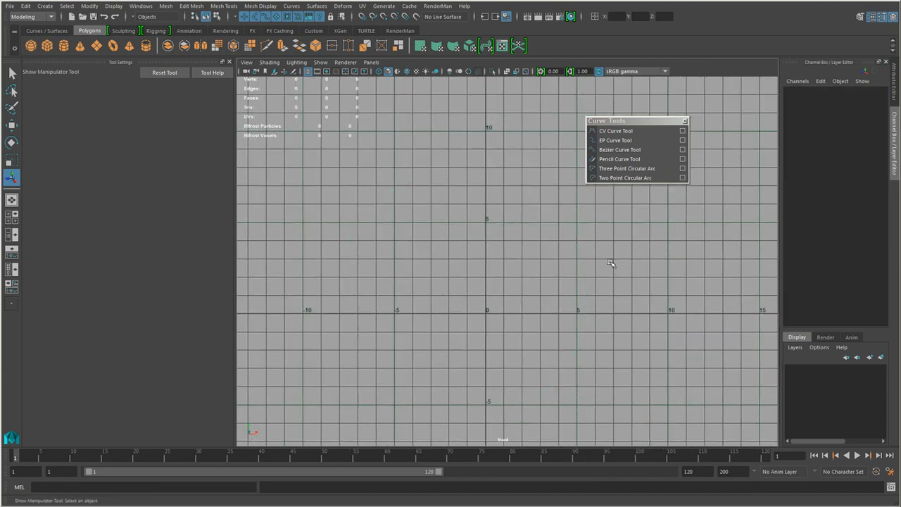
Step: Draw a three-point circular arc through about (-13, 5), (1, 6.5) and (3, -10), with a radius of about 11 cm
left_click(636, 170)
scroll(530, 308, "down", 2)
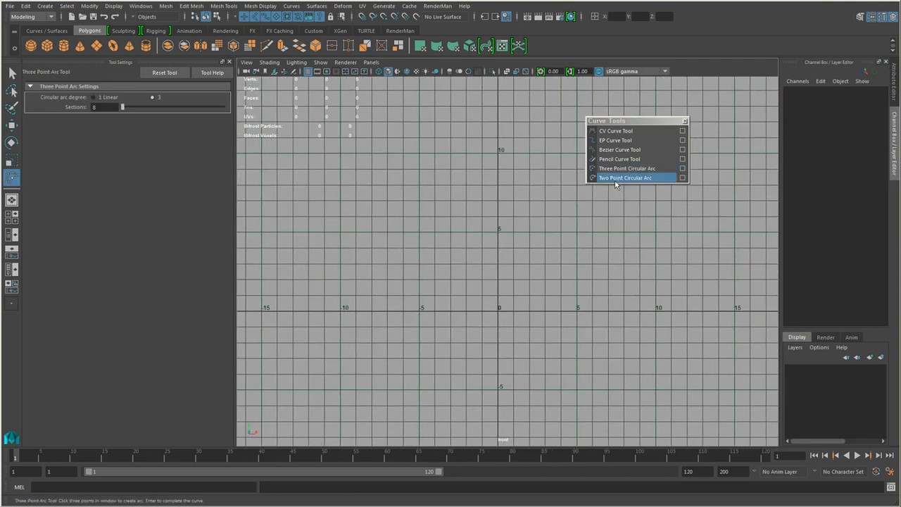
scroll(450, 303, "down", 1)
left_click(314, 237)
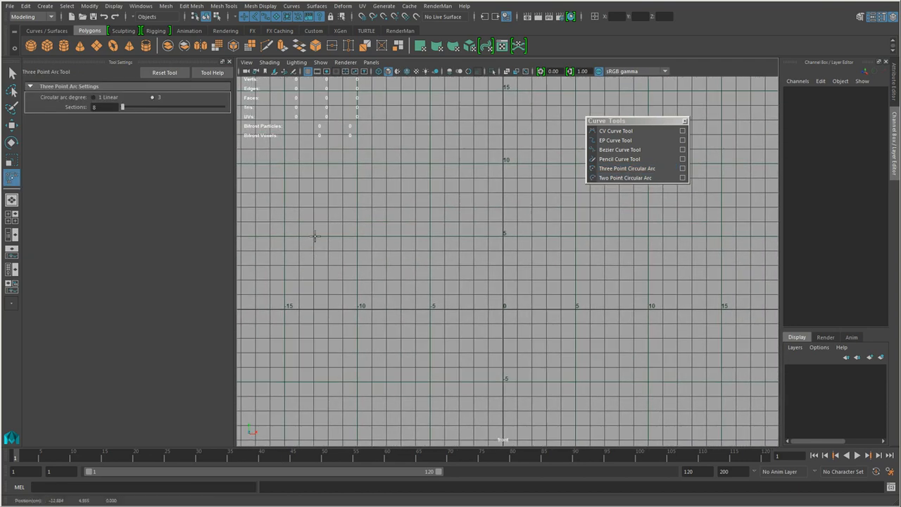
left_click(519, 215)
middle_click_drag(561, 336, 556, 265, "alt")
left_click(540, 387)
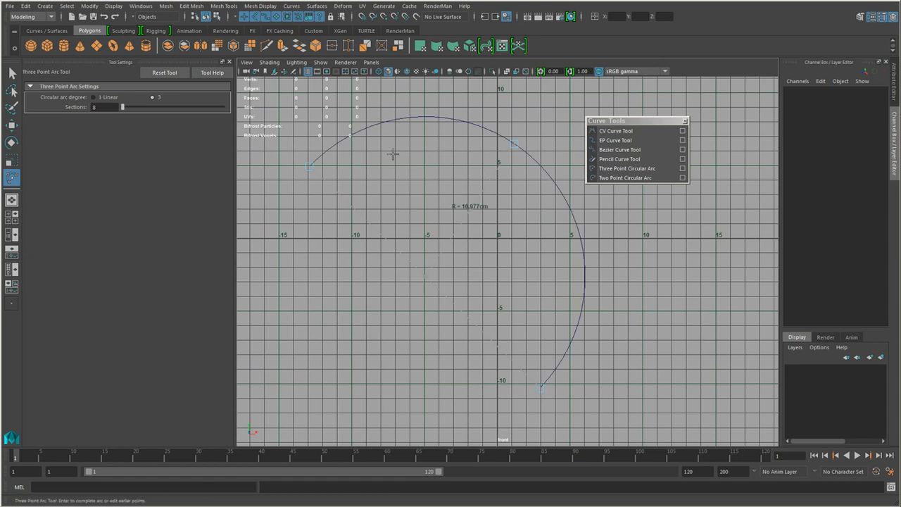
Step: Reshape the arc by moving its middle point to about (-0.3, 2.5) and its upper starting point to about (-13.5, 8.9)
middle_click_drag(553, 215, 545, 245, "alt")
left_click_drag(504, 176, 485, 231)
scroll(497, 292, "down", 1)
middle_click_drag(497, 292, 499, 266, "alt")
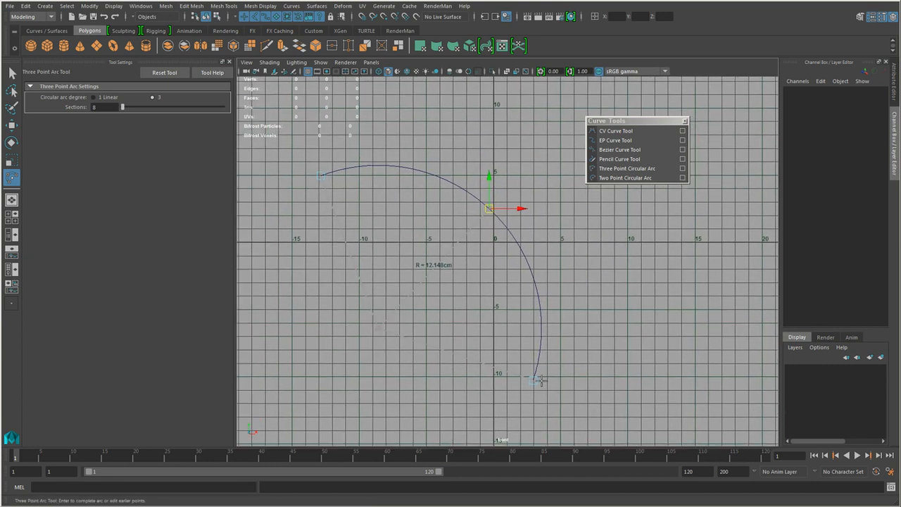
left_click_drag(536, 380, 499, 384)
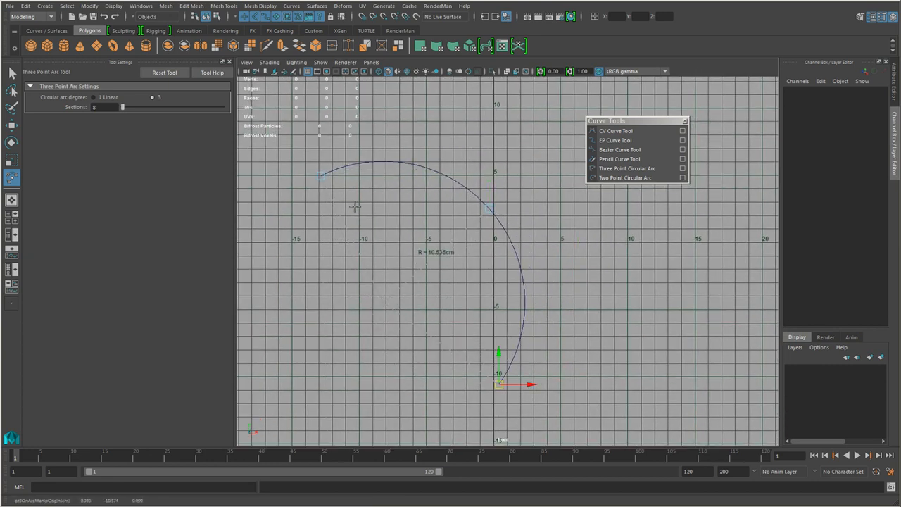
left_click_drag(321, 174, 313, 124)
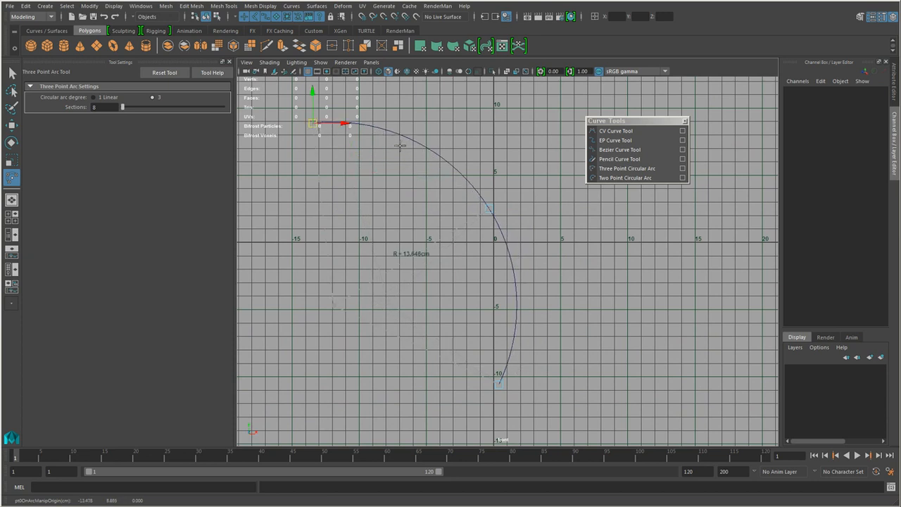
Step: Move the arc's lower end point up to about (5.2, 3.1) and complete the arc by switching to the Move tool
left_click_drag(501, 385, 564, 200)
right_click_drag(545, 278, 425, 298, "alt")
middle_click_drag(425, 298, 418, 370, "alt")
right_click_drag(418, 370, 551, 356, "alt")
middle_click_drag(551, 356, 557, 357, "alt")
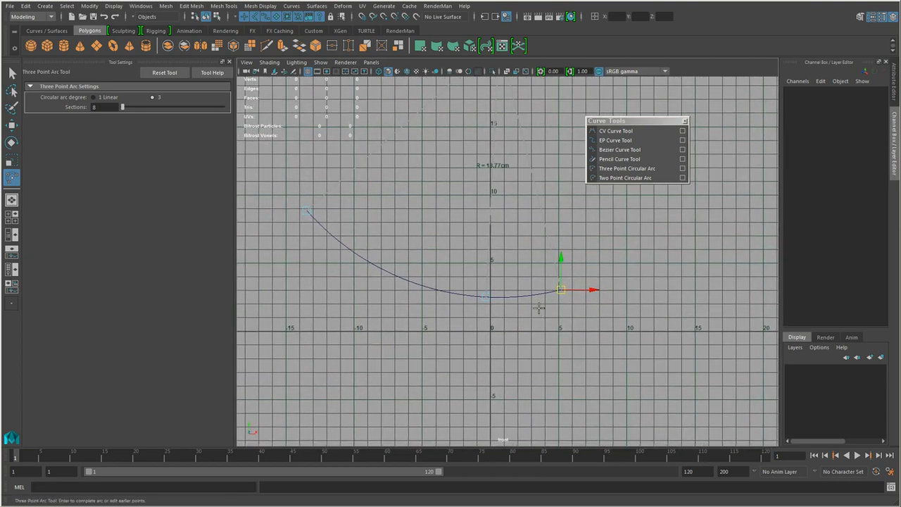
key("w")
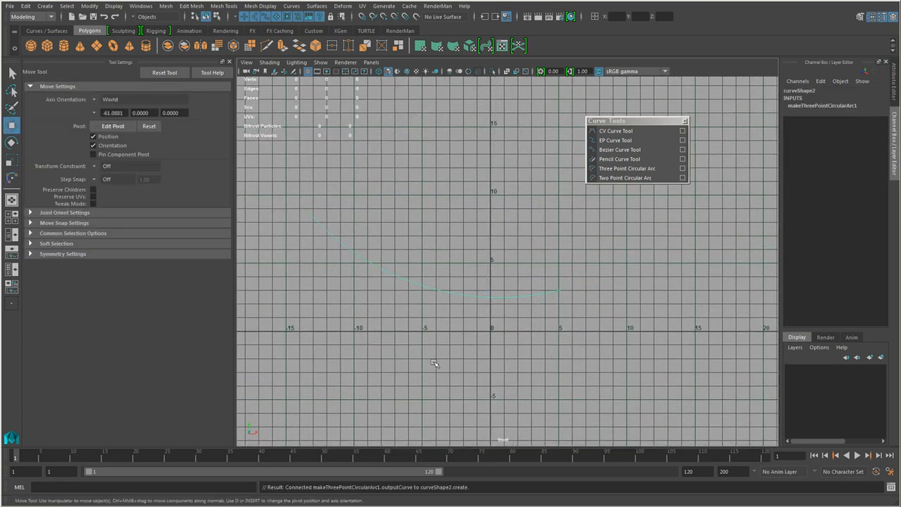
Step: Show the makeThreePointCircularArc1 attributes and move the arc's middle point to about (-5.5, 1.7) with the Show Manipulator tool
middle_click_drag(494, 334, 530, 343, "alt")
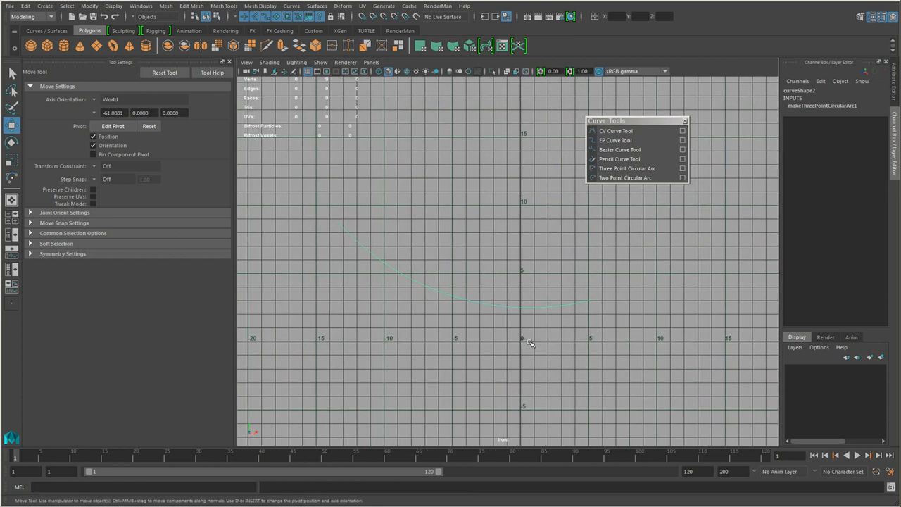
left_click(810, 107)
middle_click_drag(630, 305, 607, 311, "alt")
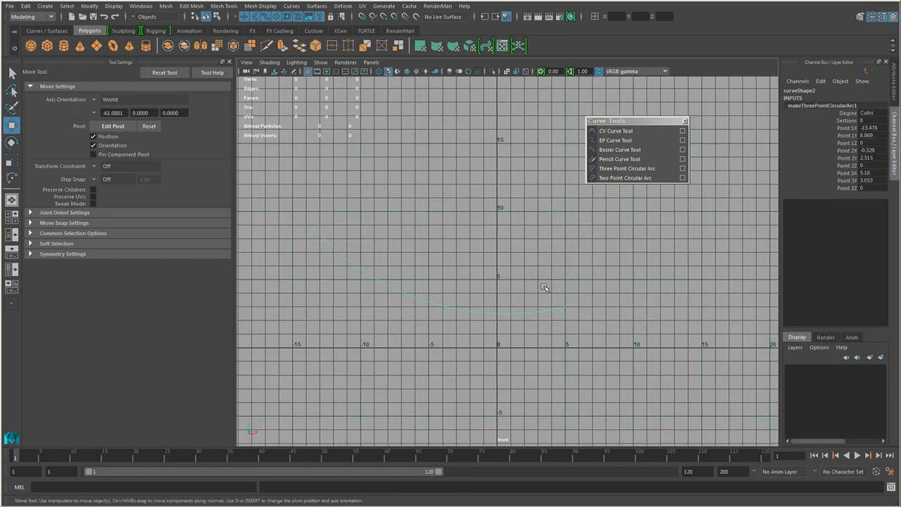
key("t")
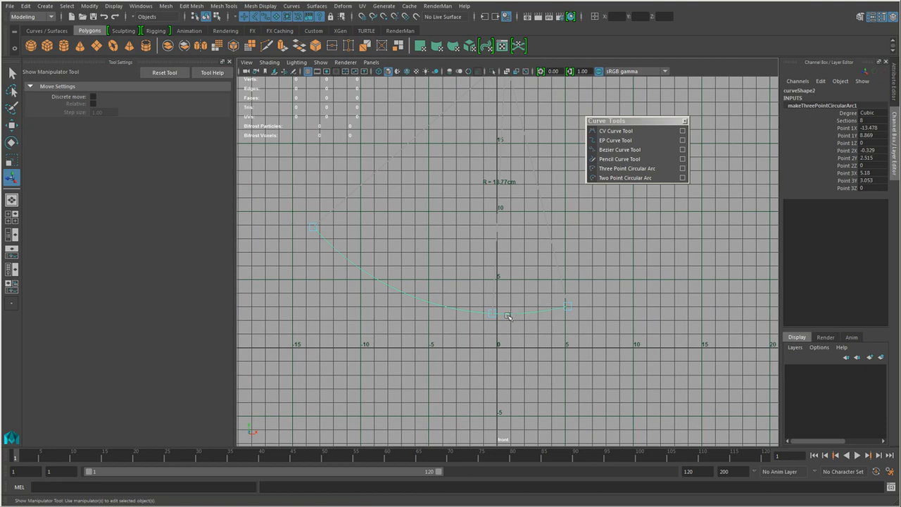
left_click_drag(495, 312, 426, 322)
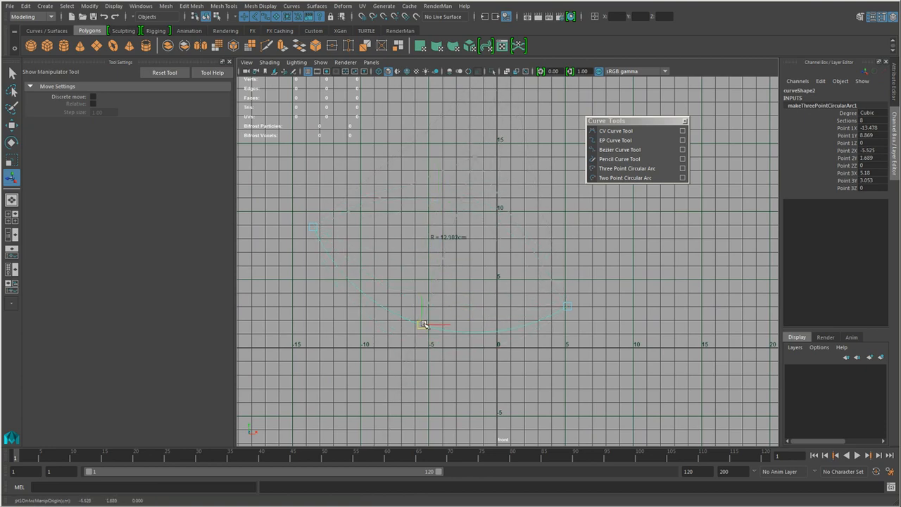
Step: Select the whole three-point arc as an object and delete it
scroll(496, 274, "up", 3)
right_click(596, 322)
right_click_drag(596, 326, 644, 305)
left_click(702, 266)
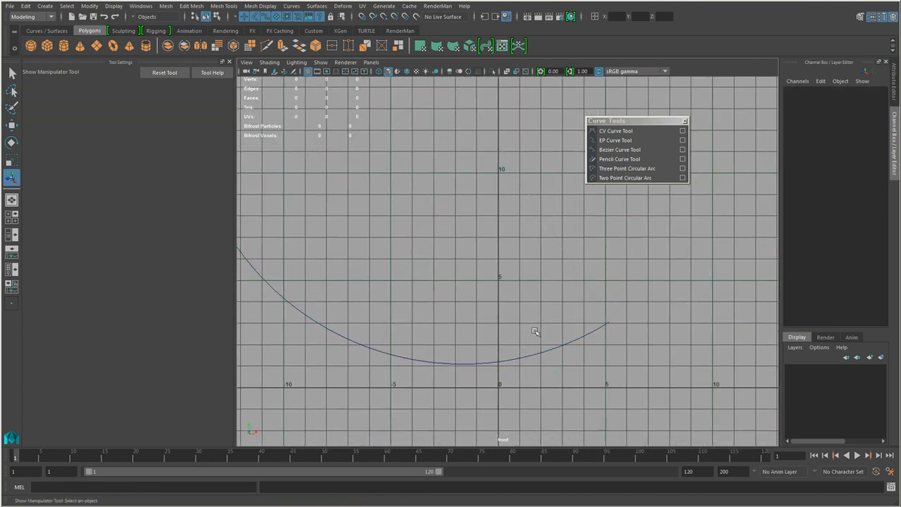
left_click_drag(537, 331, 605, 410)
key("Delete")
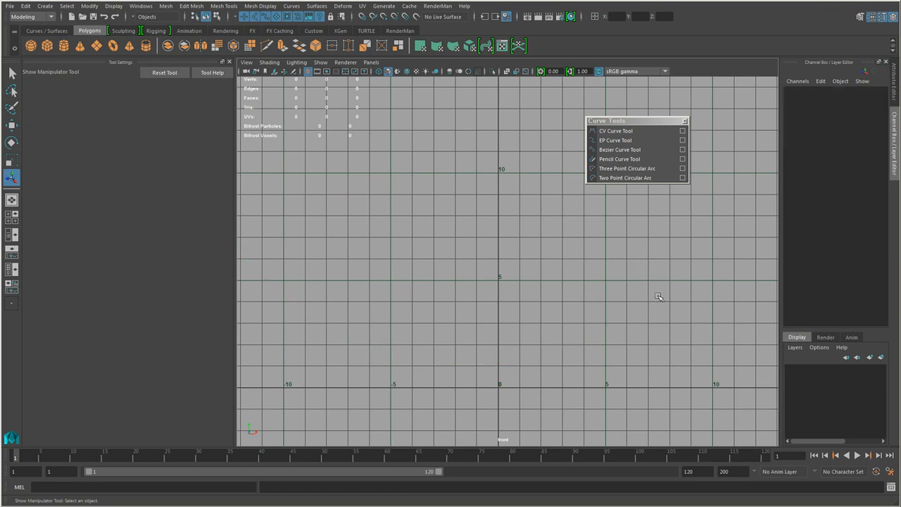
Step: Start a curve with the Bezier Curve Tool, placing corner anchors at about (-22, 2), (-5, 12) and (4, 6)
scroll(662, 298, "down", 4)
scroll(497, 337, "down", 2)
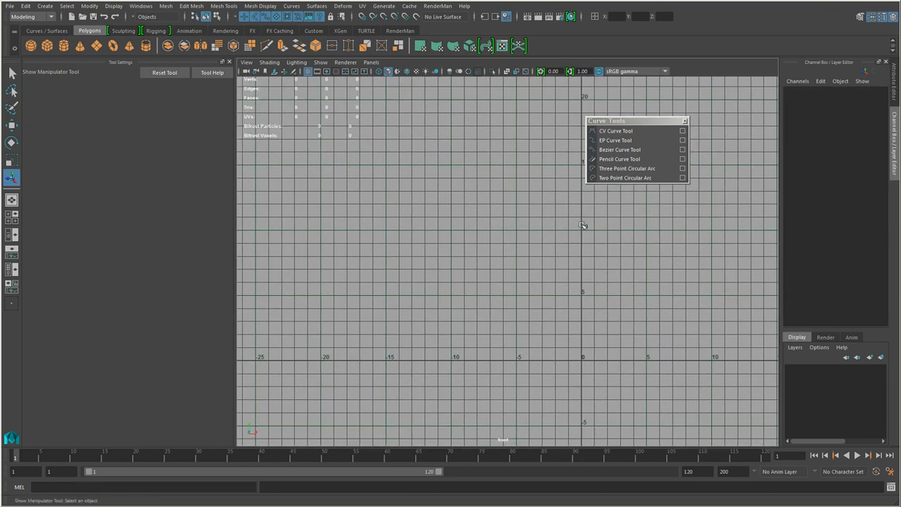
left_click(625, 150)
scroll(513, 338, "down", 2)
scroll(408, 335, "down", 1)
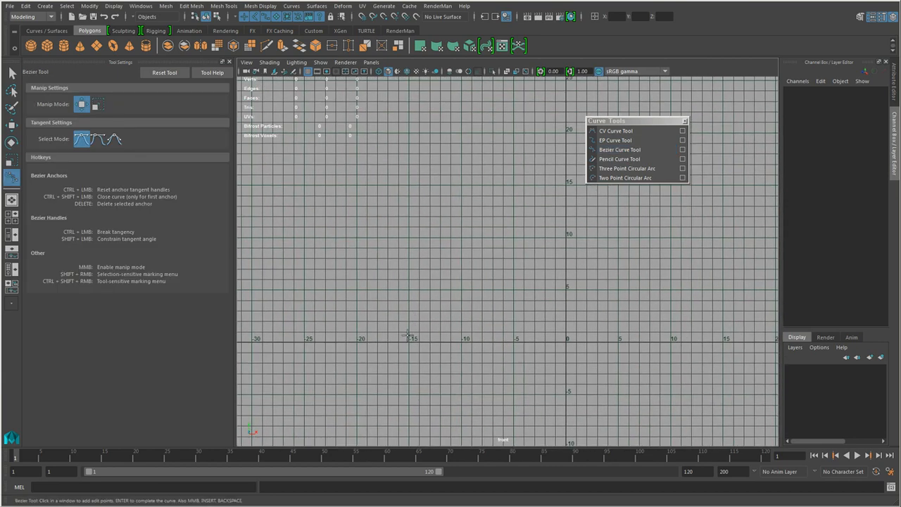
middle_click_drag(407, 335, 402, 325, "alt")
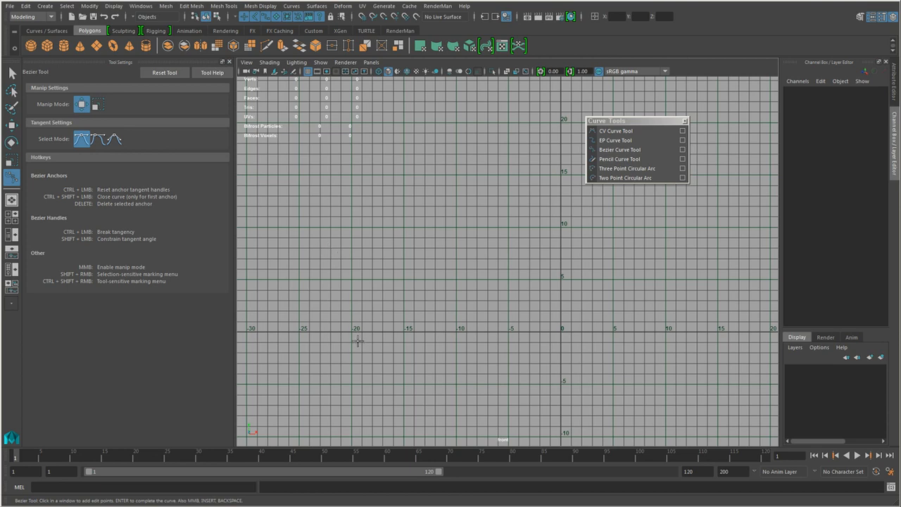
left_click(333, 311)
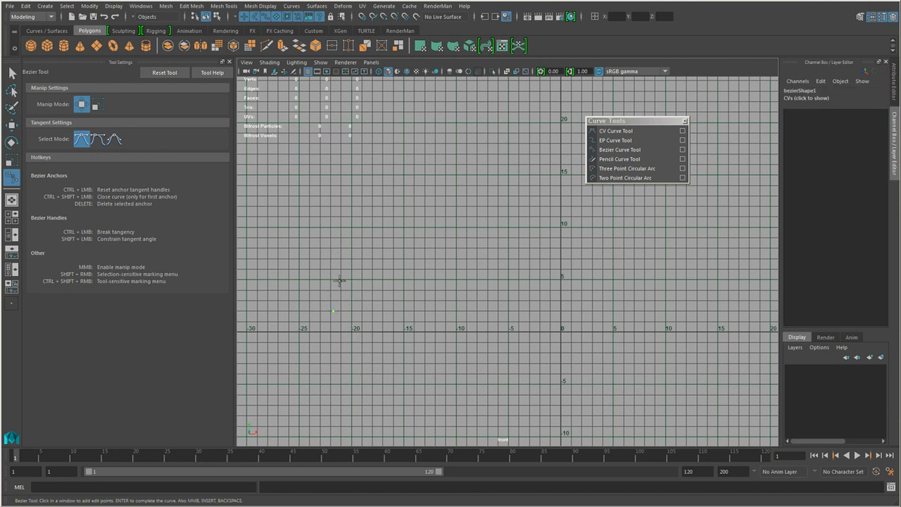
left_click(506, 204)
middle_click_drag(531, 275, 571, 255, "alt")
left_click(572, 256)
Step: Extend the Bezier curve with four corner anchors at about (-14, -10), (5, -11), (8.5, -0.5) and (14.5, -1)
middle_click_drag(416, 361, 418, 327, "alt")
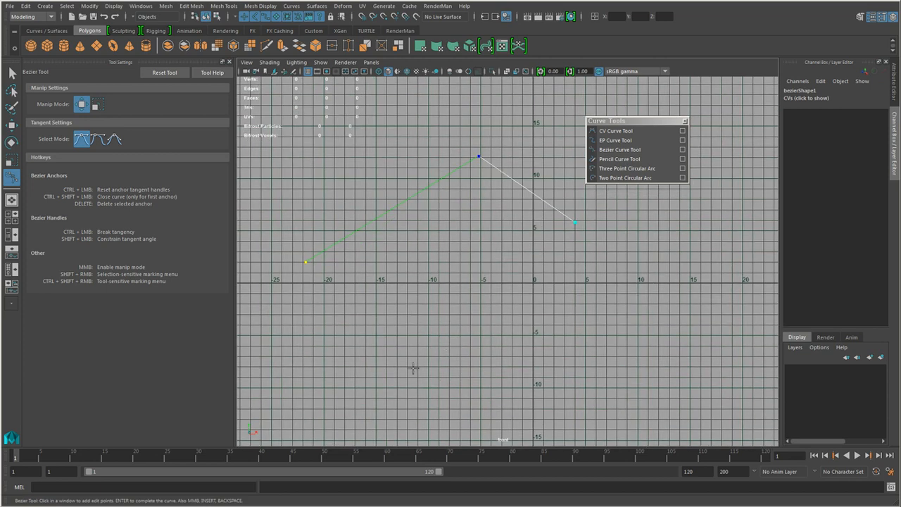
left_click(390, 382)
left_click(590, 394)
left_click(621, 289)
left_click(686, 291)
right_click_drag(686, 291, 466, 347, "alt")
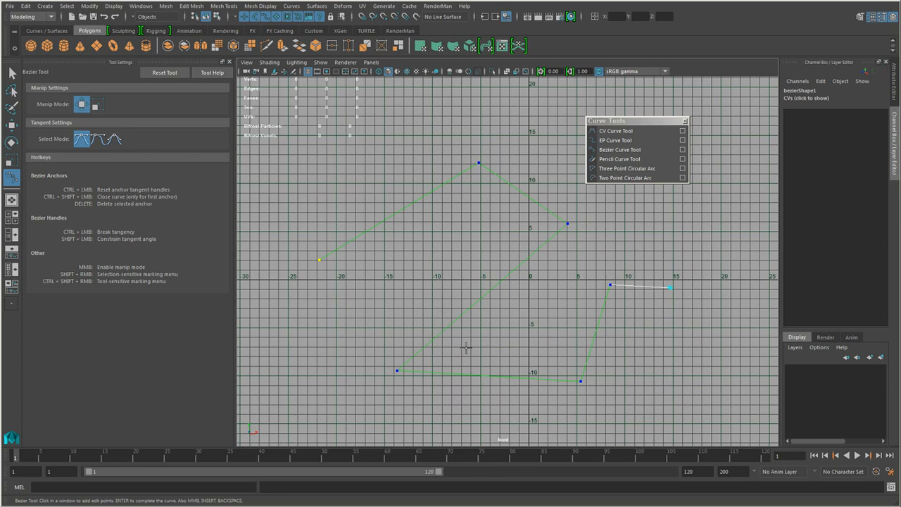
Step: Add a smooth anchor at about (20.5, -10) with its tangent pulled downward to curve the new segment
middle_click_drag(588, 316, 424, 252, "alt")
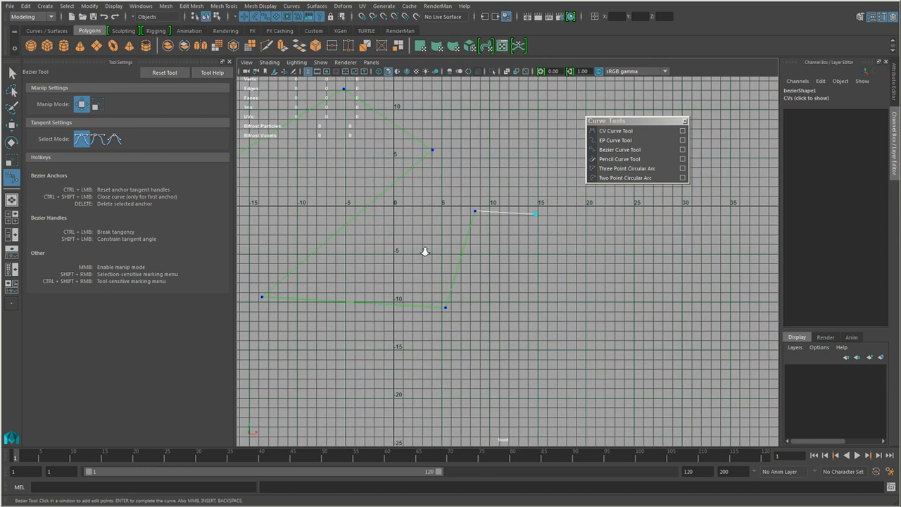
left_click(580, 309)
left_click_drag(580, 308, 590, 373)
right_click_drag(478, 345, 548, 345, "alt")
middle_click_drag(548, 345, 517, 322, "alt")
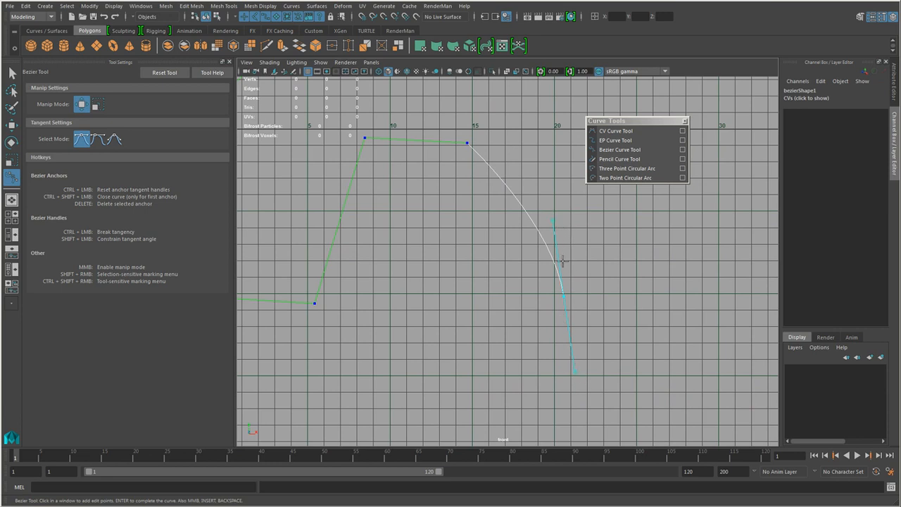
key("ctrl+z")
middle_click_drag(567, 370, 557, 343, "alt")
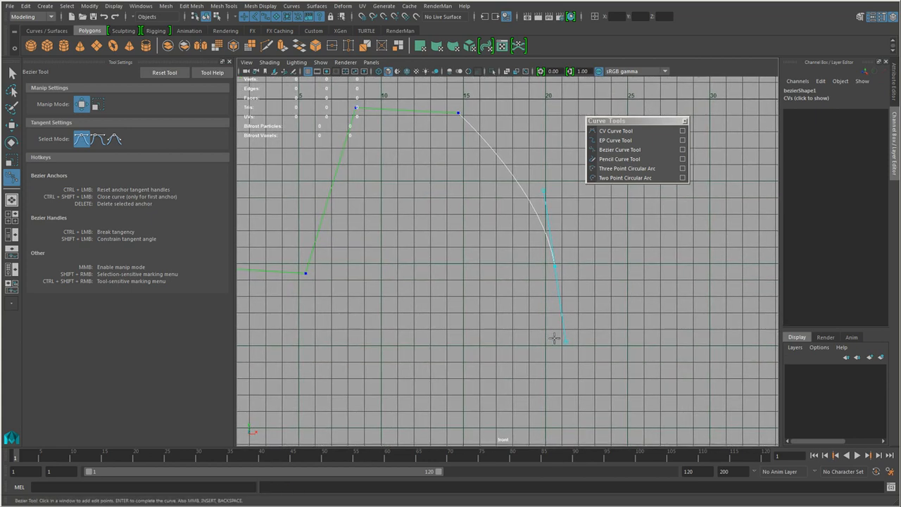
Step: Continue the Bezier curve with four anchors without pulled-out tangents, from about (13, -17) to about (16.5, -20)
left_click(434, 378)
middle_click_drag(533, 307, 576, 282, "alt")
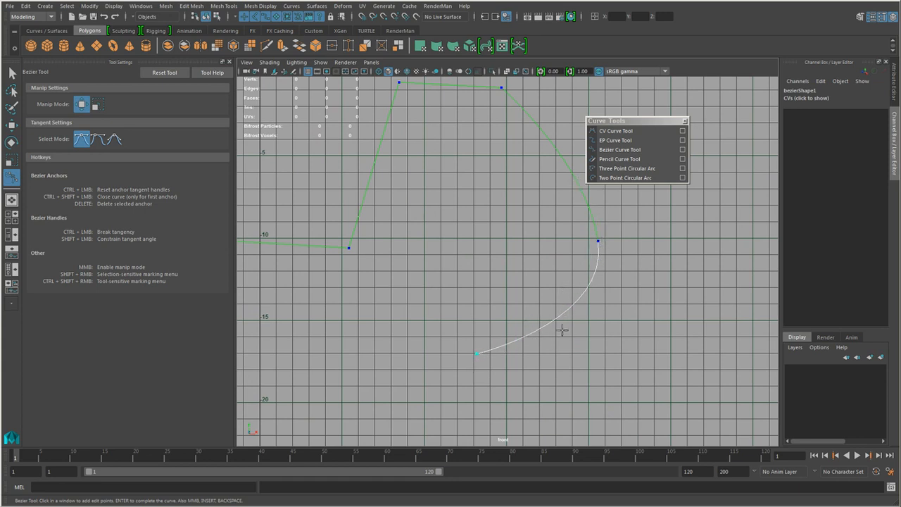
right_click_drag(525, 356, 441, 356, "alt")
middle_click_drag(441, 355, 444, 292, "alt")
left_click(410, 356)
left_click(502, 382)
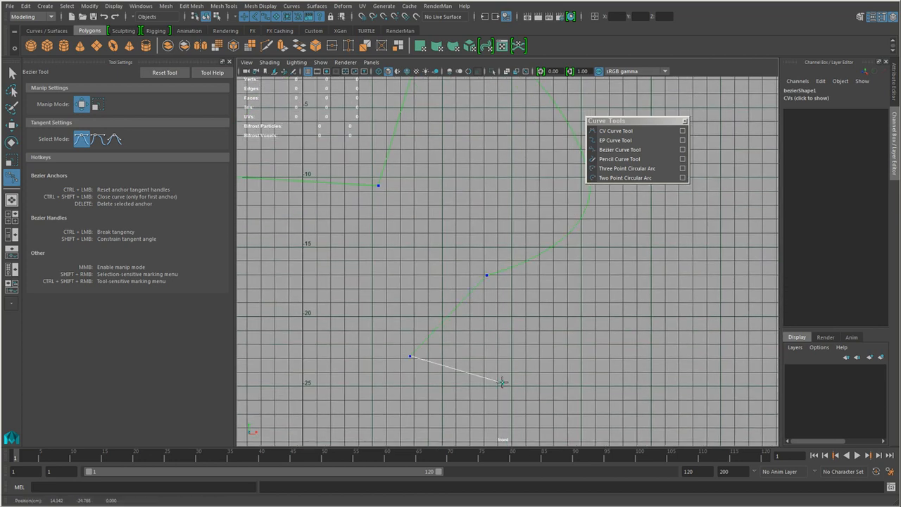
left_click(531, 315)
Step: Add three smooth anchors with pulled-out tangents, arching over and ending at about (28, -30)
middle_click_drag(461, 329, 361, 359, "alt")
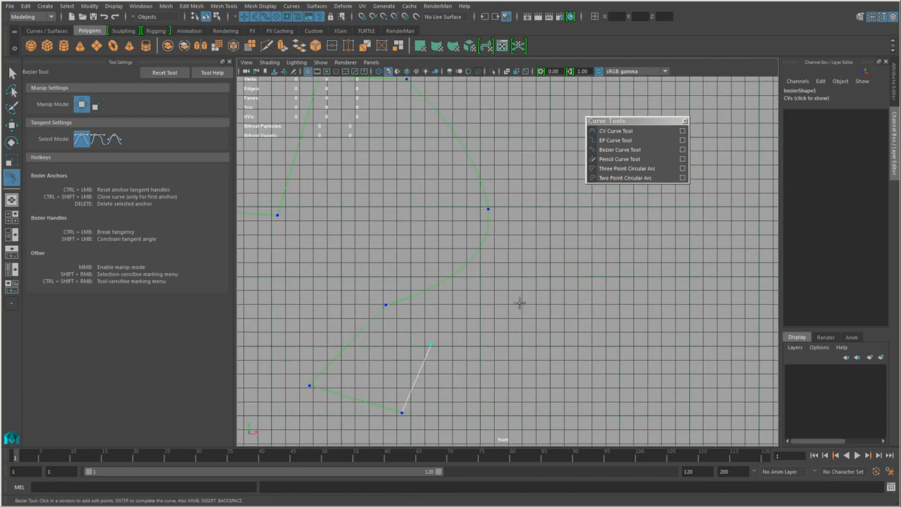
left_click_drag(535, 281, 575, 283)
left_click_drag(636, 339, 644, 381)
middle_click_drag(617, 426, 580, 291, "alt")
left_click_drag(556, 347, 467, 407)
Step: Complete the Bezier curve by switching to the Move tool
right_click_drag(575, 275, 343, 285, "alt")
right_click_drag(460, 286, 364, 284, "alt")
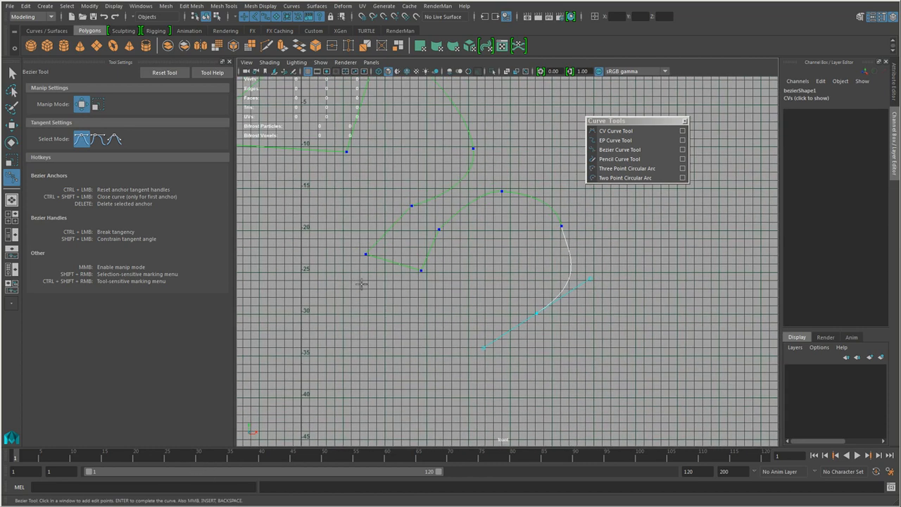
middle_click_drag(364, 283, 444, 359, "alt")
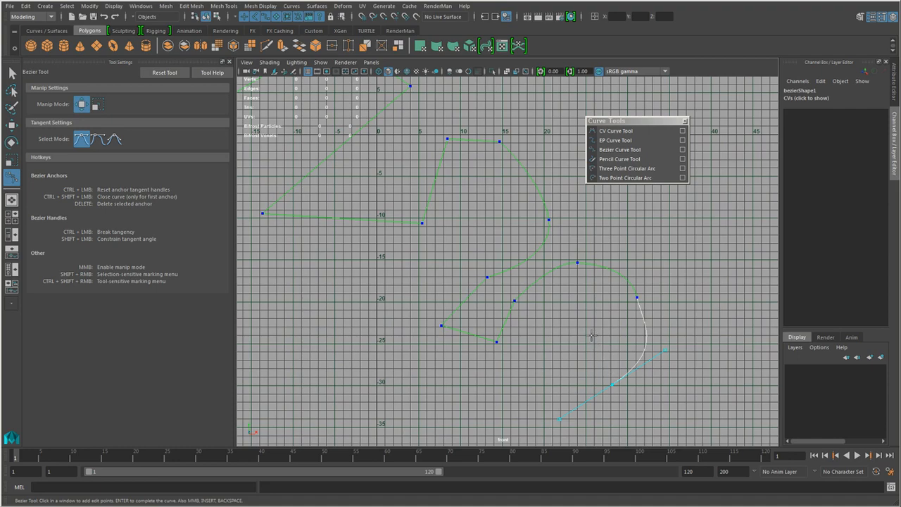
middle_click_drag(551, 380, 519, 352, "alt")
right_click_drag(520, 351, 559, 326, "alt")
middle_click_drag(559, 327, 537, 299, "alt")
right_click_drag(537, 299, 561, 316, "alt")
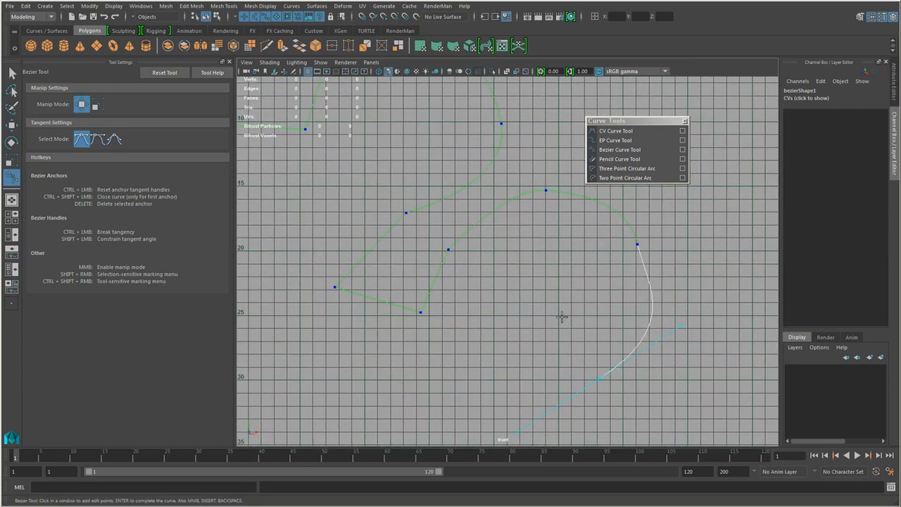
key("w")
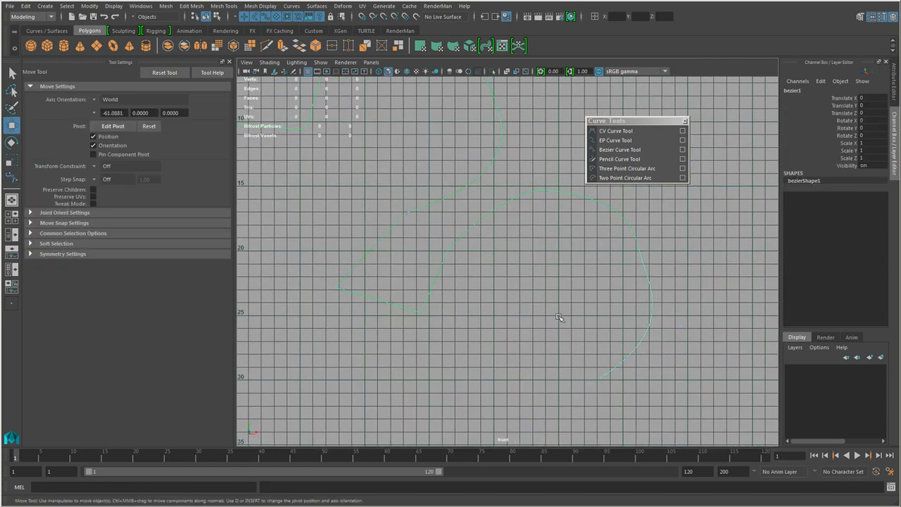
Step: Display the Bezier curve's control vertices for editing and inspect the tangent handles along its curved lower section
right_click_drag(556, 245, 485, 226, "alt")
middle_click_drag(485, 227, 512, 262, "alt")
right_click_drag(512, 263, 464, 323, "alt")
middle_click_drag(464, 323, 497, 330, "alt")
right_click_drag(497, 330, 607, 372, "alt")
middle_click_drag(606, 371, 556, 362, "alt")
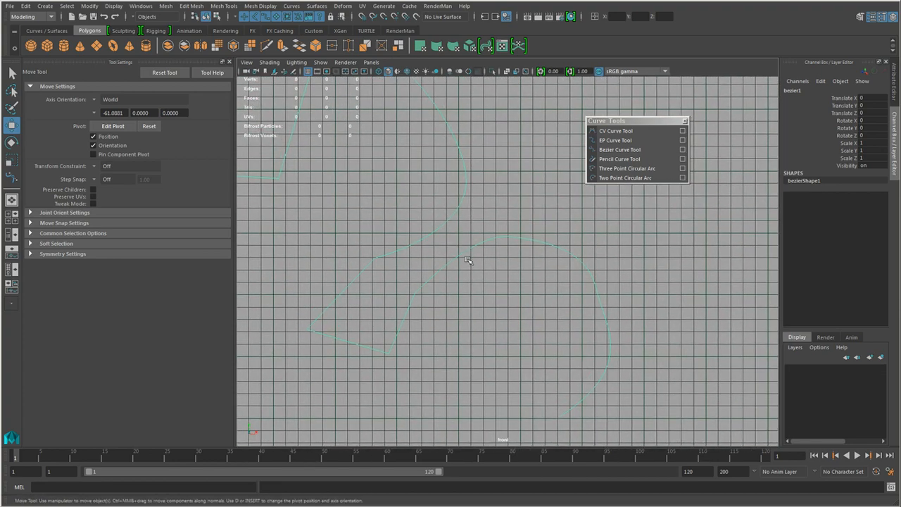
left_click(501, 324)
key("ctrl+z")
middle_click_drag(508, 240, 533, 248, "alt")
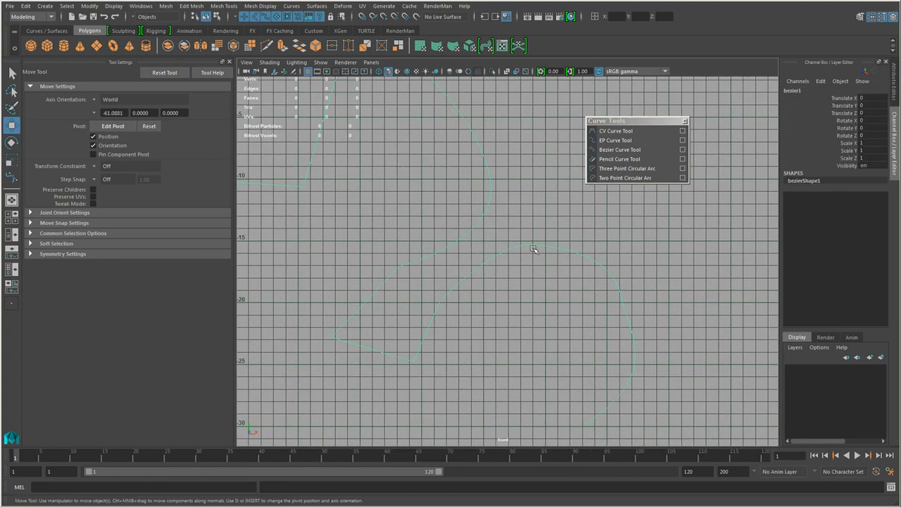
right_click_drag(533, 249, 372, 247)
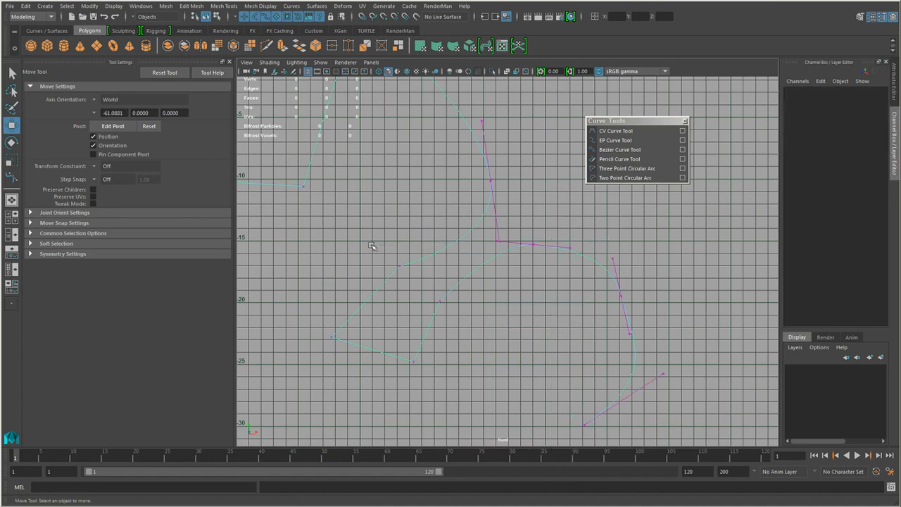
middle_click_drag(551, 362, 468, 313, "alt")
right_click_drag(468, 313, 584, 350, "alt")
middle_click_drag(585, 350, 551, 295, "alt")
right_click_drag(551, 295, 514, 418, "alt")
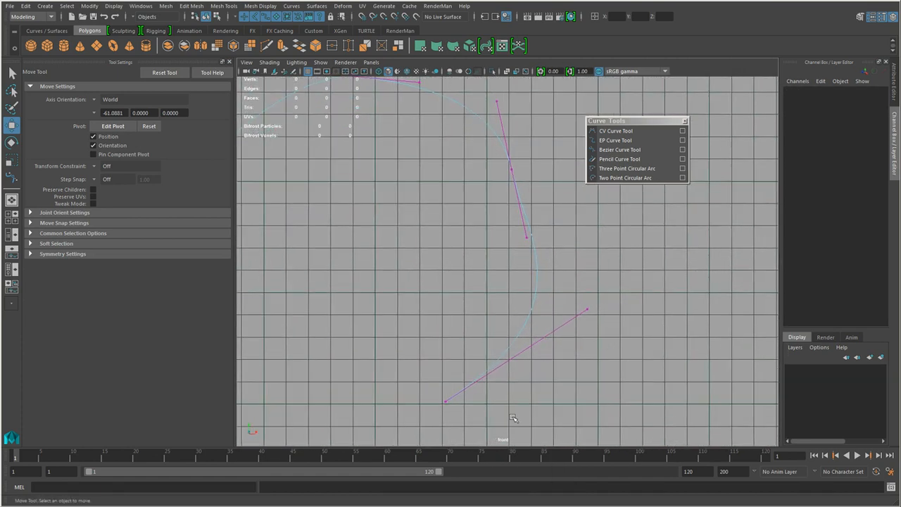
middle_click_drag(554, 228, 516, 315, "alt")
scroll(526, 303, "up", 1)
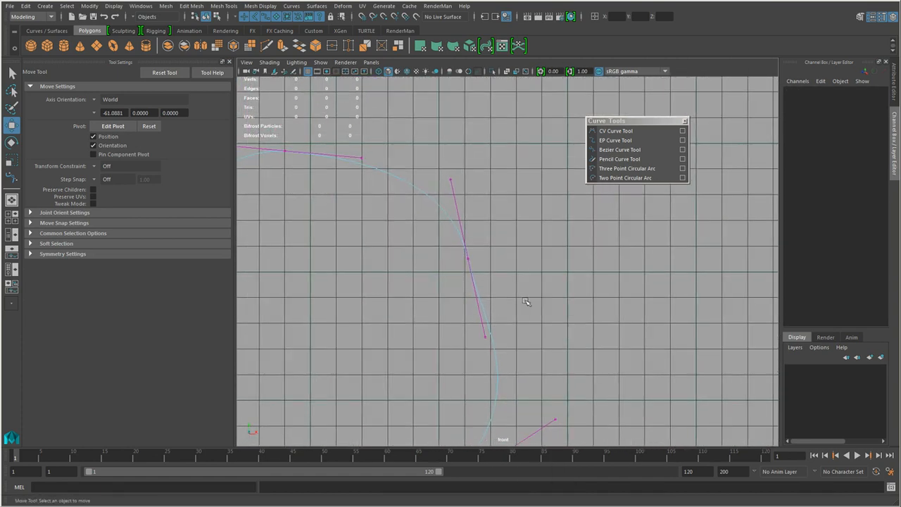
Step: Move the smooth anchor on the Bezier curve's right-hand bend outward by about two units and slightly upward
left_click(463, 258)
middle_click_drag(460, 321, 471, 310, "alt")
left_click_drag(479, 246, 532, 214)
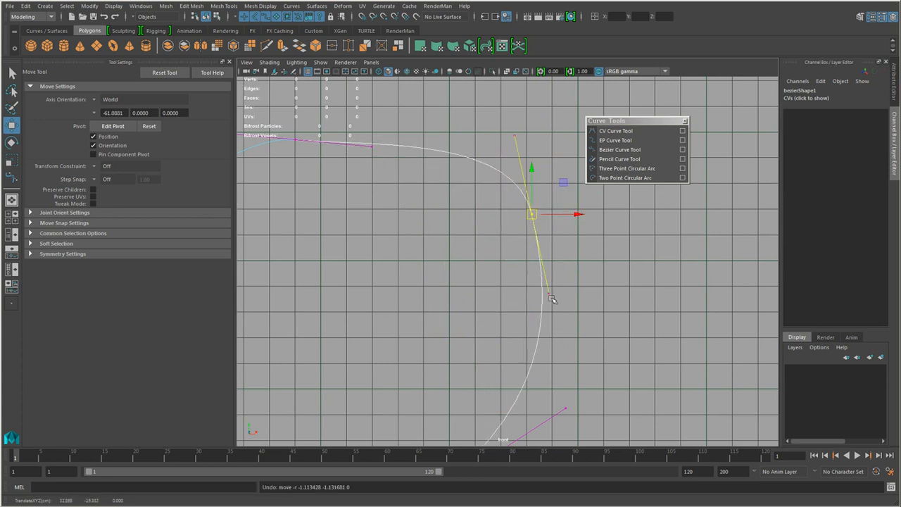
Step: Select the moved anchor's lower tangent handle and shift it slightly so both linked tangents rotate together
right_click_drag(552, 298, 569, 309, "alt")
left_click(551, 296)
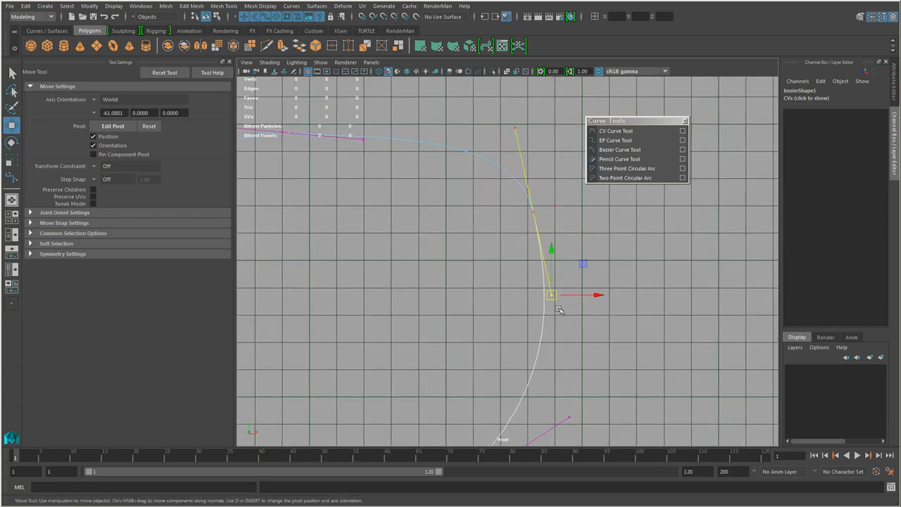
middle_click_drag(563, 325, 533, 341, "alt")
left_click_drag(526, 314, 498, 313)
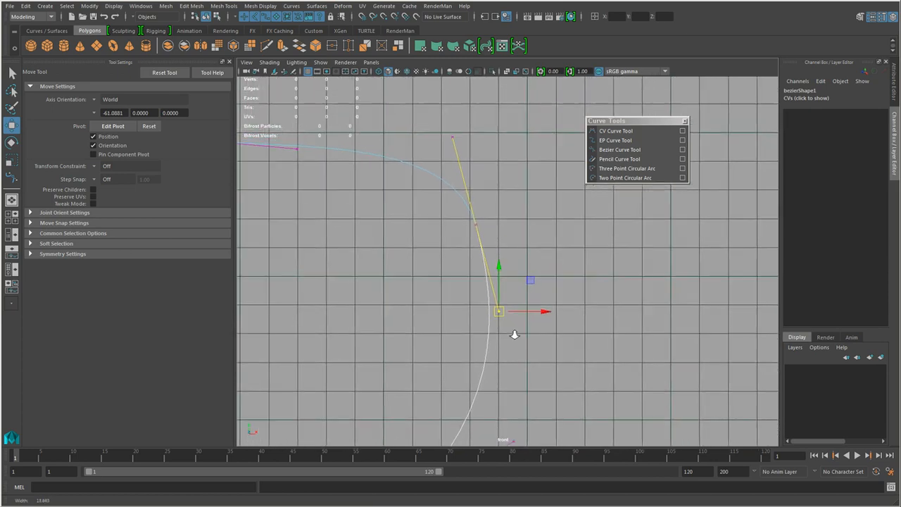
right_click_drag(514, 335, 511, 334, "alt")
middle_click_drag(511, 335, 522, 358, "alt")
middle_click_drag(512, 318, 537, 307, "alt")
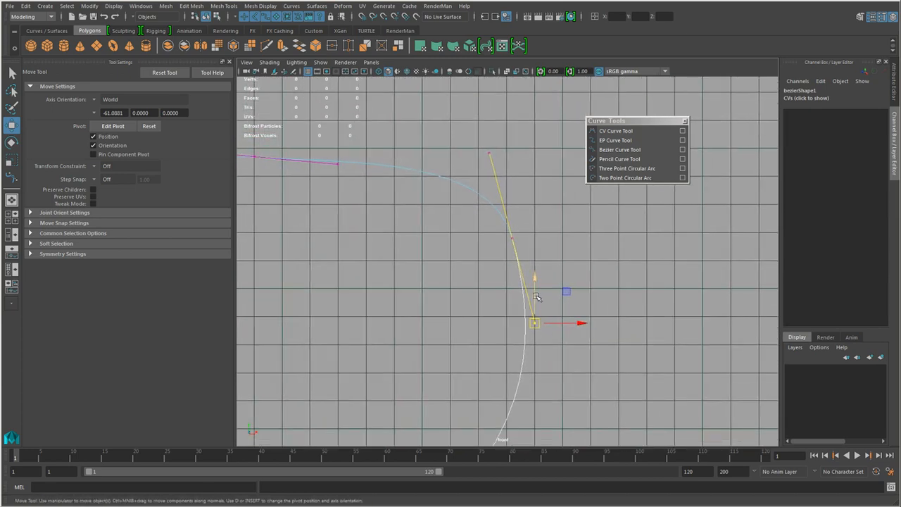
scroll(535, 292, "up", 3)
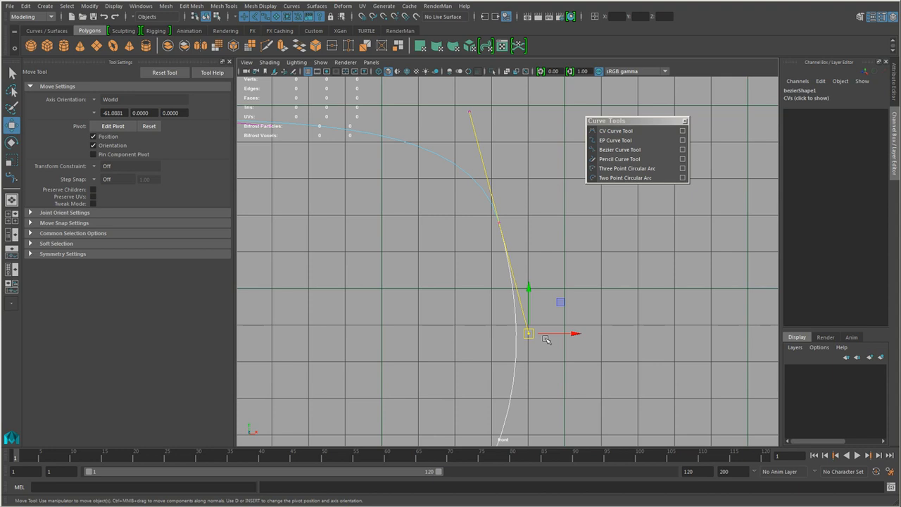
middle_click_drag(546, 340, 542, 343, "alt")
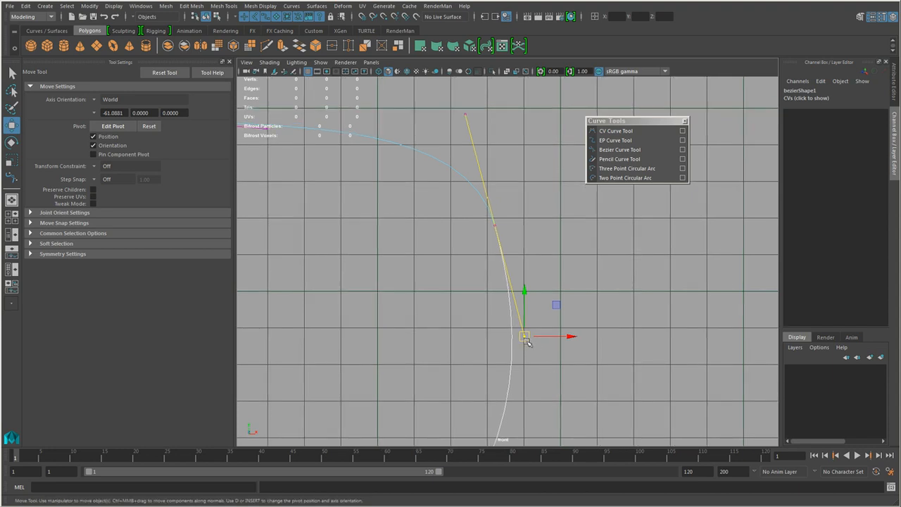
Step: Break the anchor's tangency by swinging the lower handle inward to the left, and shorten the upper handle independently
left_click_drag(523, 338, 645, 314)
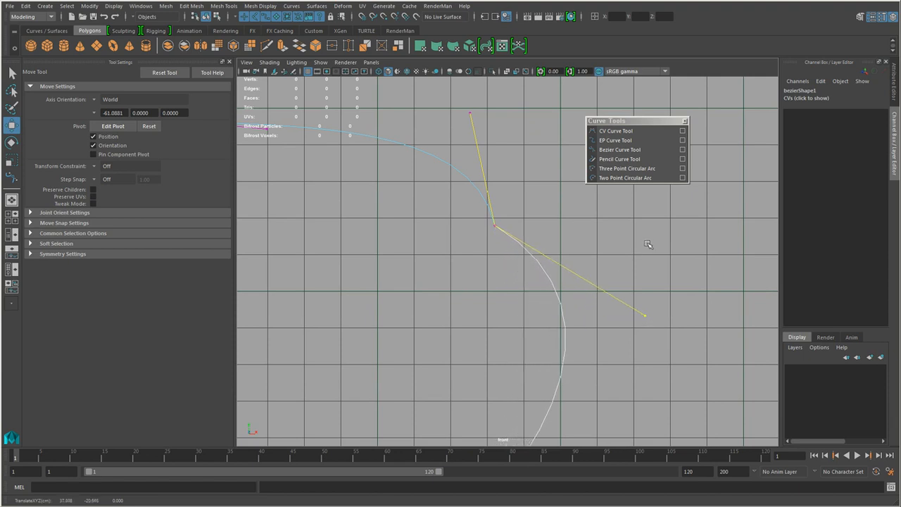
left_click_drag(647, 243, 667, 234)
left_click_drag(664, 313, 326, 280)
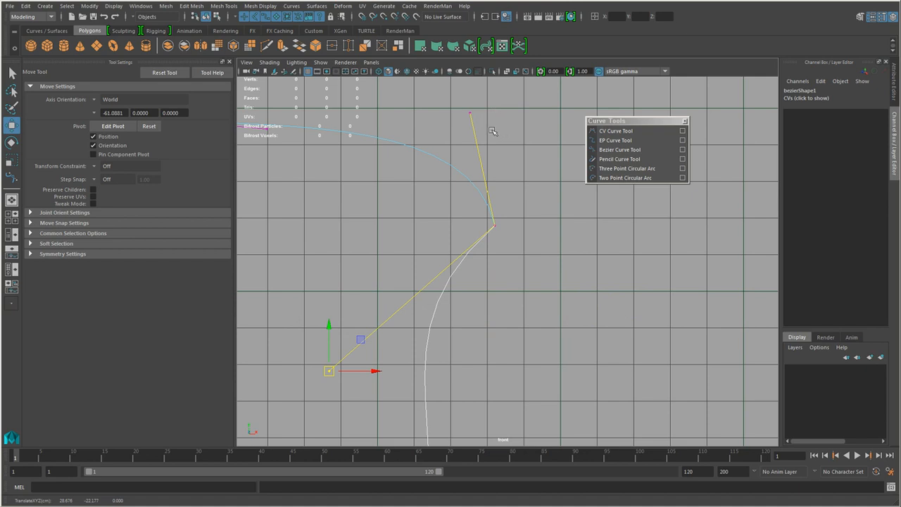
left_click_drag(462, 101, 491, 123)
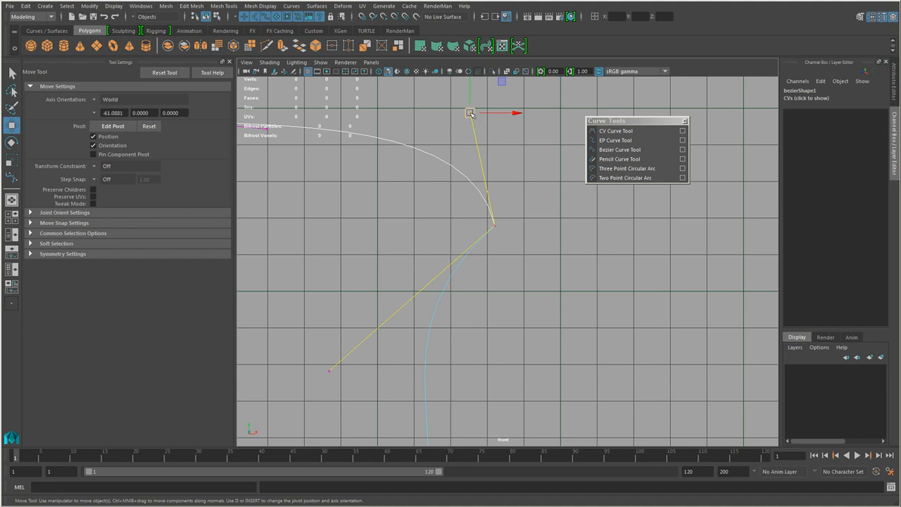
left_click_drag(471, 113, 494, 168)
Step: Delete the smooth anchor at about (20.5, -10) from the Bezier curve
right_click_drag(566, 315, 348, 328, "alt")
middle_click_drag(471, 321, 566, 335, "alt")
right_click_drag(520, 247, 420, 264, "alt")
middle_click_drag(428, 274, 509, 359, "alt")
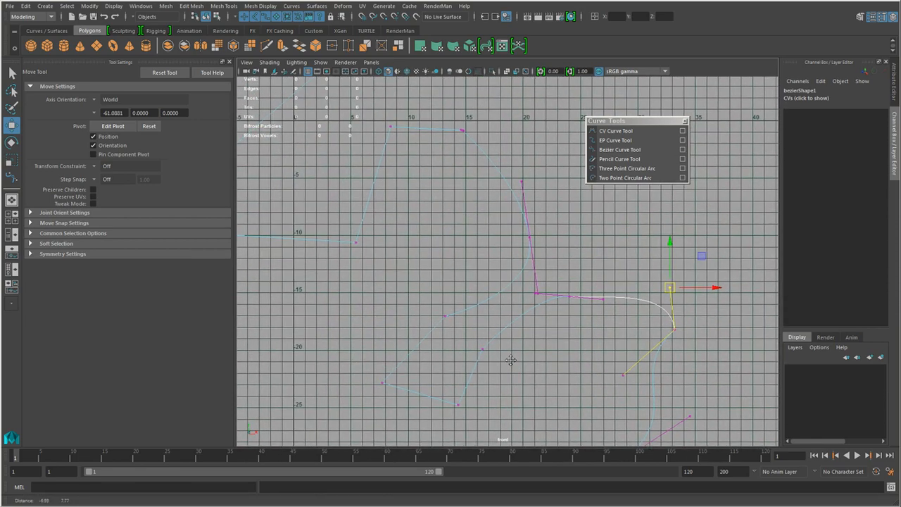
right_click_drag(511, 357, 442, 332, "alt")
middle_click_drag(443, 331, 498, 368, "alt")
right_click_drag(499, 368, 418, 344, "alt")
middle_click_drag(418, 345, 451, 349, "alt")
right_click_drag(559, 356, 637, 344, "alt")
middle_click_drag(637, 344, 609, 344, "alt")
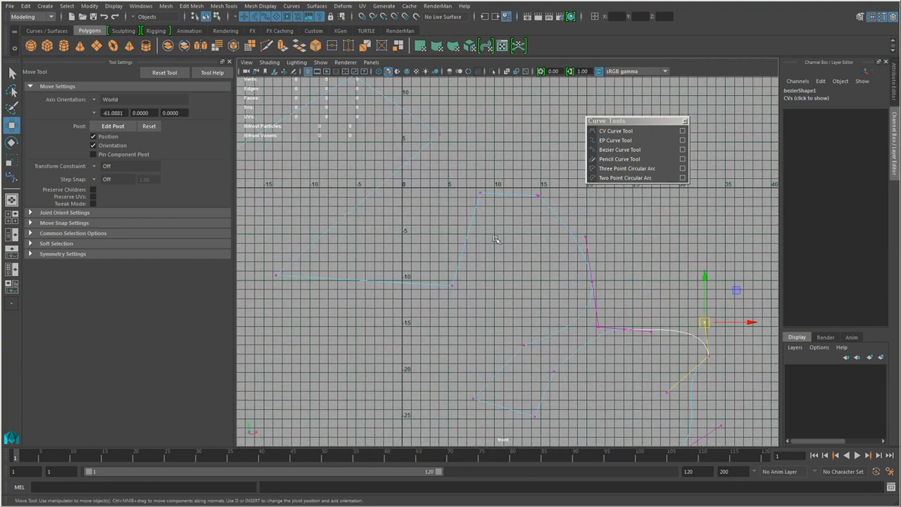
right_click_drag(497, 240, 549, 260, "alt")
middle_click_drag(549, 259, 503, 251, "alt")
left_click(585, 274)
left_click_drag(561, 283, 541, 273)
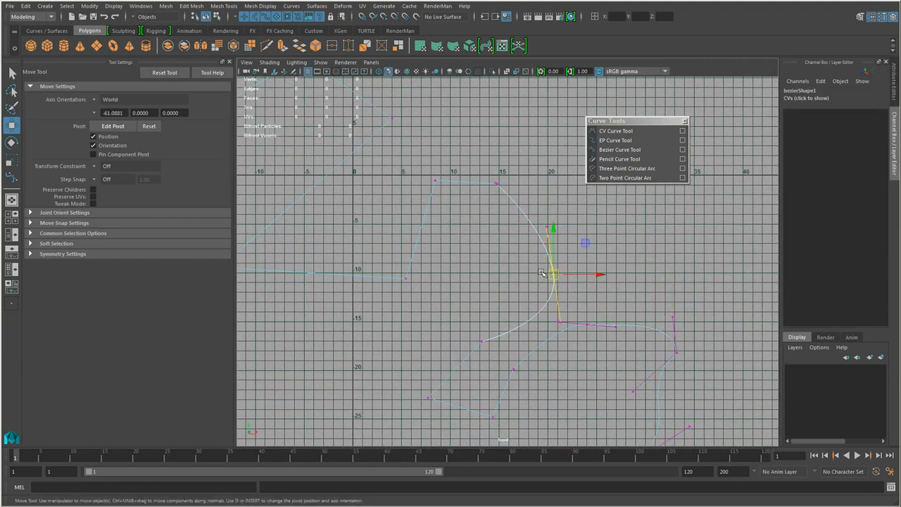
key("Delete")
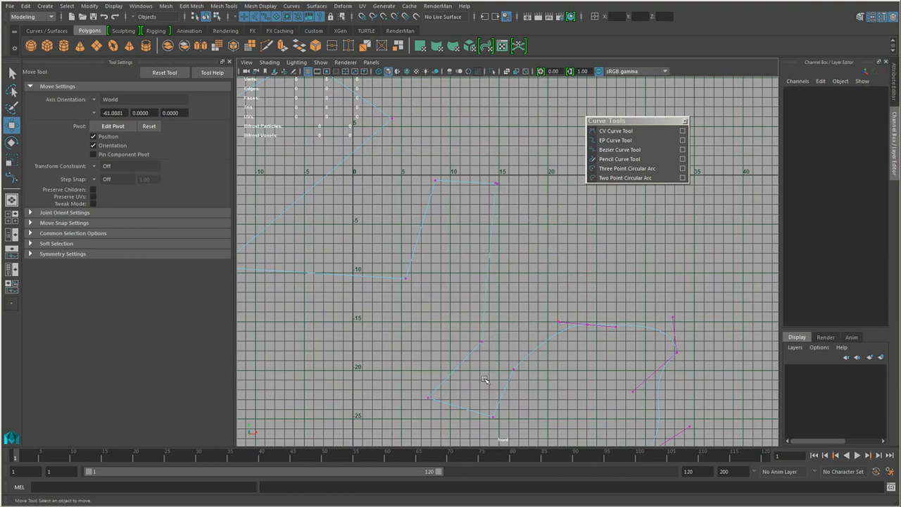
Step: Delete the Bezier curve's anchor at about (16.5, -20)
middle_click_drag(483, 378, 479, 314, "alt")
right_click_drag(481, 313, 502, 317, "alt")
left_click_drag(500, 299, 528, 332)
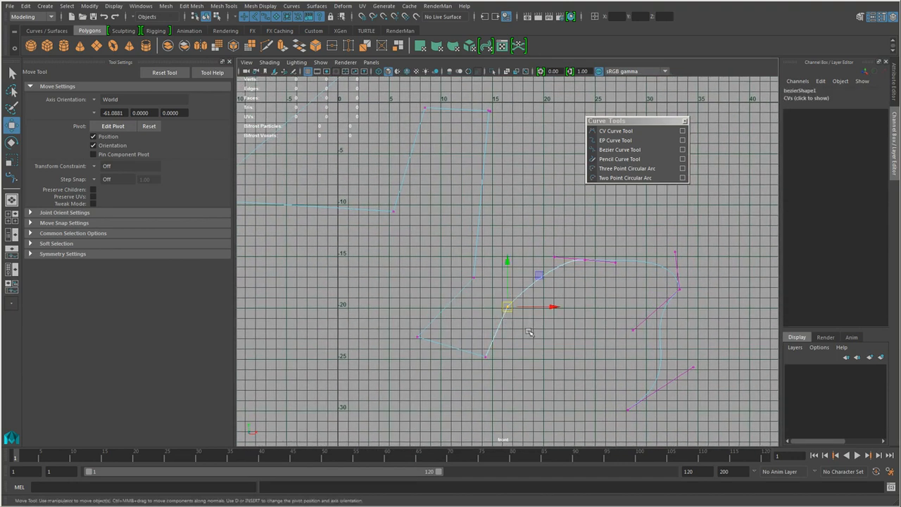
key("Delete")
Step: Return to object mode, select the whole Bezier curve and delete it
right_click_drag(529, 331, 375, 302, "alt")
middle_click_drag(375, 302, 428, 372, "alt")
right_click_drag(424, 376, 558, 379, "alt")
right_click_drag(557, 320, 647, 282)
scroll(561, 337, "down", 1)
left_click_drag(562, 336, 618, 356)
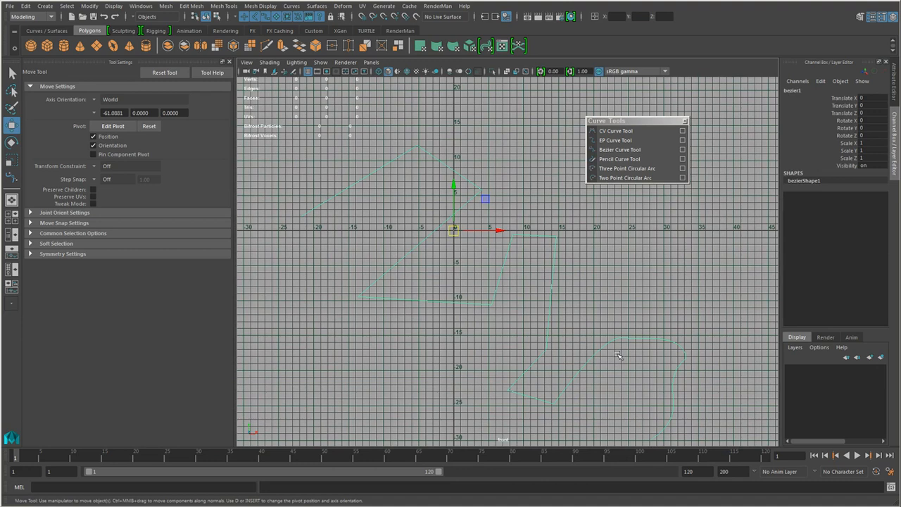
left_click(618, 356)
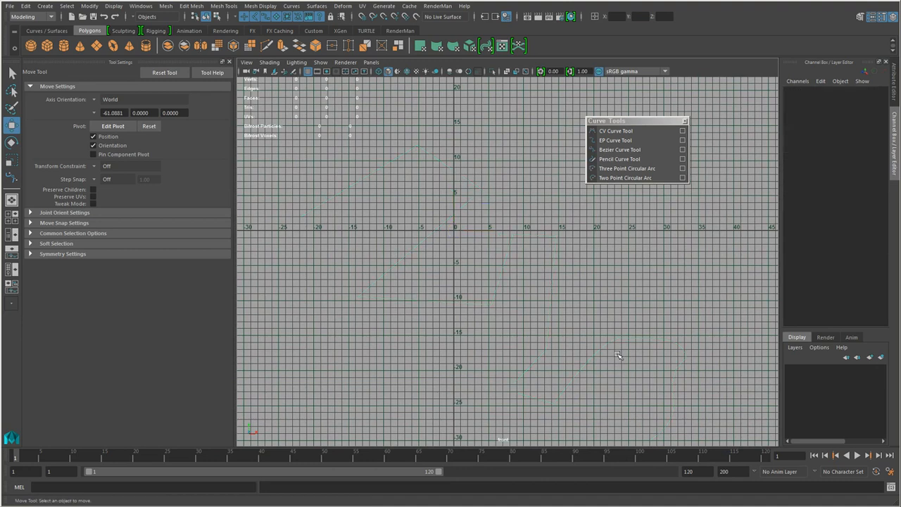
Step: Activate the Bezier Curve Tool to review its manip, tangent and hotkey settings, and return to the Select Tool
left_click(619, 150)
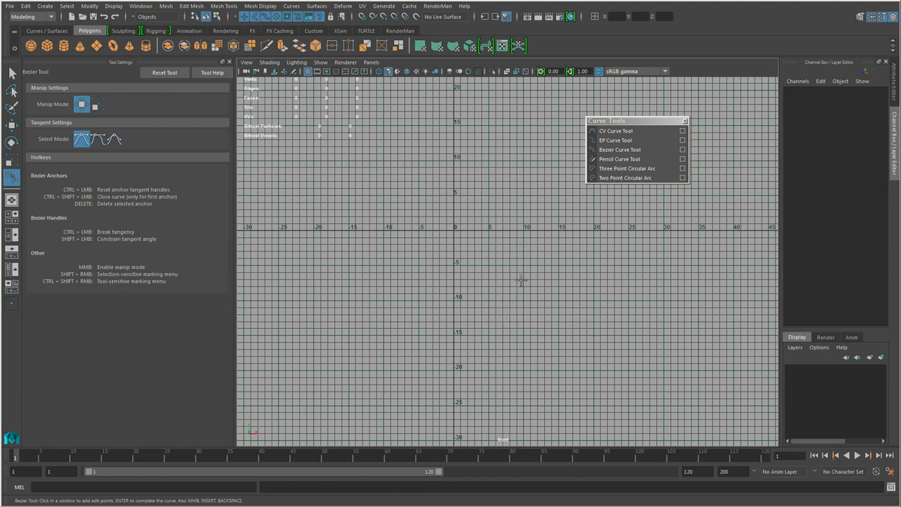
middle_click_drag(523, 278, 536, 303, "alt")
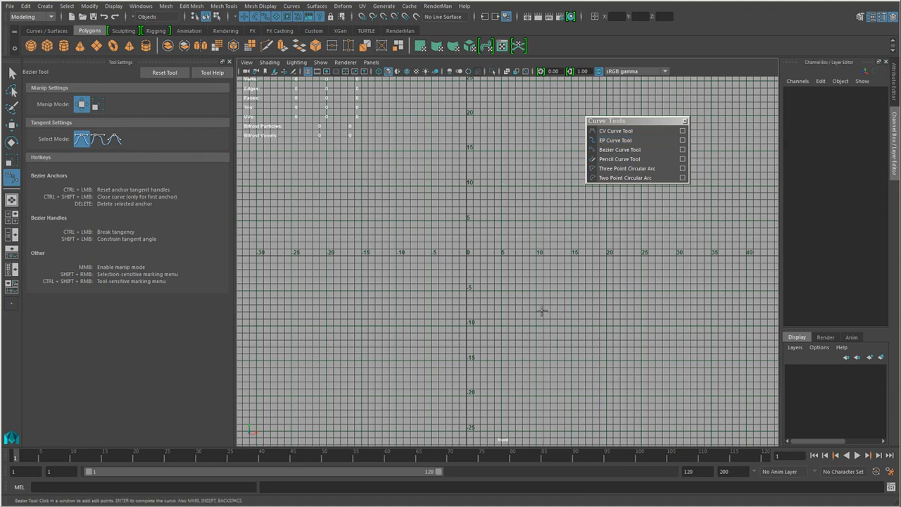
middle_click_drag(538, 306, 528, 300, "alt")
right_click_drag(527, 300, 498, 306, "alt")
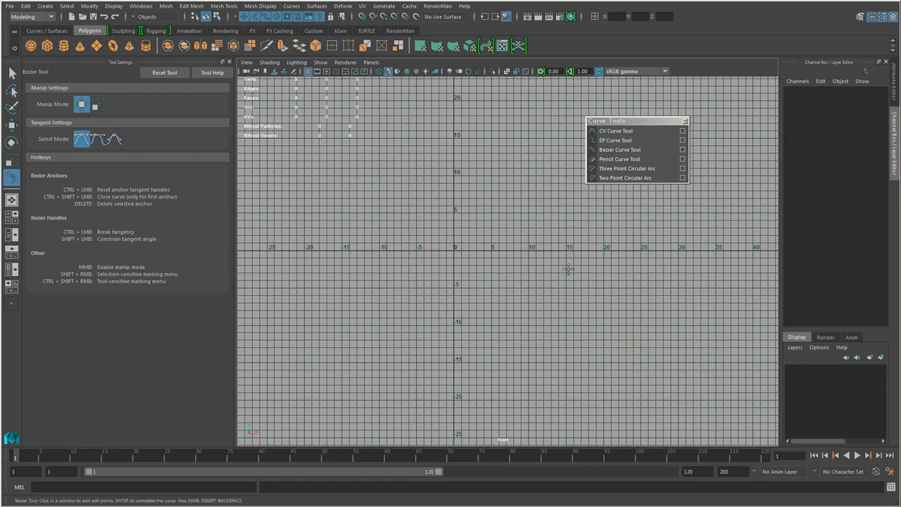
key("q")
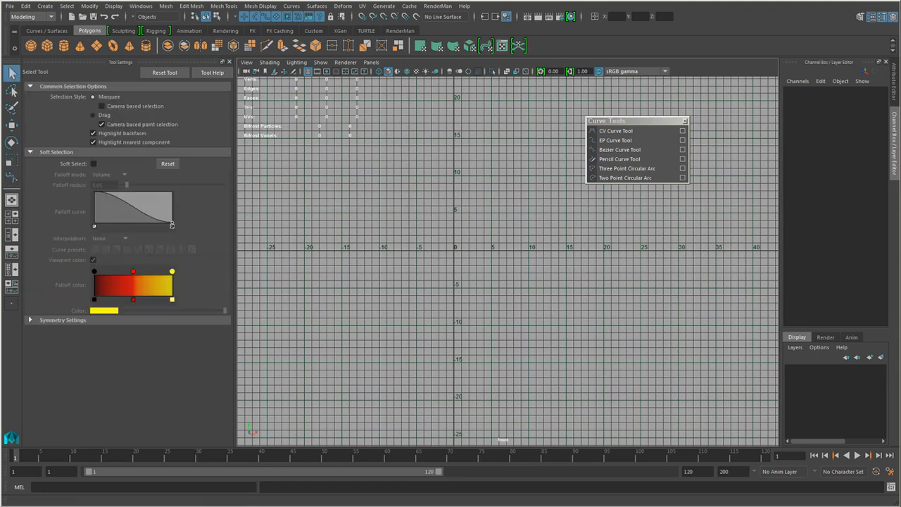
Step: Activate the CV Curve Tool and set its curve degree to 1 Linear
right_click_drag(457, 262, 494, 256, "alt")
middle_click_drag(494, 257, 542, 304, "alt")
left_click(642, 130)
middle_click_drag(446, 266, 464, 277, "alt")
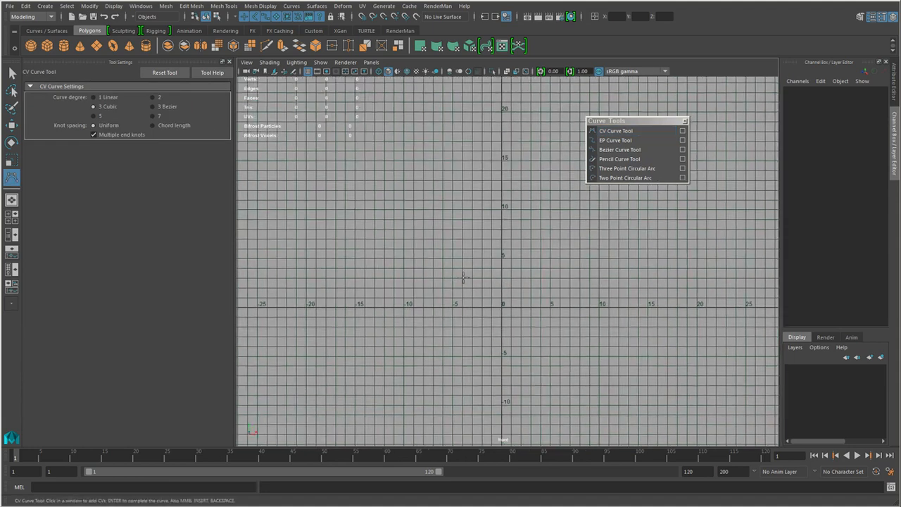
right_click_drag(464, 277, 415, 260, "alt")
right_click_drag(478, 275, 443, 328, "alt")
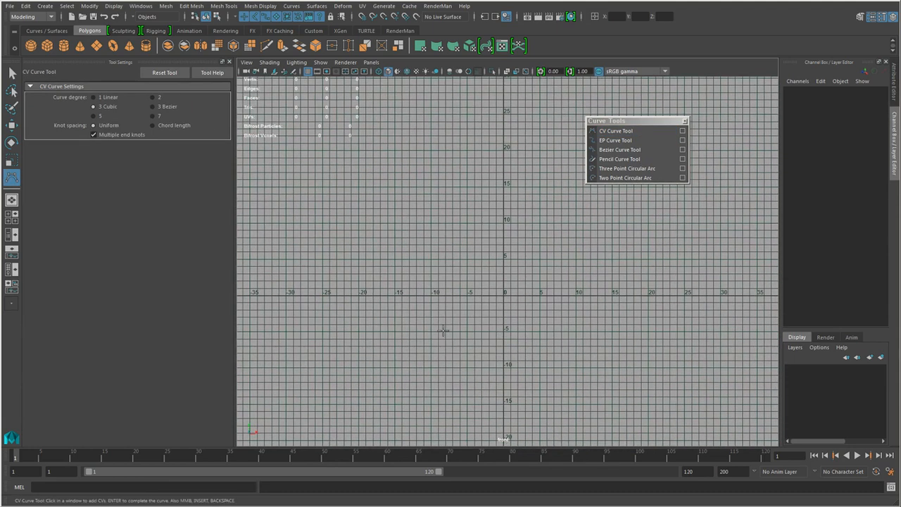
middle_click_drag(443, 328, 396, 314, "alt")
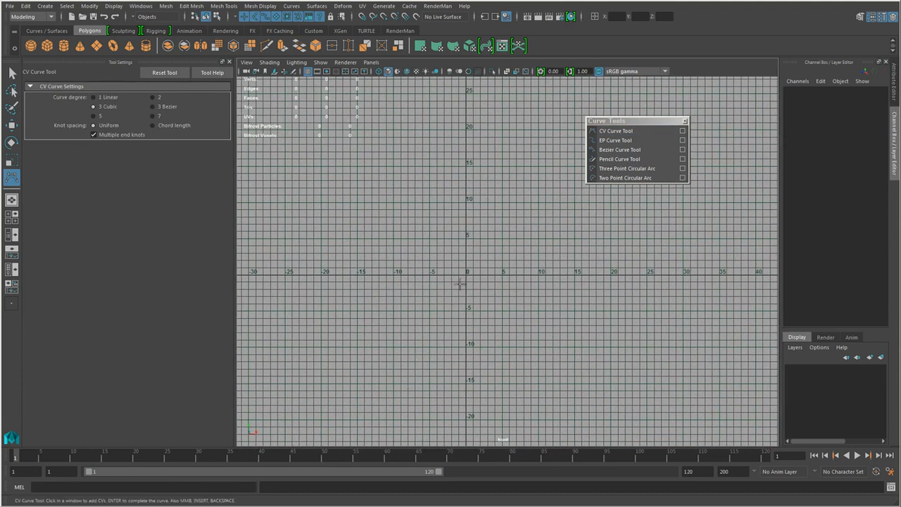
left_click(605, 131)
scroll(505, 325, "down", 3)
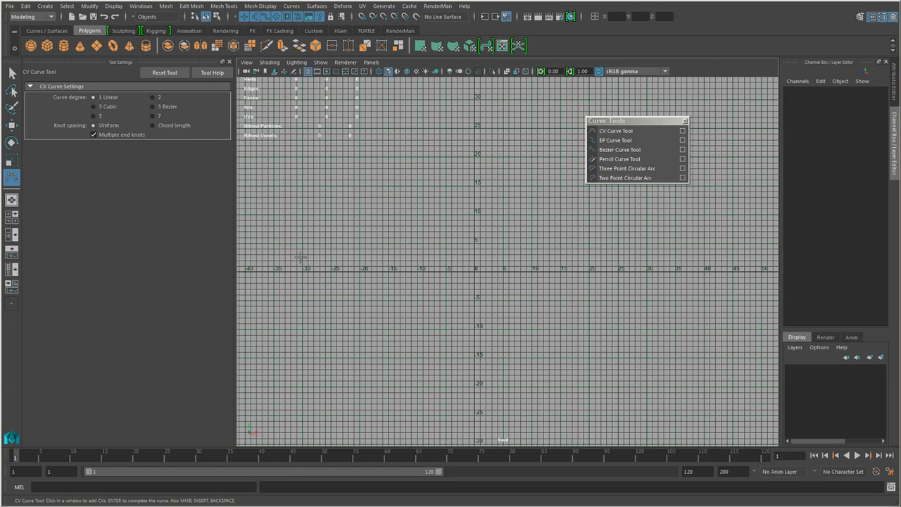
scroll(408, 327, "down", 2)
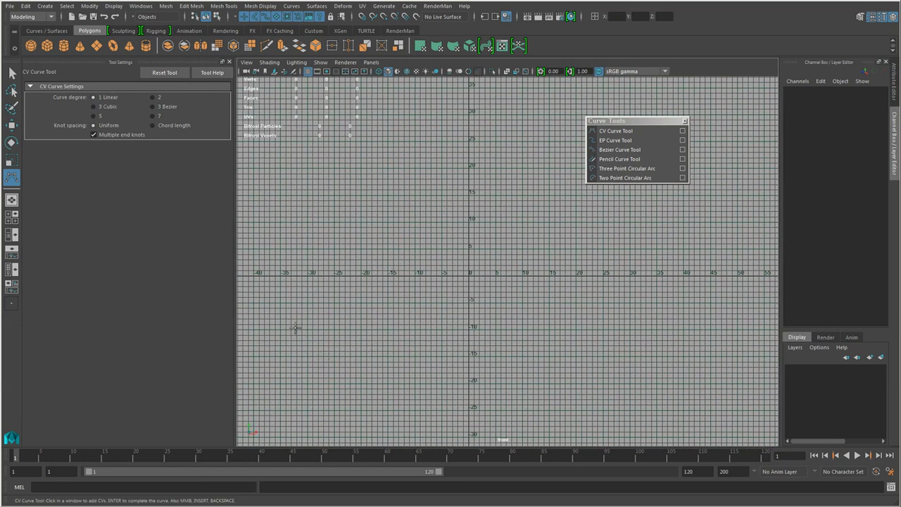
Step: Draw a linear CV curve with ten points, looping from about (-33, -10) around to about (-15, -18)
left_click(296, 328)
left_click(396, 237)
left_click(536, 248)
left_click(598, 319)
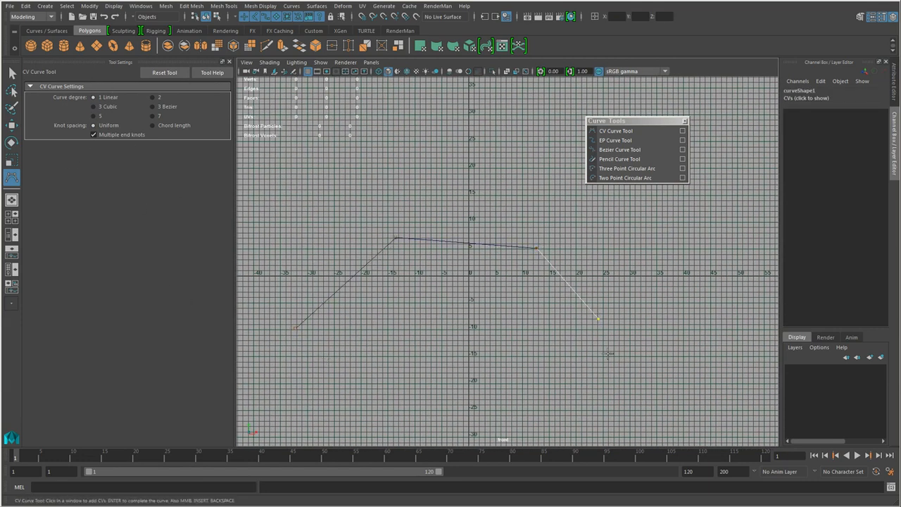
left_click(616, 370)
left_click(690, 308)
left_click(623, 238)
left_click(475, 153)
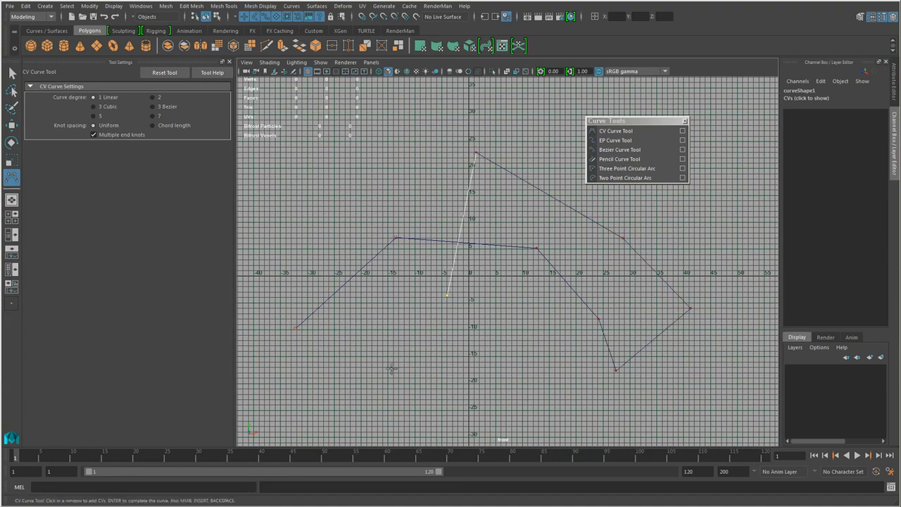
left_click(391, 368)
Step: Reposition the unfinished curve's last CV about two units to the left, to about (-17, -18)
middle_click_drag(392, 368, 403, 330, "alt")
scroll(408, 334, "up", 1)
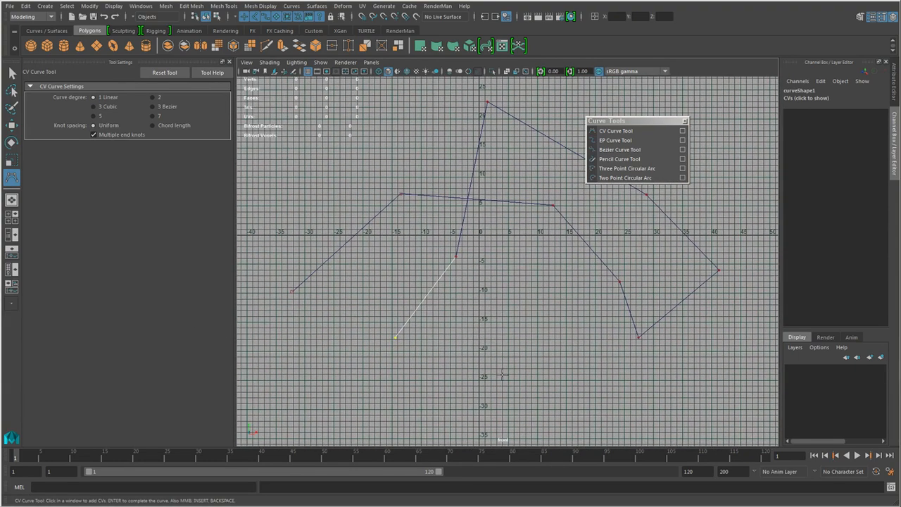
middle_click_drag(559, 288, 557, 329, "alt")
right_click_drag(457, 358, 467, 360, "alt")
mouse_move(467, 360)
middle_mouse_down("alt")
mouse_move(486, 362)
mouse_move(479, 351)
middle_mouse_up("alt")
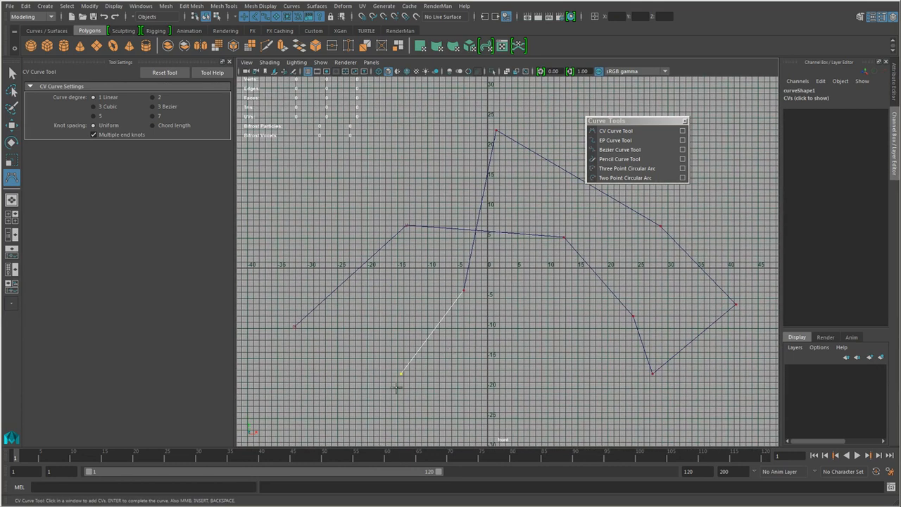
right_click_drag(397, 389, 408, 384, "alt")
middle_click_drag(409, 382, 390, 364, "alt")
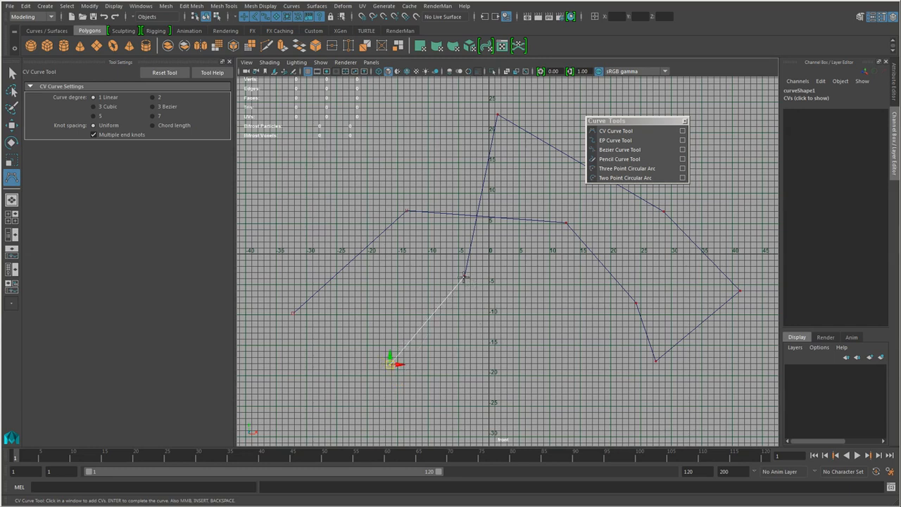
mouse_move(464, 277)
middle_mouse_down()
mouse_move(473, 280)
mouse_move(456, 271)
middle_mouse_up()
mouse_move(382, 362)
middle_mouse_down()
mouse_move(390, 372)
mouse_move(387, 353)
mouse_move(389, 362)
middle_mouse_up()
right_click_drag(490, 371, 418, 388, "alt")
middle_click_drag(418, 389, 378, 320, "alt")
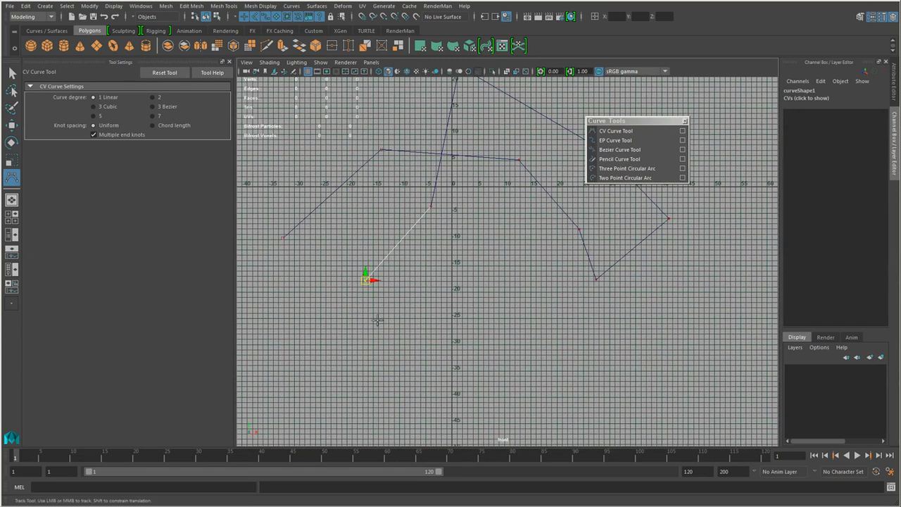
Step: Add three more CVs at about (-5, -33), (17, -30) and (7, -16), and complete the linear curve
left_click(426, 356)
left_click(541, 343)
left_click(488, 267)
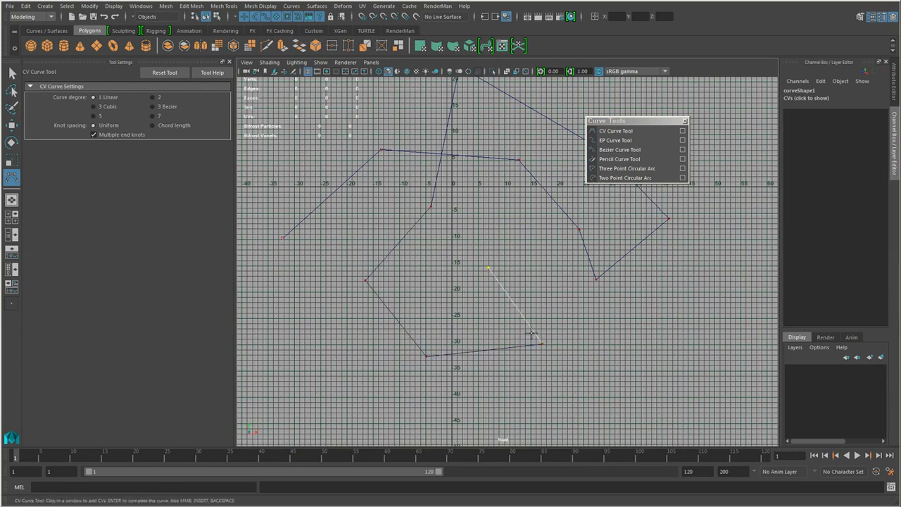
key("q")
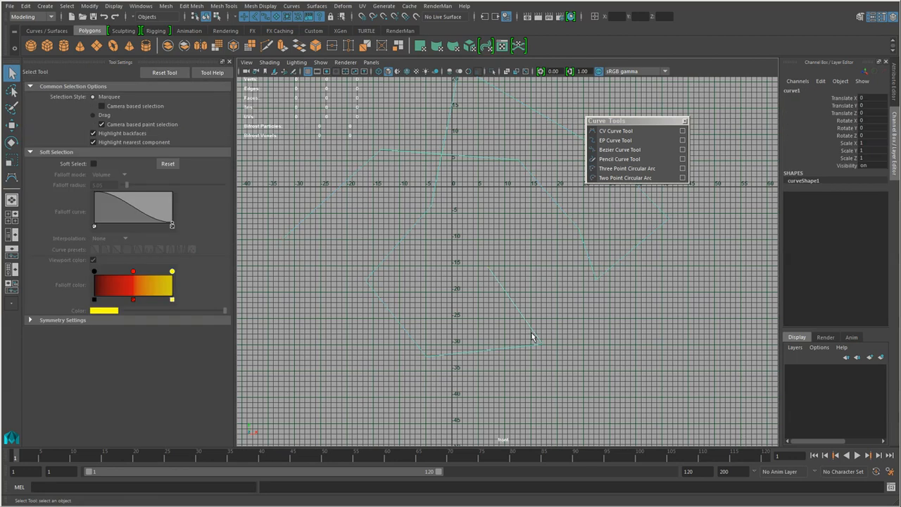
Step: Select the completed linear curve and delete it
right_click_drag(551, 293, 451, 255, "alt")
middle_click_drag(451, 255, 468, 303, "alt")
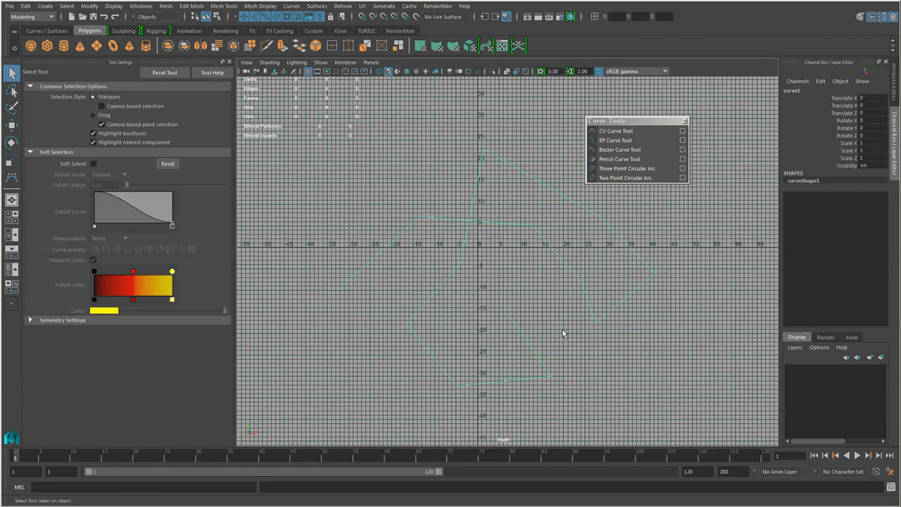
left_click(597, 274)
left_click(464, 381)
key("Delete")
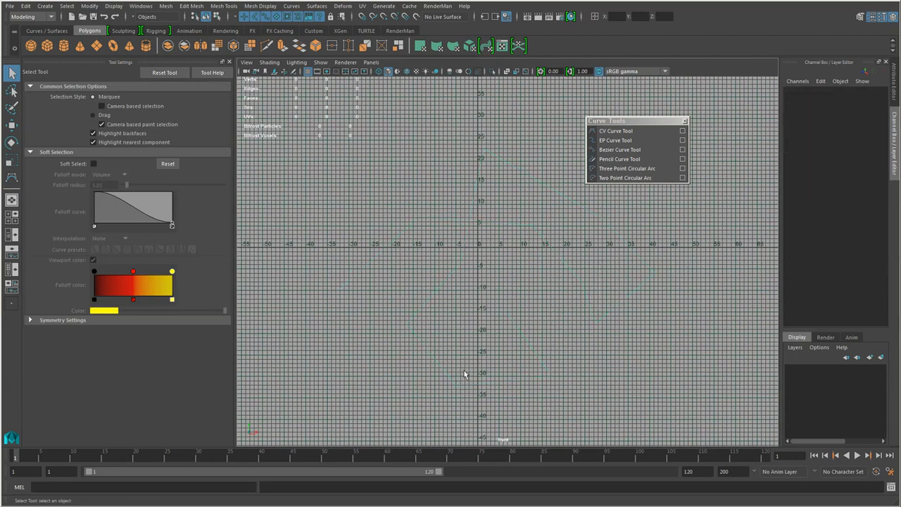
Step: Activate the CV Curve tool with degree 3 Cubic and place seven CVs in a wave from about (-38, -13) to (48, 2)
left_click(607, 131)
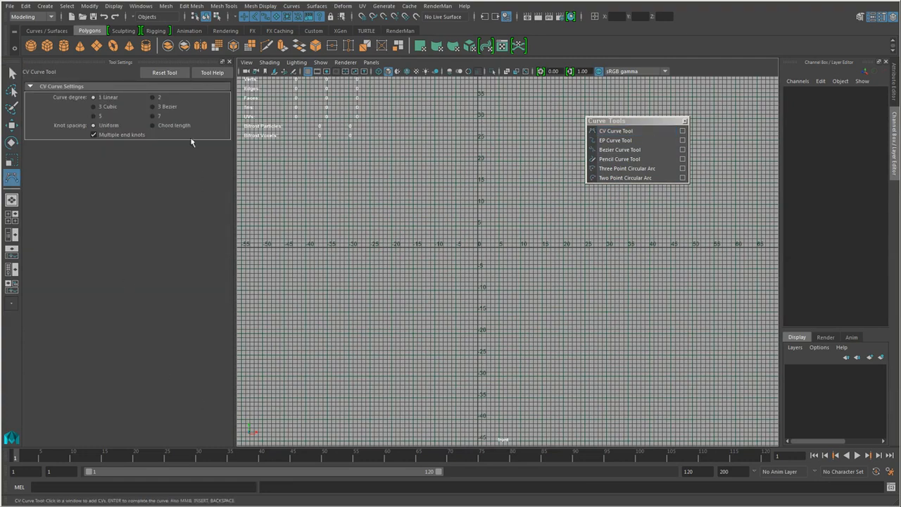
scroll(382, 352, "up", 2)
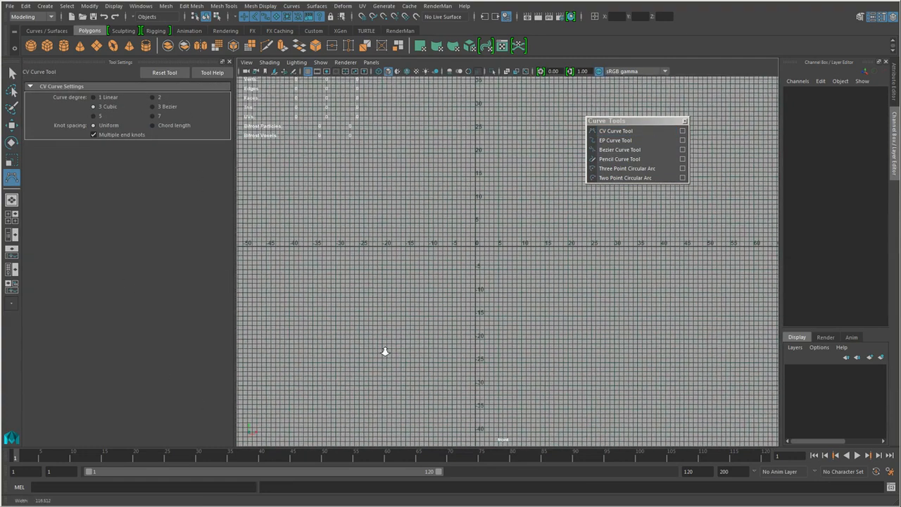
left_click(300, 302)
left_click(379, 208)
left_click(453, 234)
left_click(520, 322)
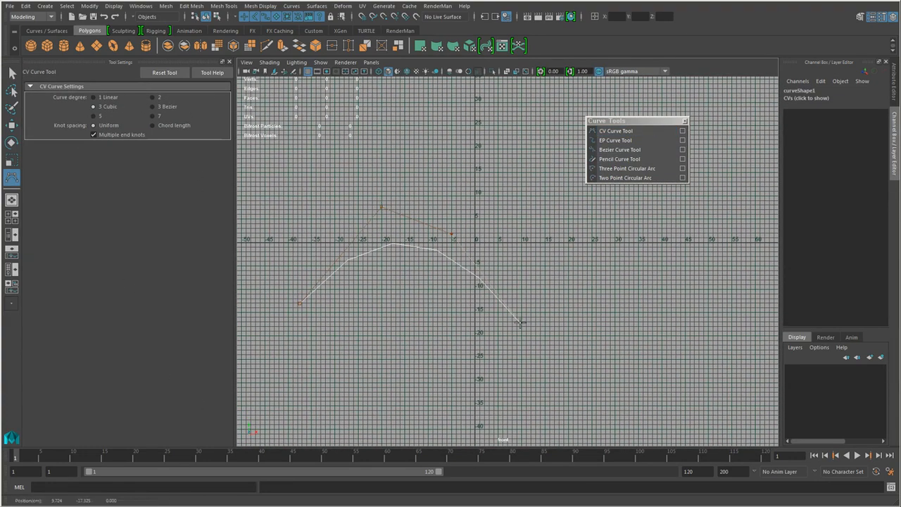
left_click(583, 333)
left_click(660, 285)
left_click(701, 232)
Step: Continue the cubic curve with six CVs, looping from about (57, -20) back to about (-35, -35)
middle_click_drag(610, 354, 457, 311, "alt")
left_click(589, 288)
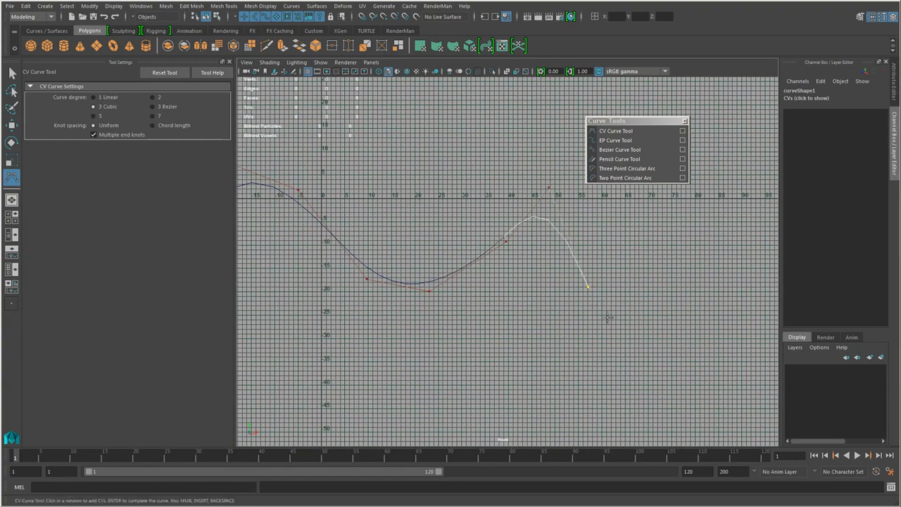
left_click(611, 339)
left_click(487, 371)
right_click_drag(478, 369, 339, 364, "alt")
middle_click_drag(339, 364, 437, 356, "alt")
left_click(459, 353)
left_click(397, 261)
left_click(338, 331)
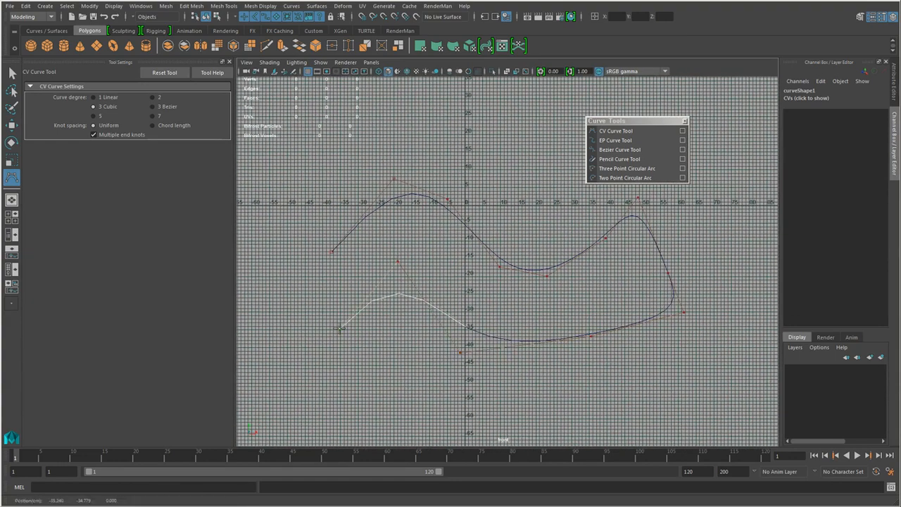
Step: Extend the cubic curve with four CVs from about (-37, -46) around to about (-60, -8)
left_click(333, 370)
middle_click_drag(333, 369, 380, 357, "alt")
left_click(328, 335)
left_click(285, 263)
left_click(296, 221)
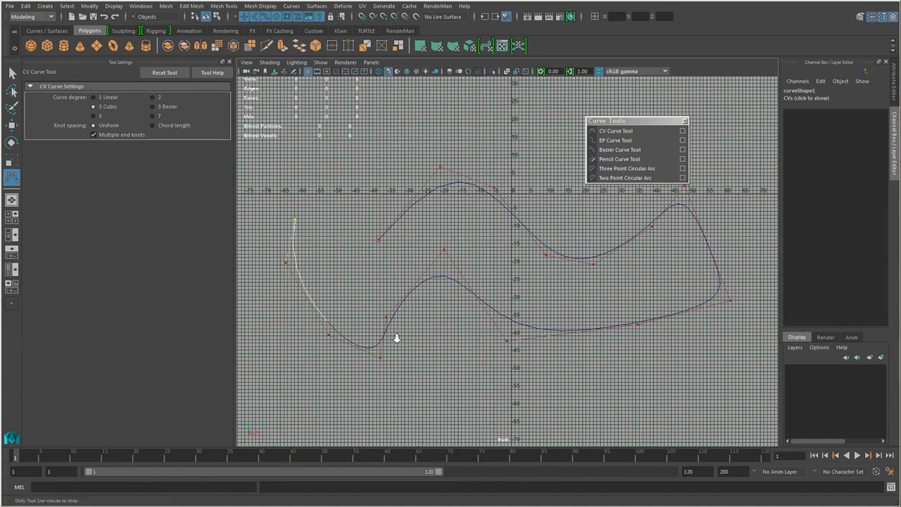
Step: Complete the cubic curve and delete it
right_click_drag(397, 338, 458, 364, "alt")
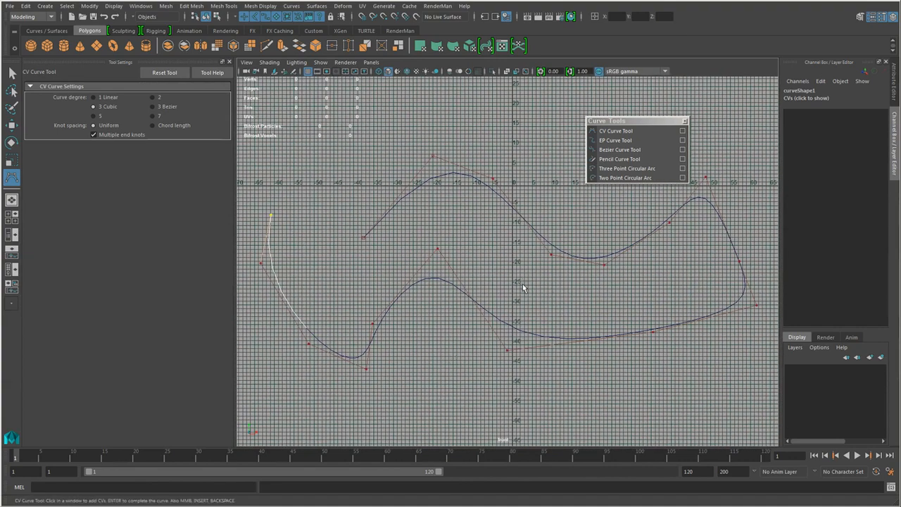
key("q")
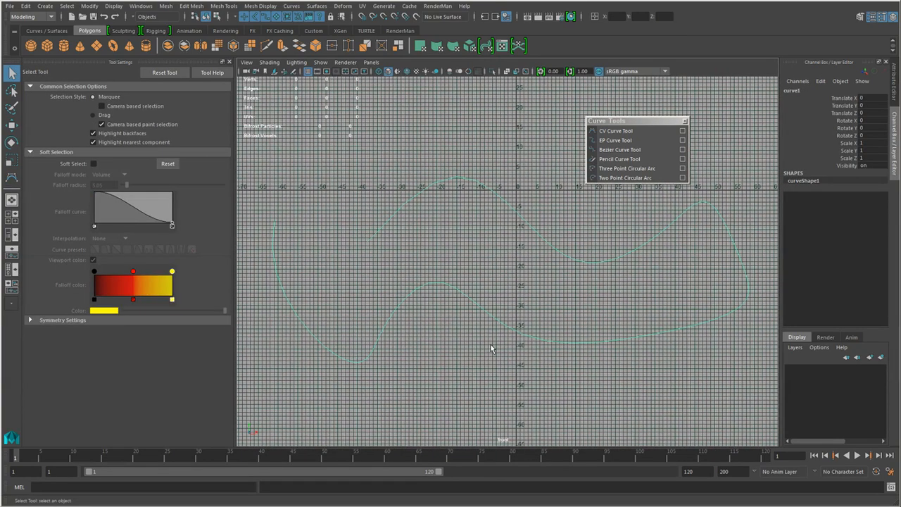
key("Delete")
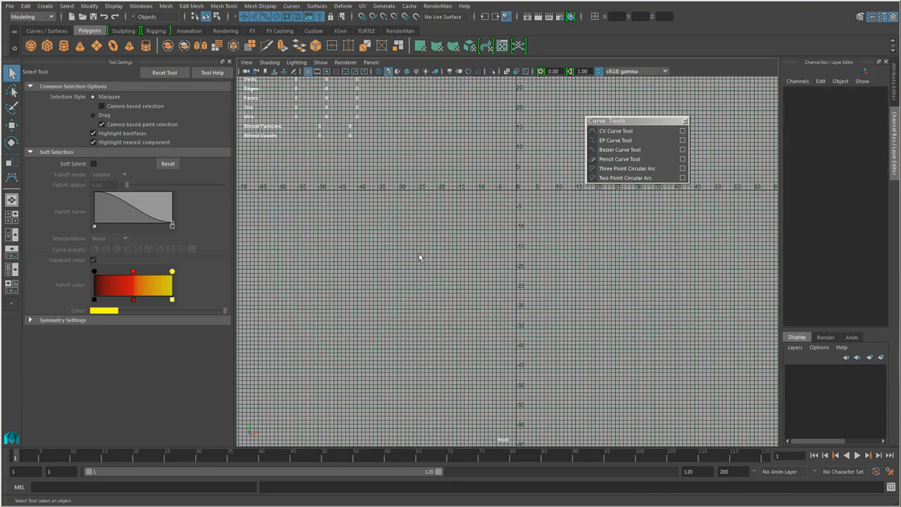
Step: Start a CV curve with degree 7 and place five CVs from about (-16, -6) to about (5, -9)
right_click_drag(421, 258, 619, 263, "alt")
middle_click_drag(619, 155, 563, 394, "alt")
right_click_drag(563, 394, 537, 332, "alt")
middle_click_drag(552, 213, 575, 213, "alt")
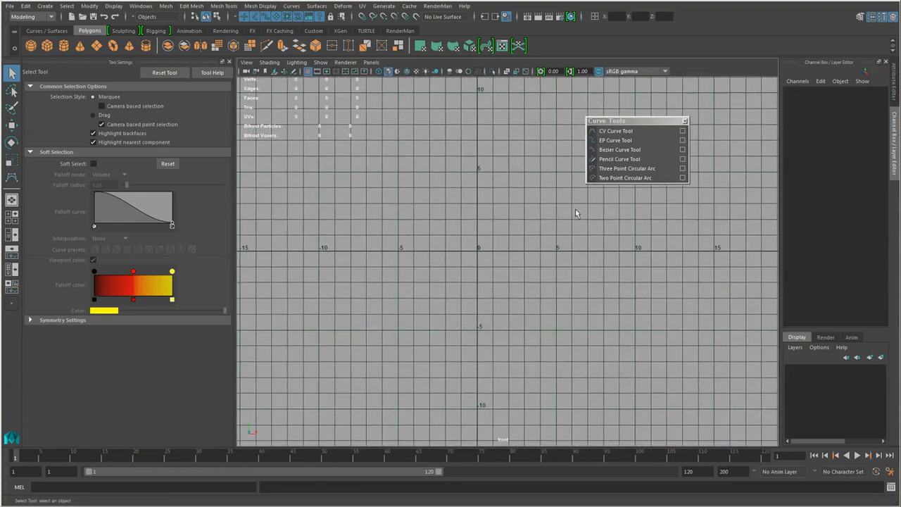
middle_click_drag(483, 269, 504, 291, "alt")
left_click(604, 132)
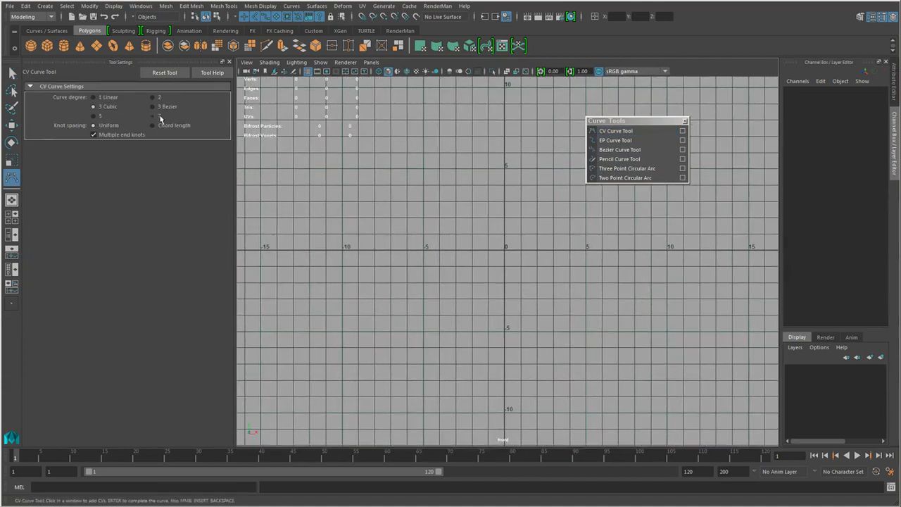
right_click_drag(479, 373, 446, 396, "alt")
middle_click_drag(447, 396, 451, 362, "alt")
left_click(304, 293)
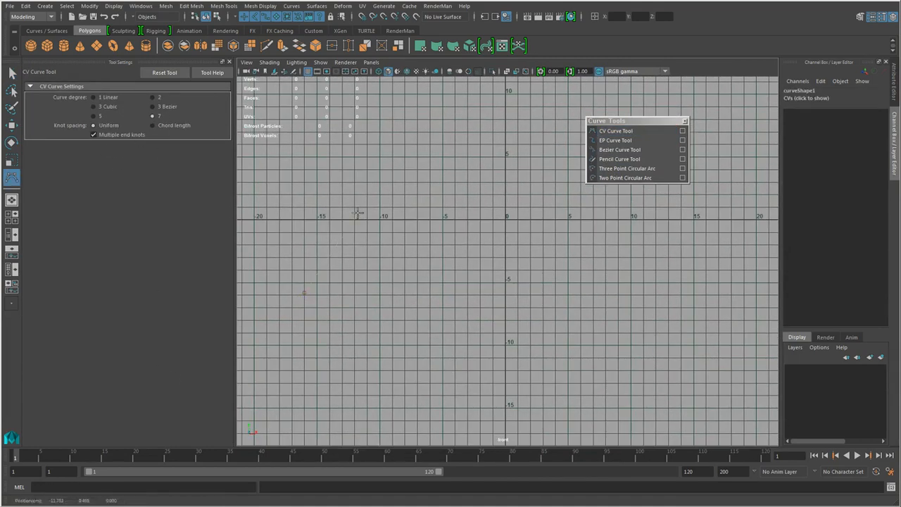
left_click(358, 212)
left_click(480, 228)
left_click(566, 275)
left_click(572, 332)
Step: Continue the degree 7 curve with six CVs from about (10, -17) around to about (18, -29)
right_click_drag(617, 365, 509, 376, "alt")
middle_click_drag(509, 376, 479, 326, "alt")
left_click(557, 321)
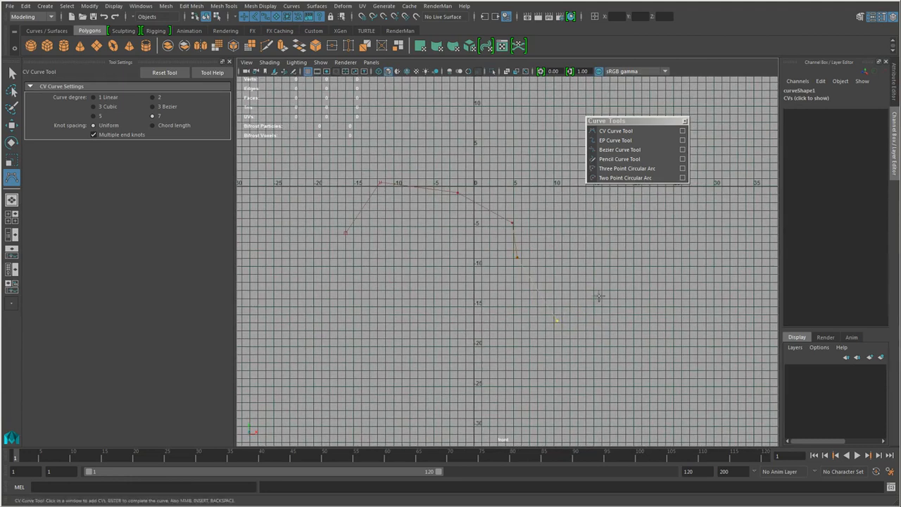
left_click(603, 294)
left_click(633, 273)
middle_click_drag(634, 273, 596, 257, "alt")
left_click(641, 311)
left_click(663, 359)
left_click(585, 405)
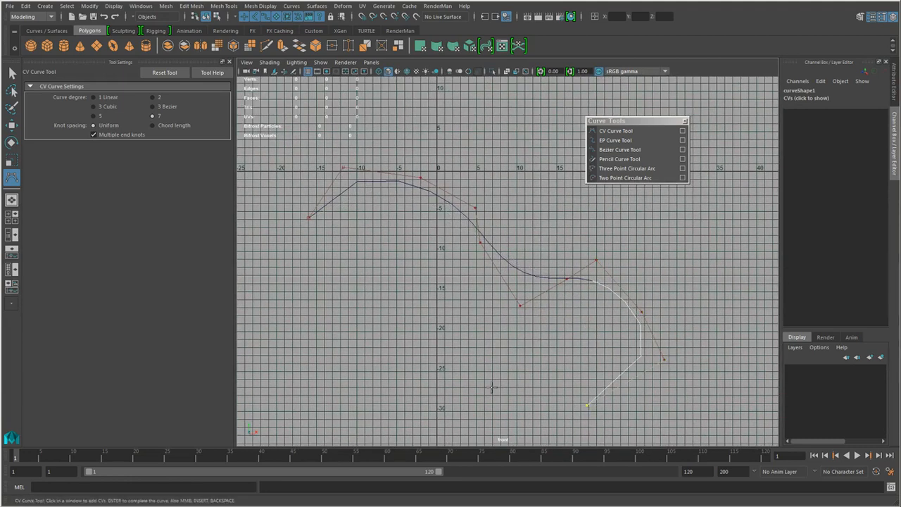
Step: Add eight more CVs to the degree 7 curve, running from about (6, -27) around to about (-14, -12)
left_click(489, 387)
left_click(434, 326)
left_click(392, 317)
left_click(373, 374)
left_click(315, 402)
left_click(268, 333)
left_click(279, 288)
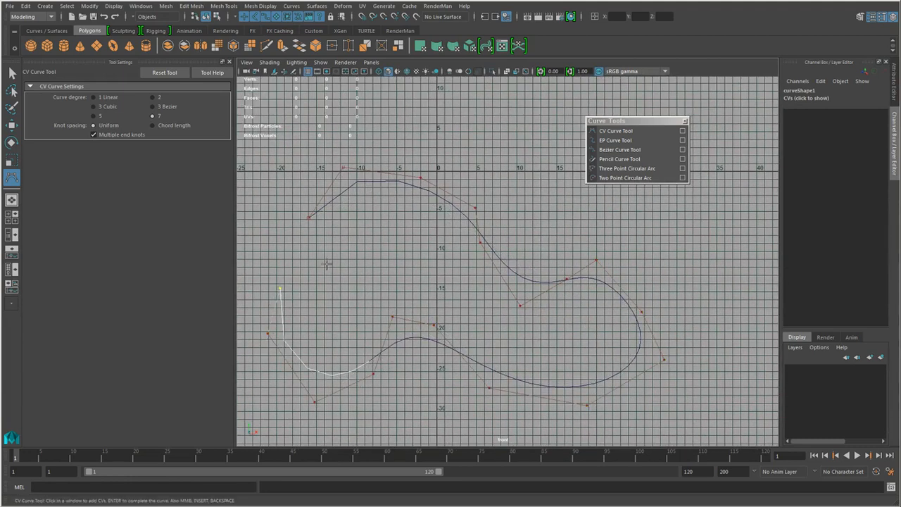
left_click(328, 264)
Step: Complete the degree 7 curve and delete it
right_click_drag(363, 331, 393, 296, "alt")
middle_click_drag(393, 296, 434, 289, "alt")
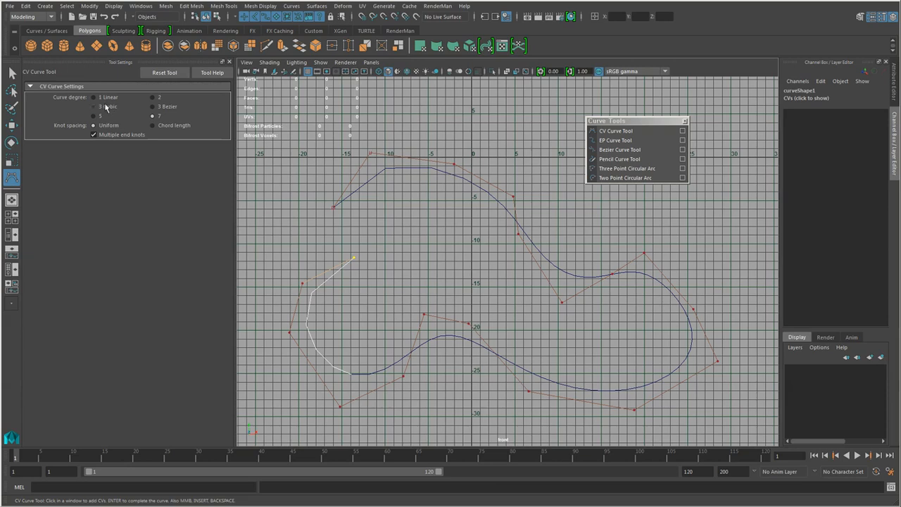
middle_click_drag(496, 303, 512, 314, "alt")
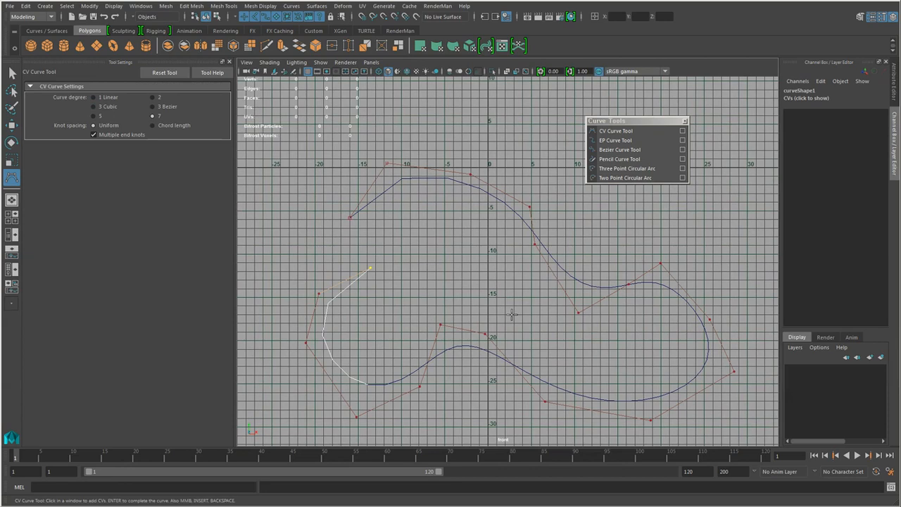
key("q")
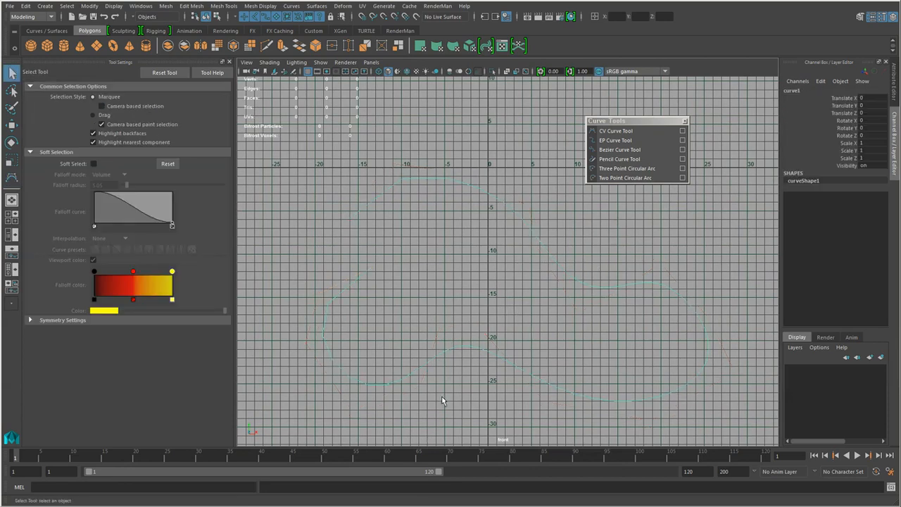
left_click(442, 400)
Step: Activate the CV Curve tool again near the origin and look over the snapping modes, including snap to points
left_click(615, 133)
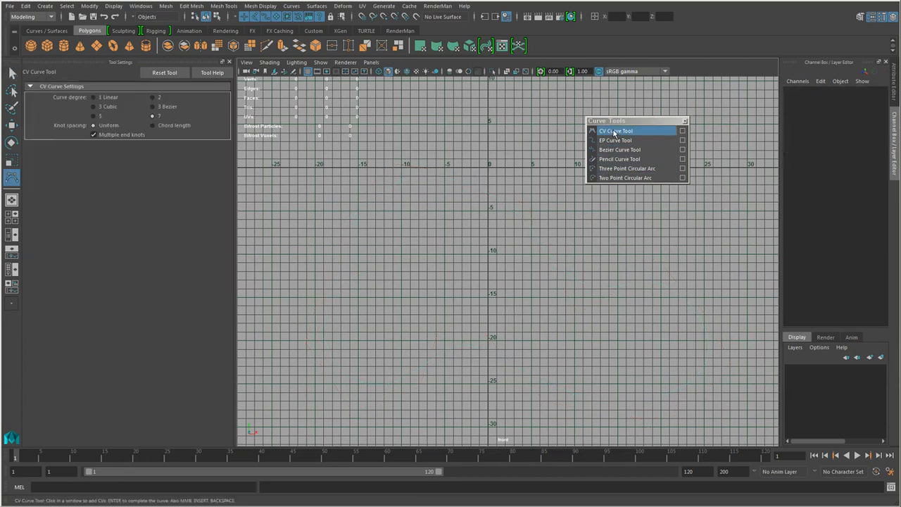
right_click_drag(398, 283, 536, 290, "alt")
middle_click_drag(535, 290, 547, 316, "alt")
right_click_drag(495, 320, 501, 378, "alt")
middle_click_drag(501, 378, 505, 392, "alt")
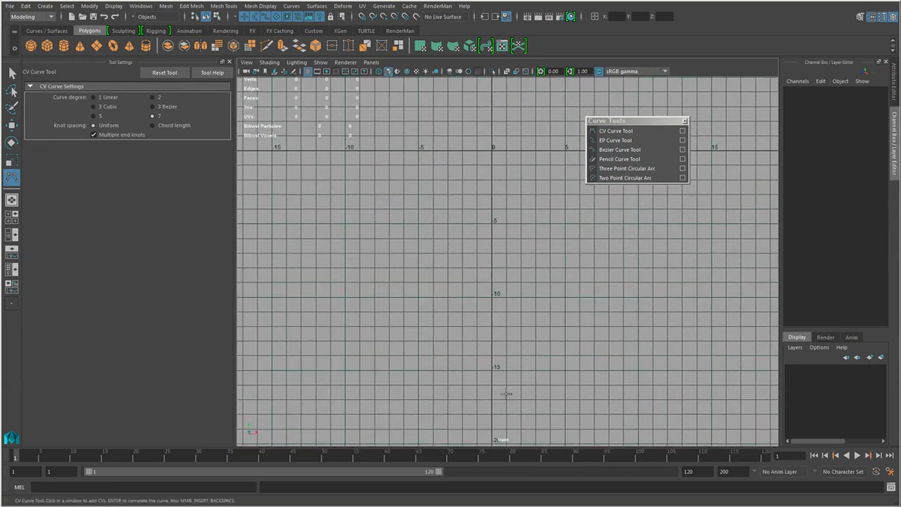
middle_click_drag(464, 201, 430, 324, "alt")
middle_click_drag(451, 256, 456, 292, "alt")
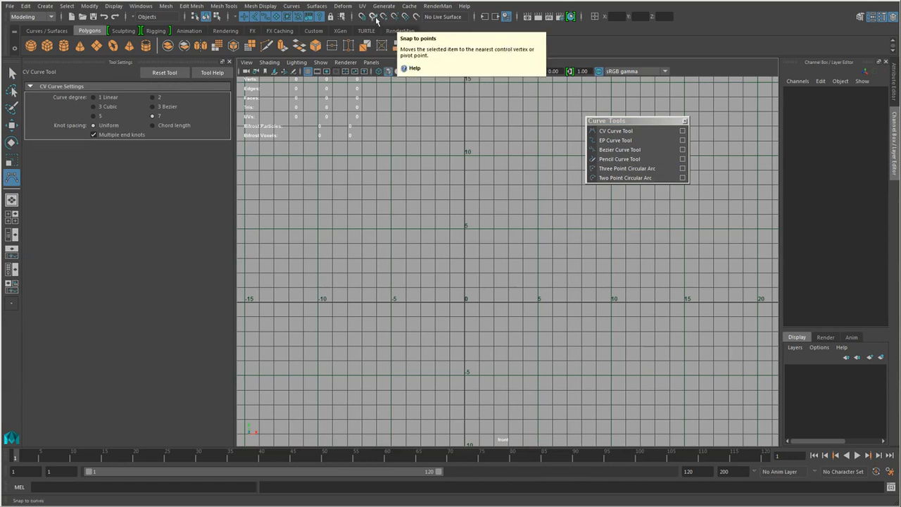
right_click_drag(421, 239, 429, 242, "alt")
middle_click_drag(429, 243, 412, 223, "alt")
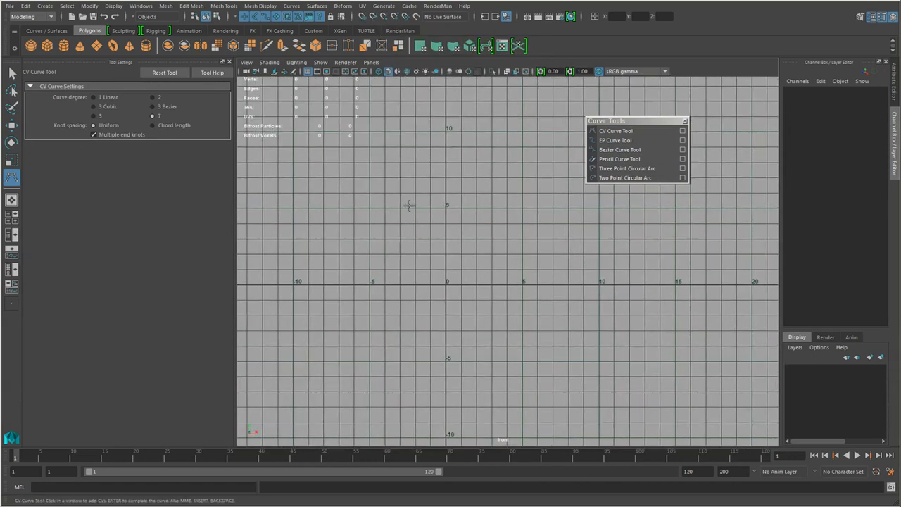
Step: Try the temporary grid, curve and point snapping modes in turn
key("x")
key("c")
key("v")
key("x")
key("x")
key("v")
middle_click_drag(486, 336, 521, 327, "alt")
right_click_drag(521, 327, 545, 357, "alt")
Step: Set the curve degree to 1 Linear and place grid-snapped CVs at (-4, 5), (2, 5), (2, 3), (4, 2), (4, 1) and (7, 1)
left_click(110, 98)
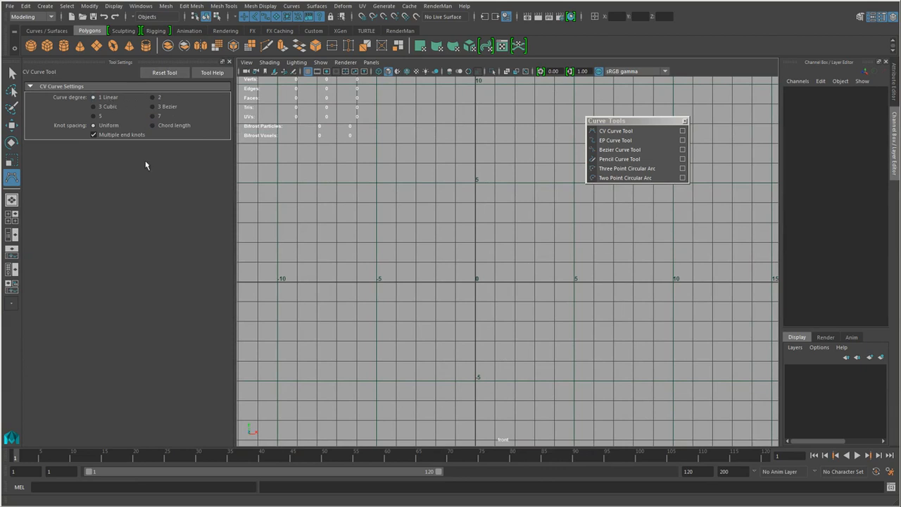
middle_click_drag(394, 333, 393, 354, "alt")
right_click_drag(393, 354, 563, 346, "alt")
middle_click_drag(480, 325, 460, 305, "alt")
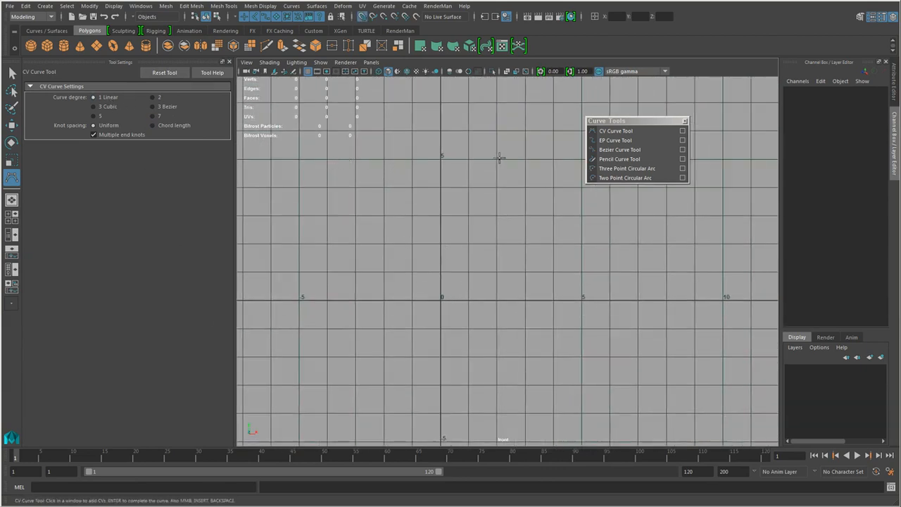
left_click(327, 157)
left_click(497, 159)
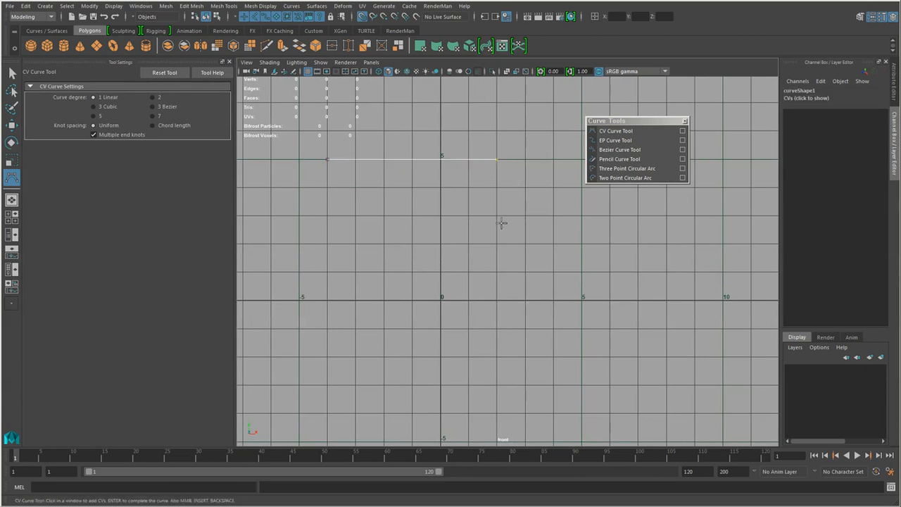
left_click(496, 215)
left_click(553, 244)
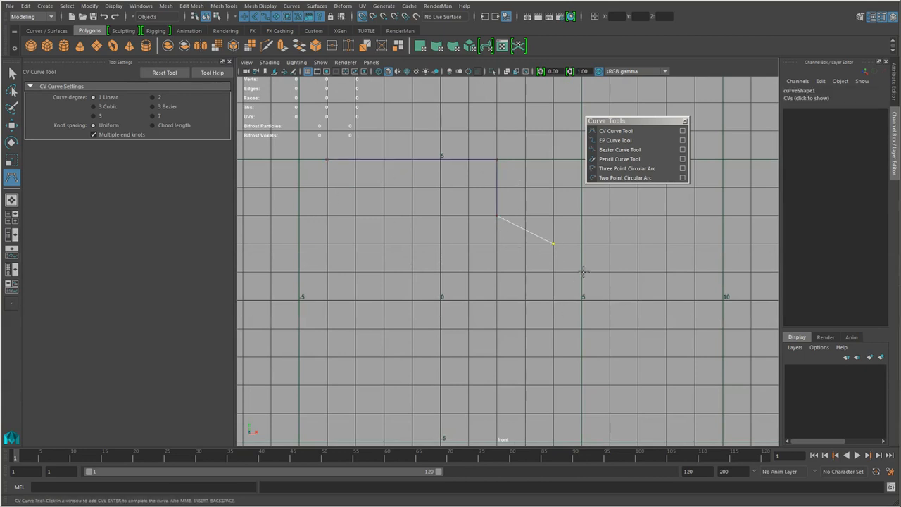
left_click(554, 272)
left_click(637, 272)
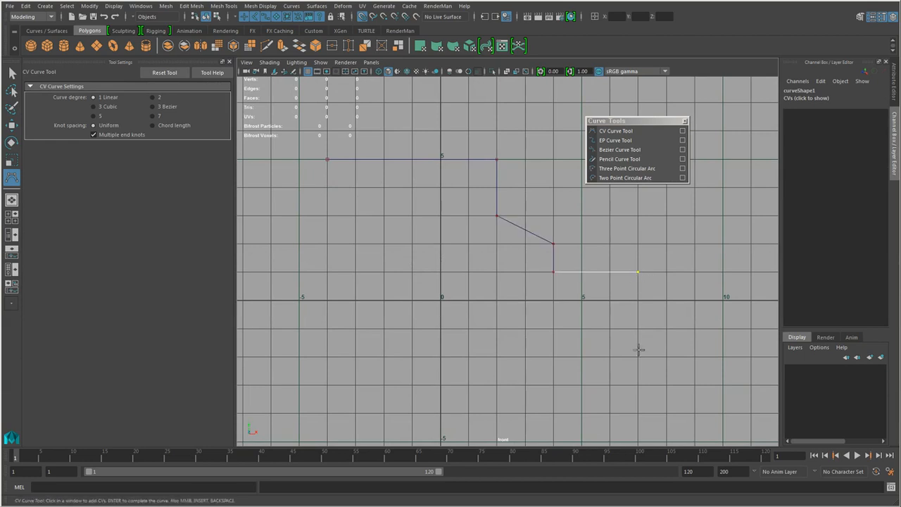
Step: Continue the grid-snapped linear curve with CVs at (7, -2), (3, -2), (2, -3), (-3, -3) and (-5, -2)
left_click(638, 353)
left_click(525, 357)
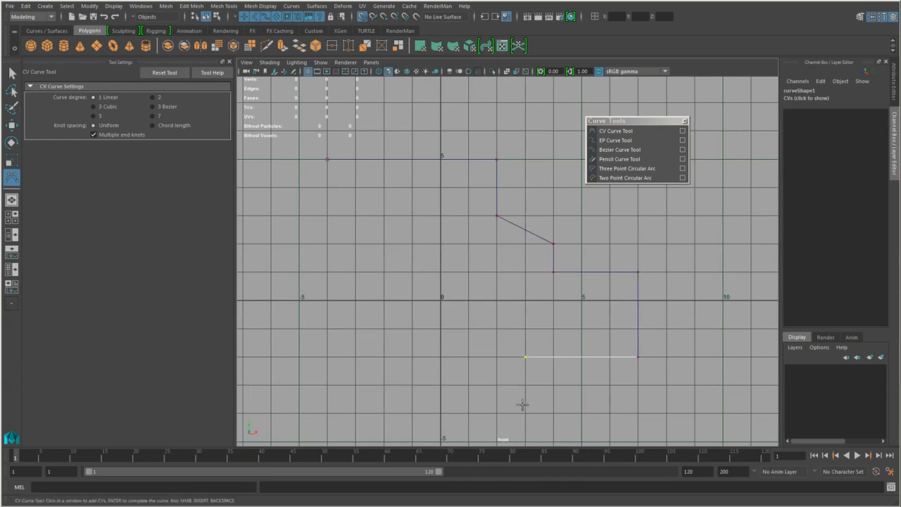
left_click(498, 386)
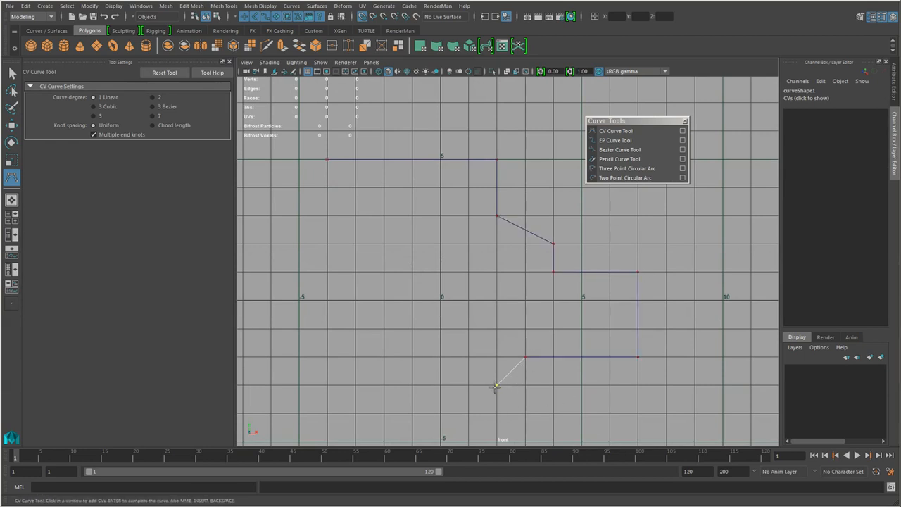
left_click(356, 385)
left_click(299, 357)
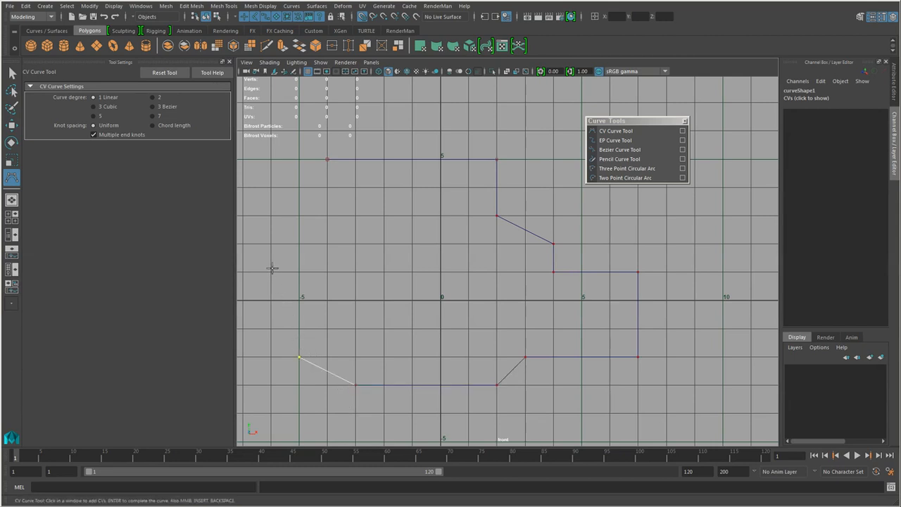
Step: Add snapped CVs at (-5, 1), (-6, 1), (-6, 2), (-5, 2), (-5, 4) and (-4, 4), end on the start point, and complete the curve
left_click(299, 272)
left_click(271, 272)
left_click(271, 244)
left_click(300, 244)
left_click(299, 188)
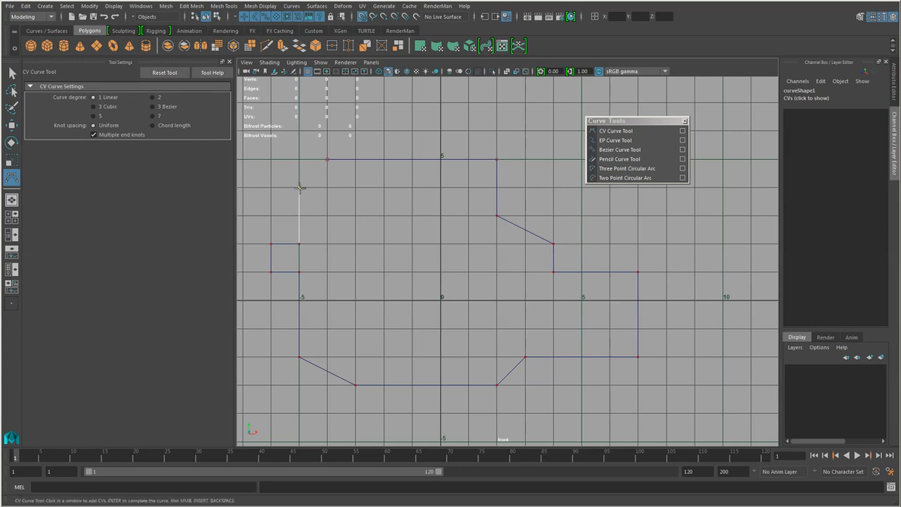
left_click(327, 188)
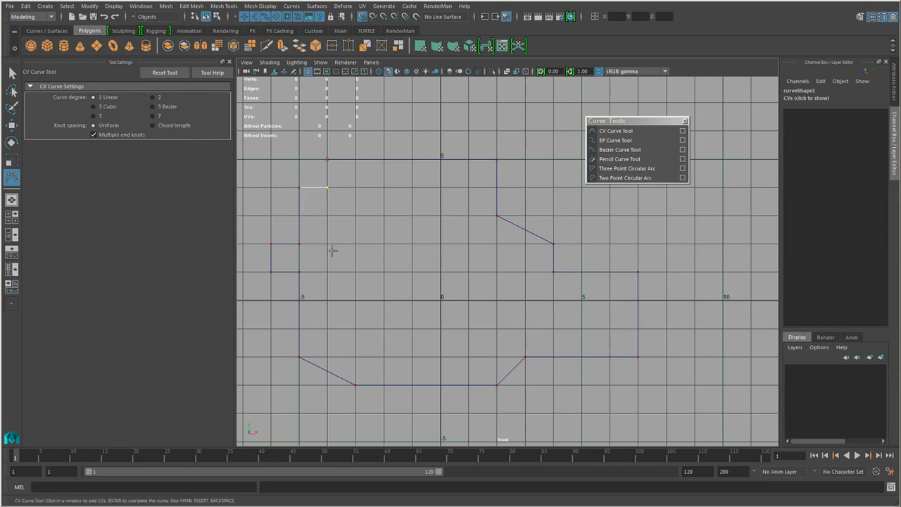
left_click(327, 159)
key("q")
Step: Hide the viewport grid and deselect the finished linear outline
scroll(493, 330, "down", 3)
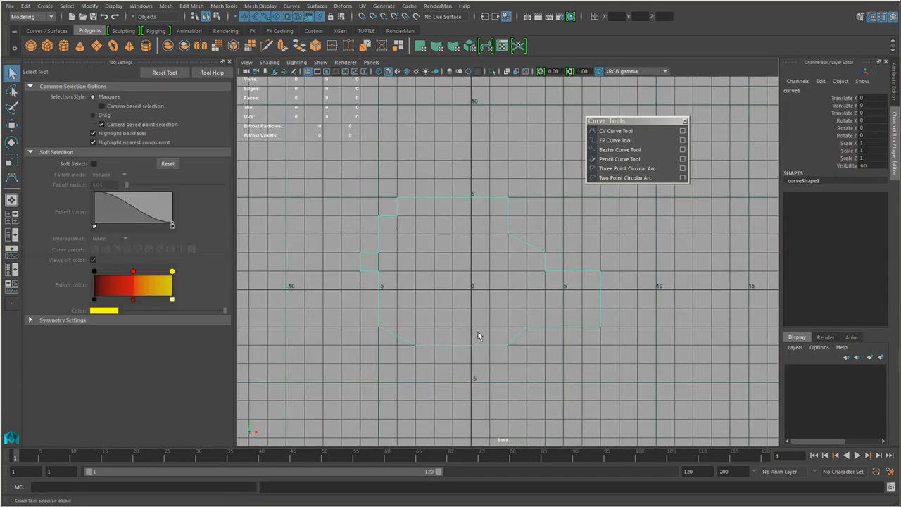
left_click(589, 400)
left_click_drag(589, 398, 570, 284)
scroll(558, 364, "up", 2)
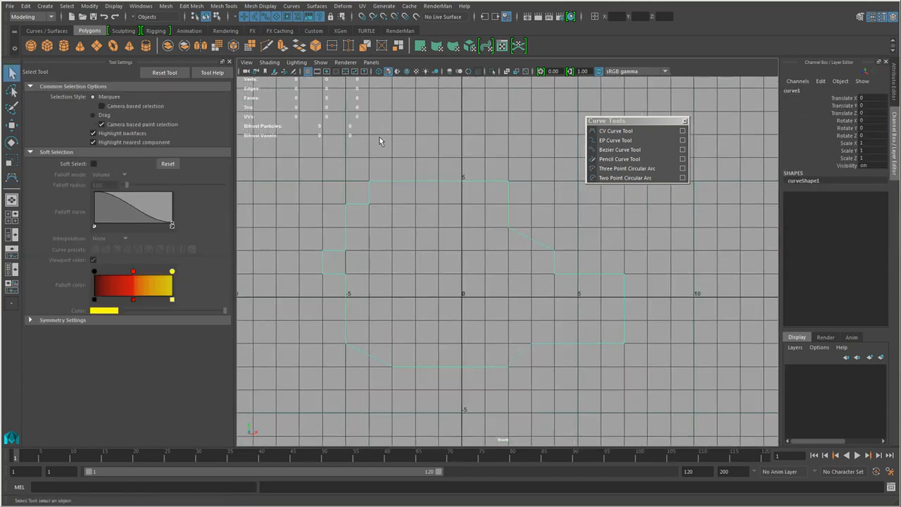
left_click(308, 71)
left_click(328, 124)
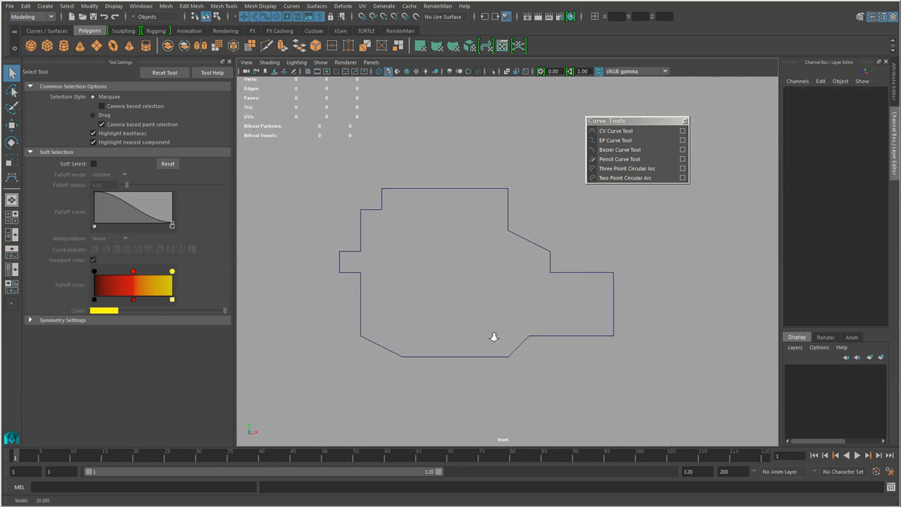
Step: Delete the linear outline curve and show the viewport grid again
left_click(476, 188)
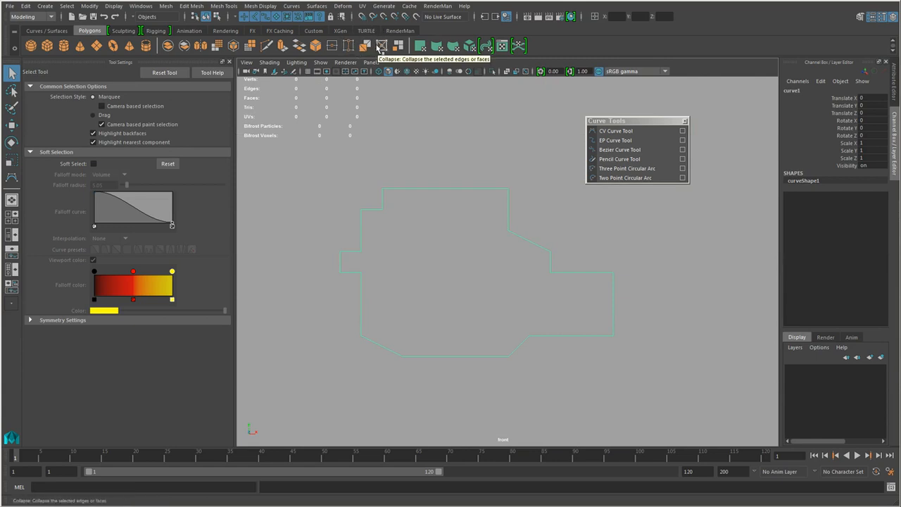
scroll(510, 301, "up", 2)
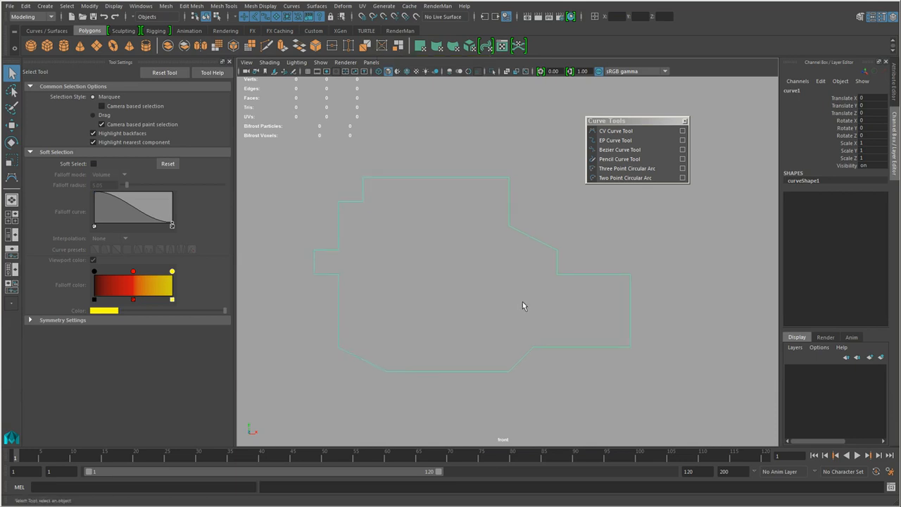
key("Delete")
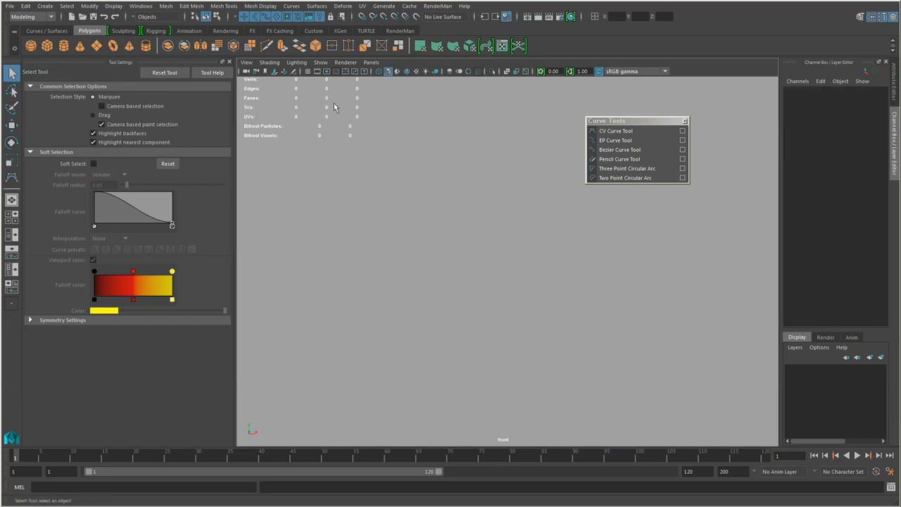
left_click(308, 72)
scroll(408, 319, "up", 3)
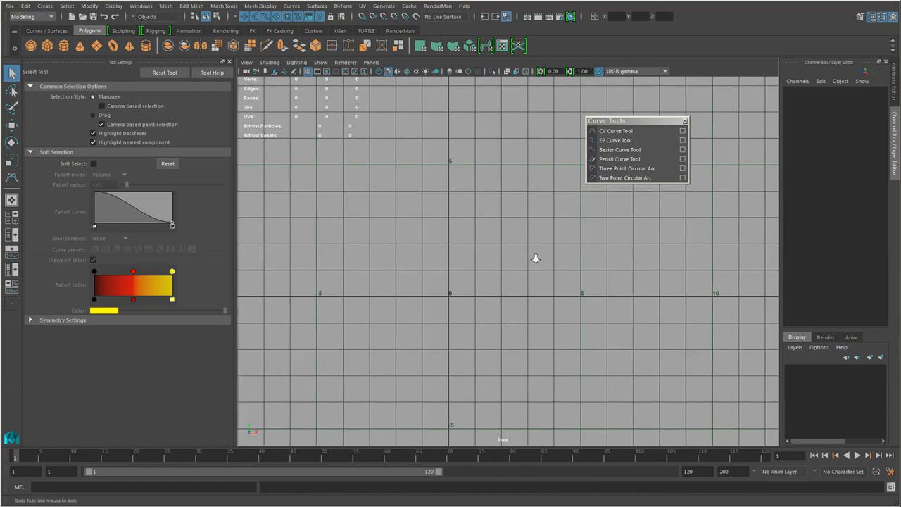
scroll(535, 258, "down", 1)
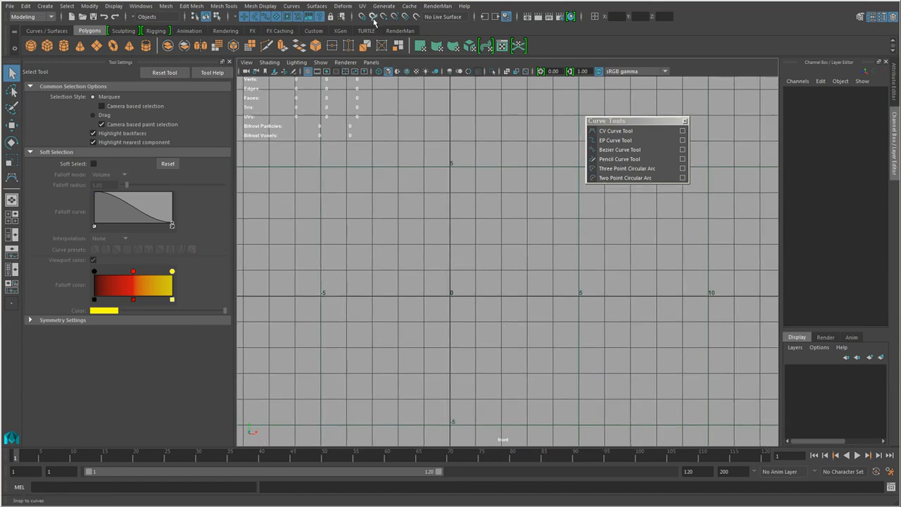
scroll(511, 345, "down", 1)
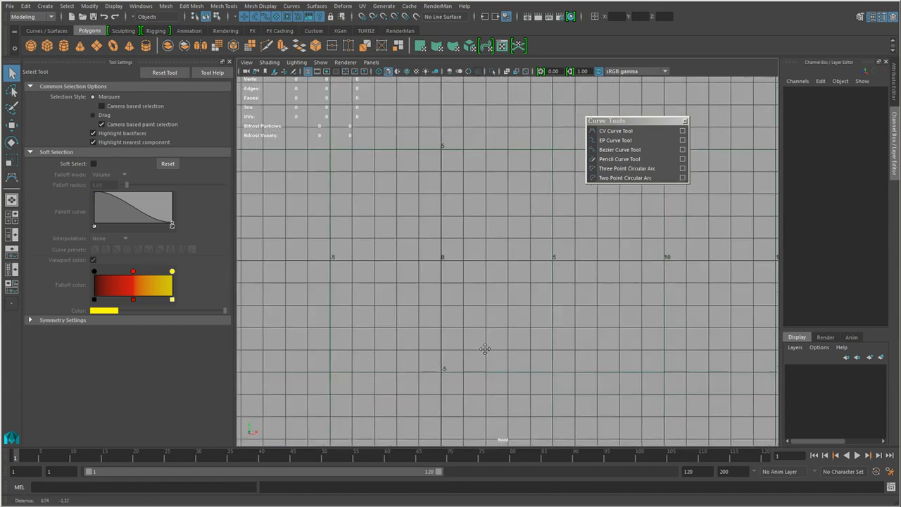
Step: Start a 3 Cubic CV curve with CVs at about (-15, -7), (-9, 2), (4, 2.5) and (13, -7)
left_click(601, 131)
scroll(513, 313, "down", 1)
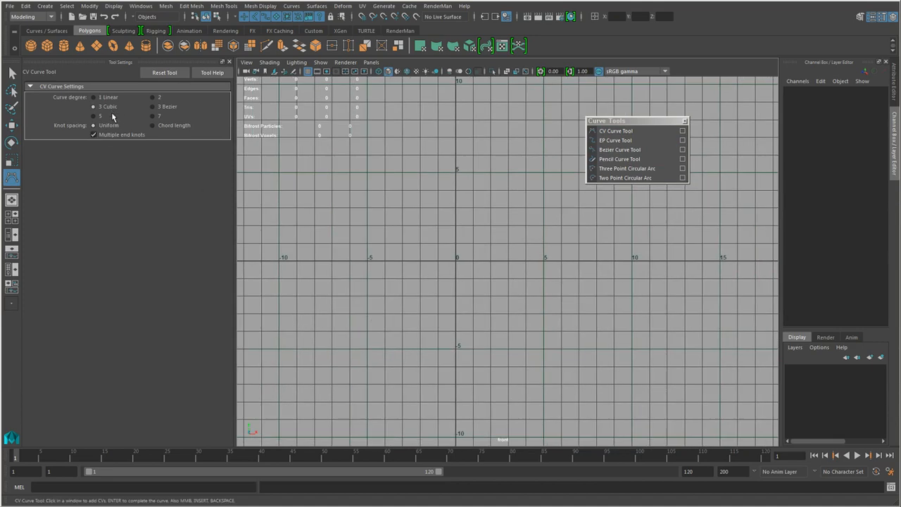
scroll(364, 338, "down", 3)
middle_click_drag(364, 338, 332, 302, "alt")
middle_click_drag(320, 341, 326, 302, "alt")
scroll(328, 302, "down", 1)
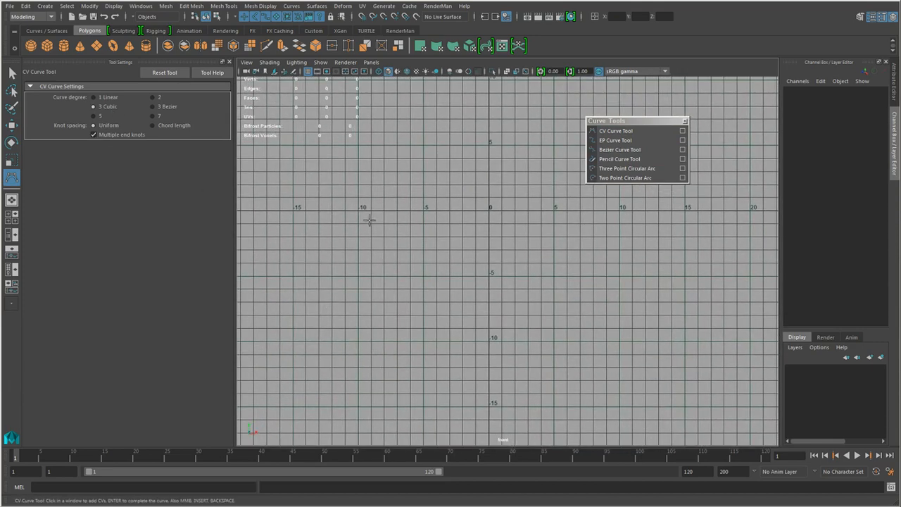
left_click(297, 300)
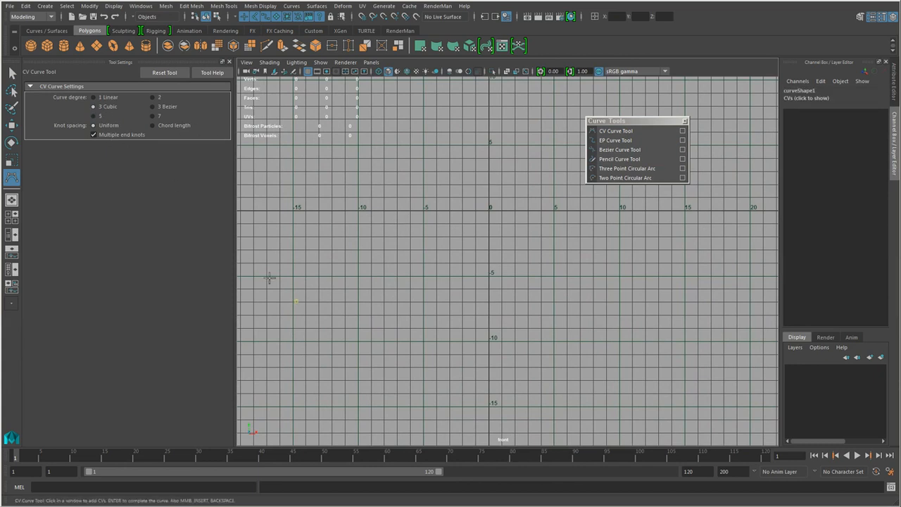
left_click(368, 186)
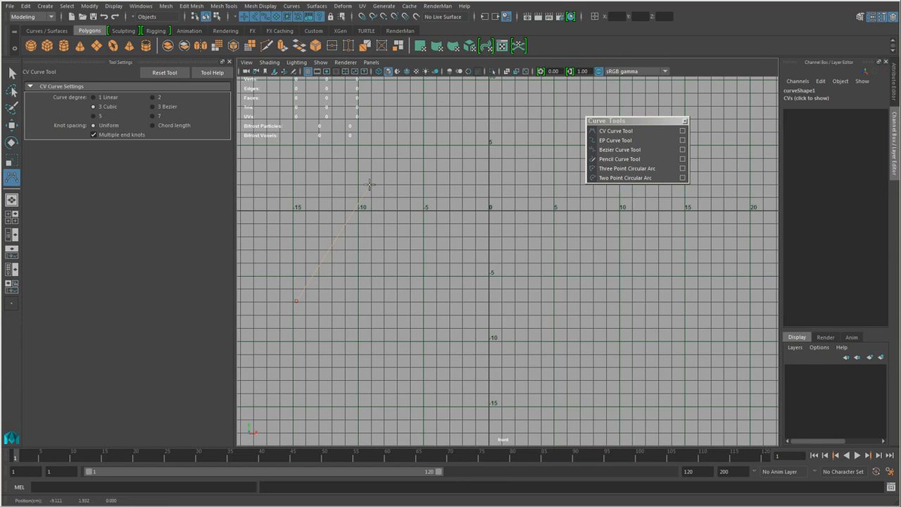
left_click(542, 178)
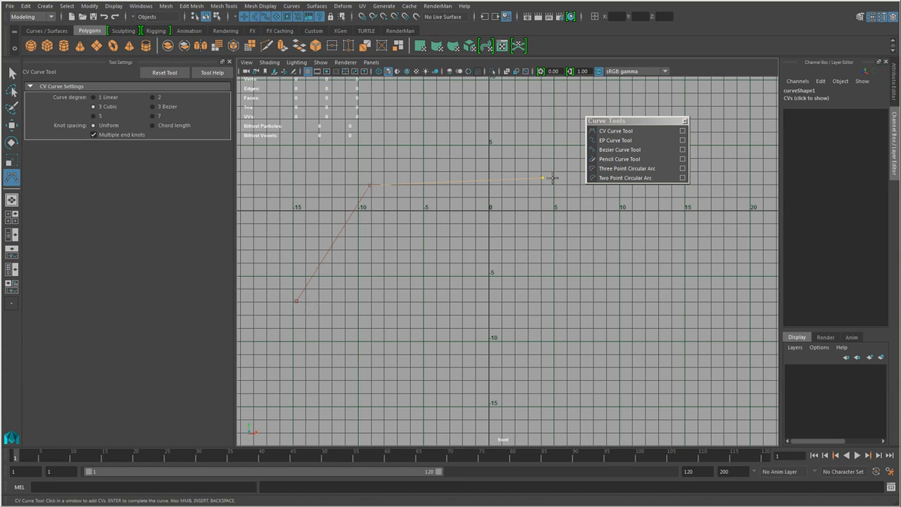
left_click(662, 299)
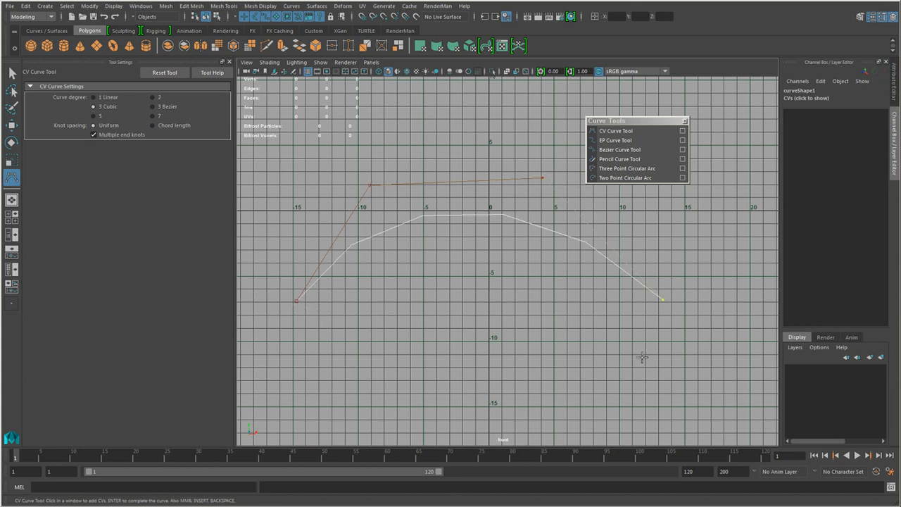
Step: Extend the cubic curve with CVs at about (28.5, -9.5) and (48.5, -4), then complete and deselect it
right_click_drag(605, 343, 364, 315, "alt")
middle_click_drag(579, 389, 469, 350, "alt")
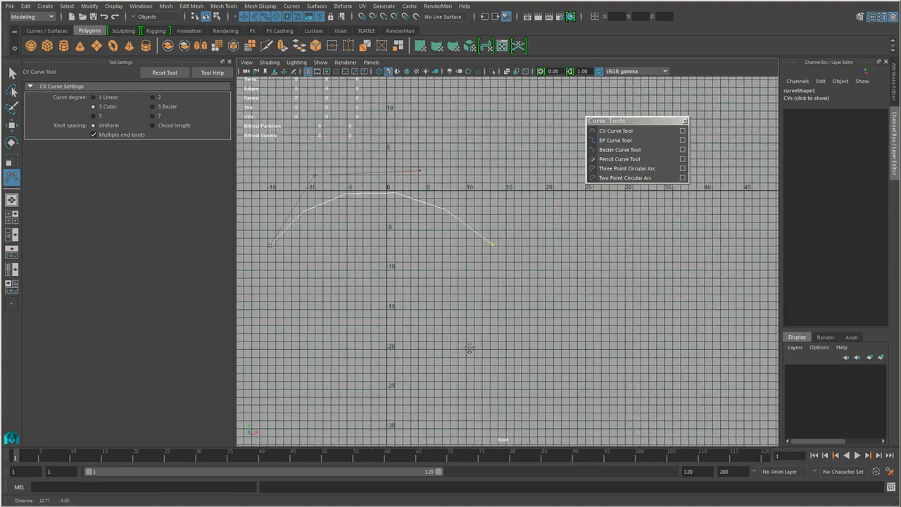
right_click_drag(469, 350, 396, 322, "alt")
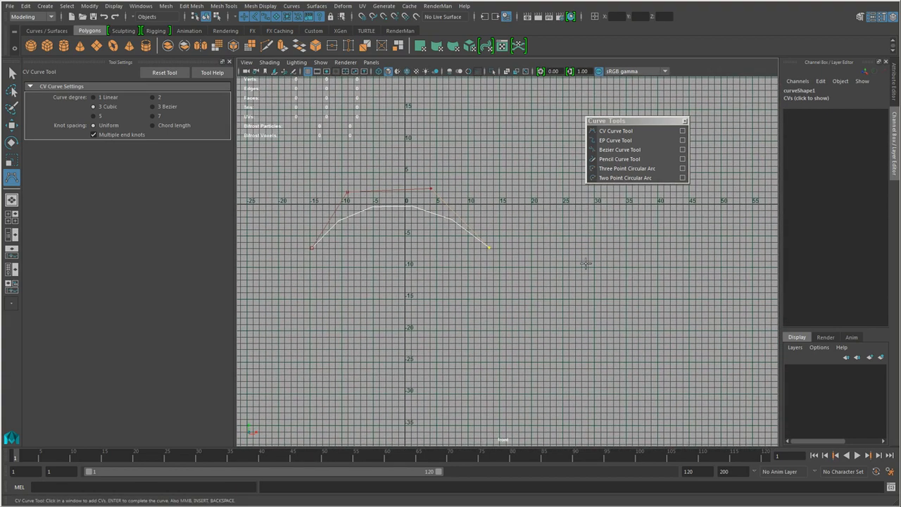
left_click(587, 263)
right_click_drag(606, 293, 627, 321, "alt")
middle_click_drag(626, 321, 582, 342, "alt")
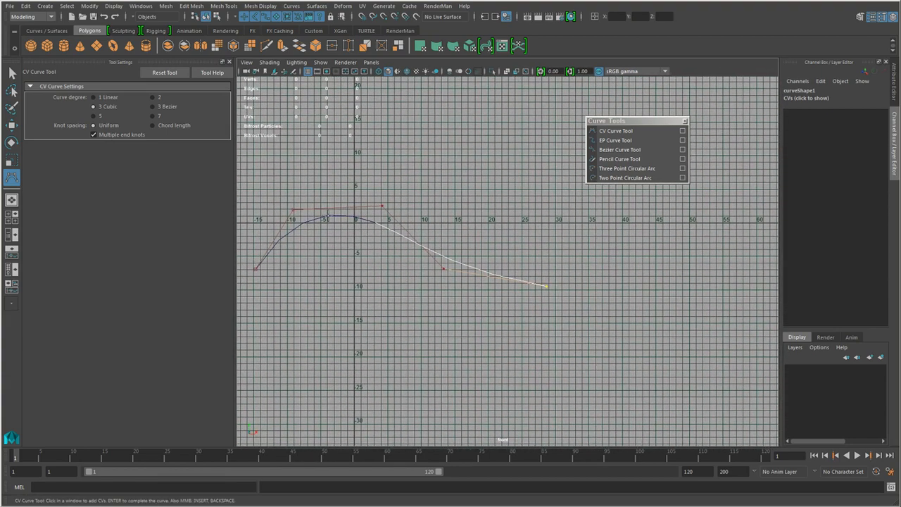
left_click(681, 250)
right_click_drag(651, 310, 501, 320, "alt")
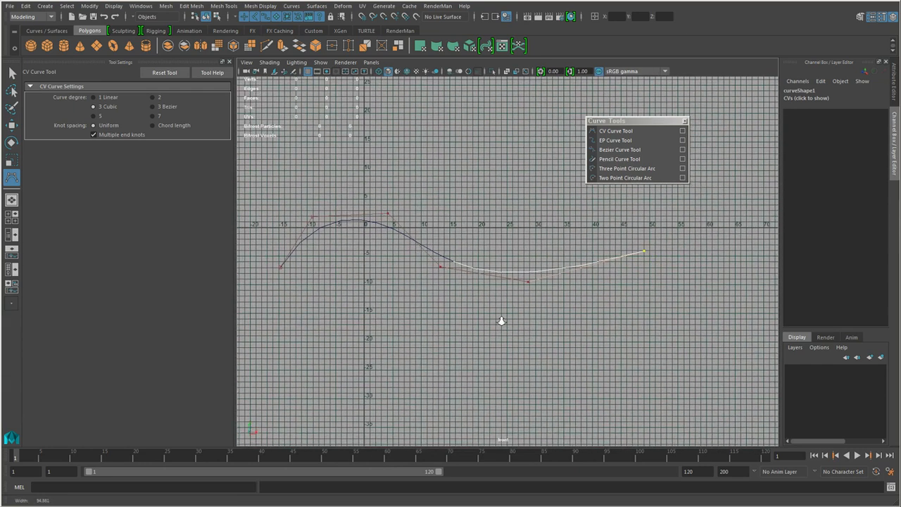
middle_click_drag(501, 320, 523, 321, "alt")
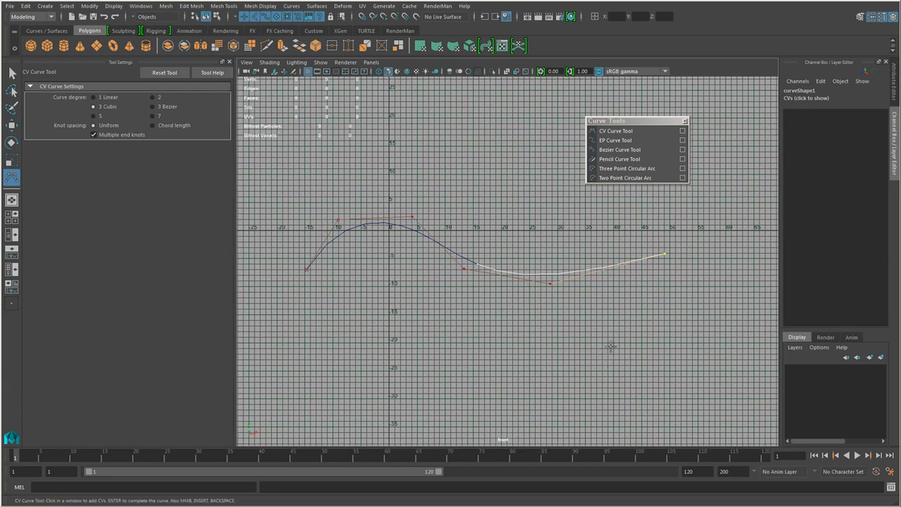
key("q")
right_click_drag(476, 350, 599, 342, "alt")
middle_click_drag(599, 342, 622, 328, "alt")
left_click(528, 312)
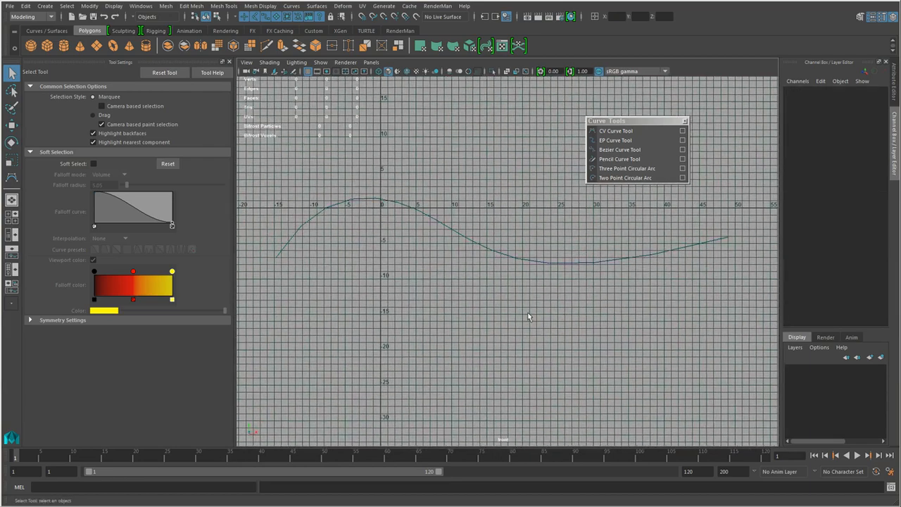
Step: Select the cubic curve and switch it to control vertex mode
middle_click_drag(472, 289, 506, 302, "alt")
right_click_drag(507, 302, 510, 310, "alt")
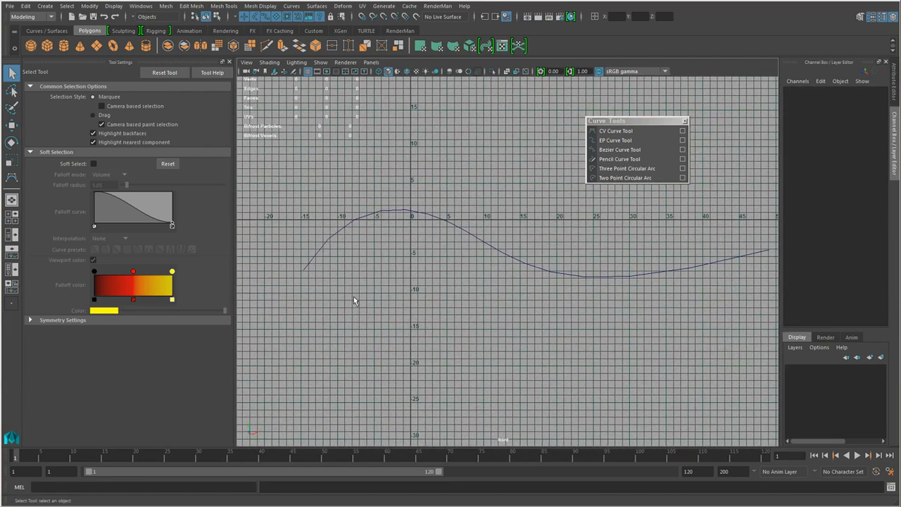
left_click(415, 210)
right_click_drag(377, 295, 399, 300, "alt")
middle_click_drag(428, 302, 572, 304, "alt")
right_click_drag(271, 304, 373, 311, "alt")
middle_click_drag(314, 322, 359, 328, "alt")
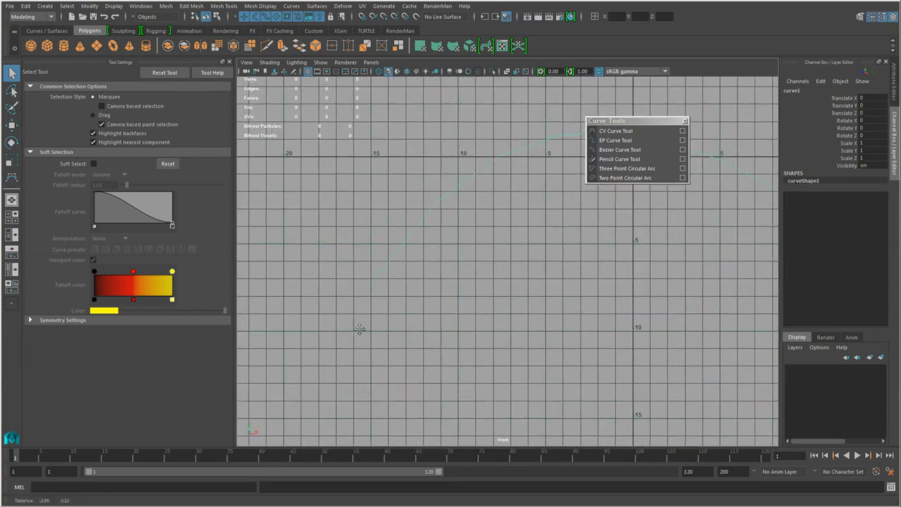
right_click_drag(360, 329, 387, 280, "alt")
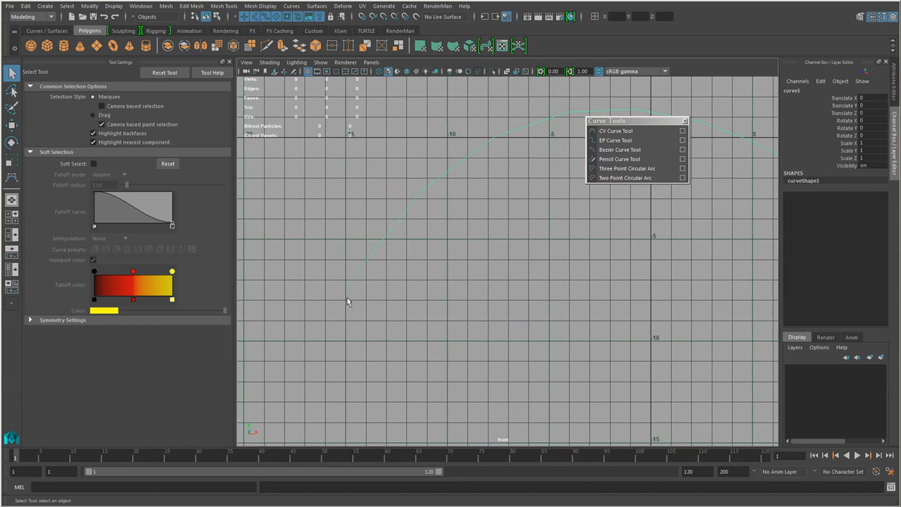
right_click_drag(406, 214, 271, 214)
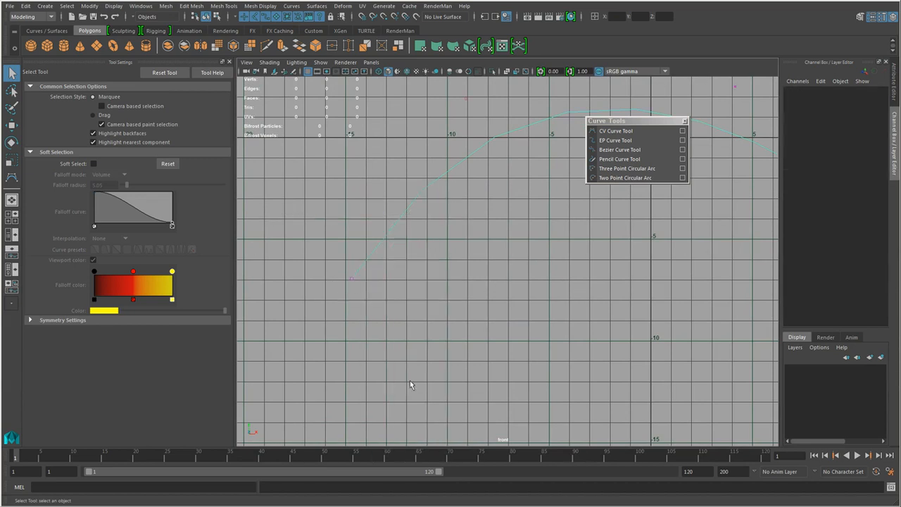
Step: Select the CV at the curve's start point to inspect the span it influences
middle_click_drag(339, 336, 346, 341, "alt")
right_click_drag(346, 341, 435, 381, "alt")
middle_click_drag(282, 327, 377, 316, "alt")
right_click_drag(377, 316, 481, 365, "alt")
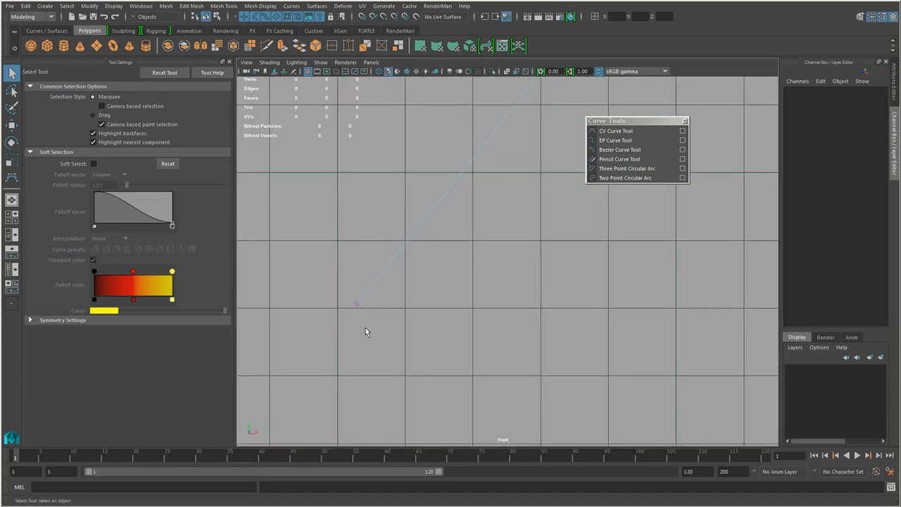
left_click(357, 303)
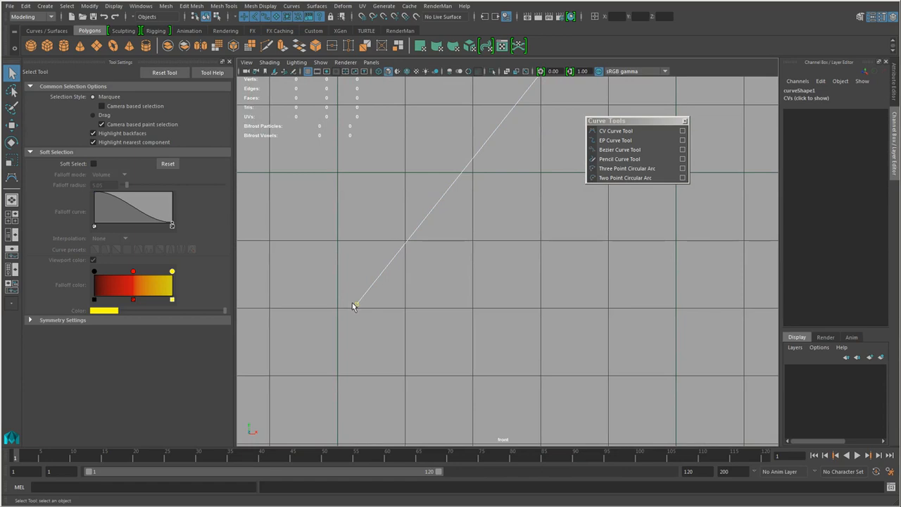
Step: Select the third CV, near (4, 2.5), and examine how far its influence runs along the curve
right_click_drag(335, 310, 456, 287, "alt")
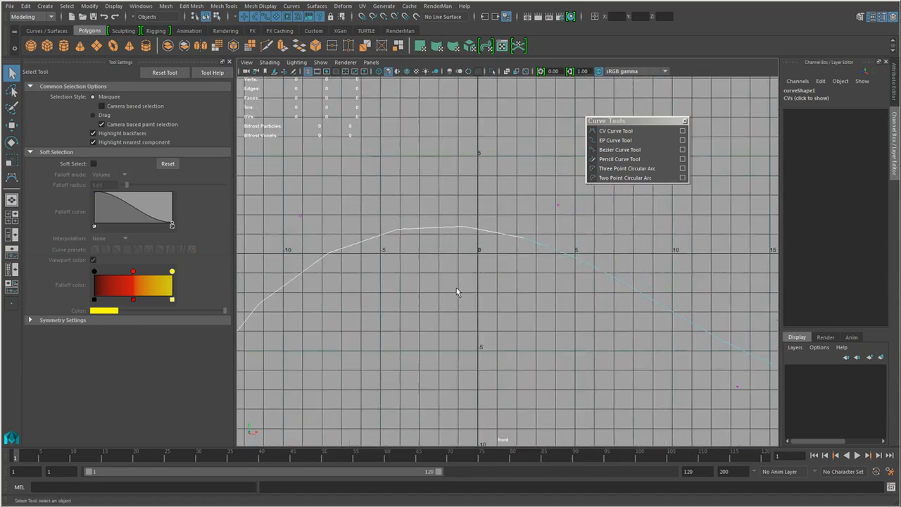
left_click_drag(537, 195, 576, 222)
middle_click_drag(557, 345, 376, 308, "alt")
middle_click_drag(575, 314, 472, 241, "alt")
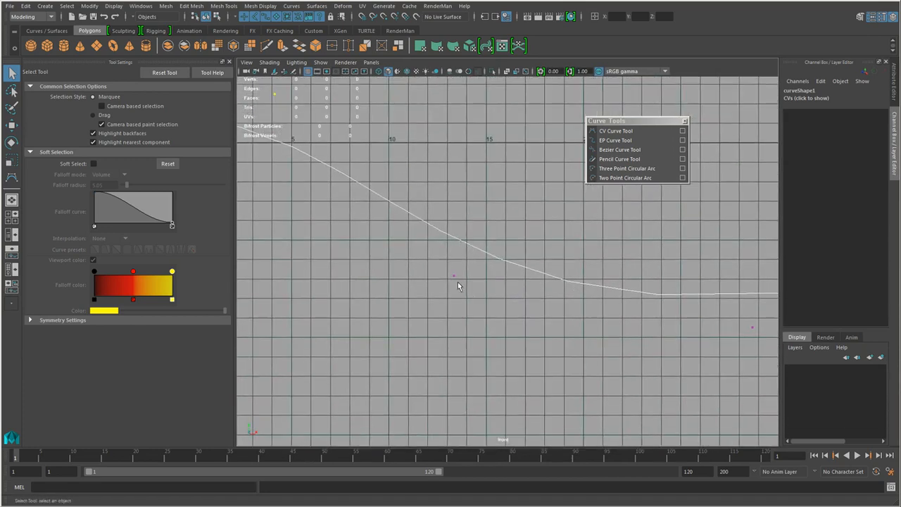
middle_click_drag(538, 323, 331, 283, "alt")
right_click_drag(571, 312, 451, 307, "alt")
middle_click_drag(369, 310, 619, 329, "alt")
middle_click_drag(345, 303, 595, 315, "alt")
right_click_drag(410, 291, 527, 305, "alt")
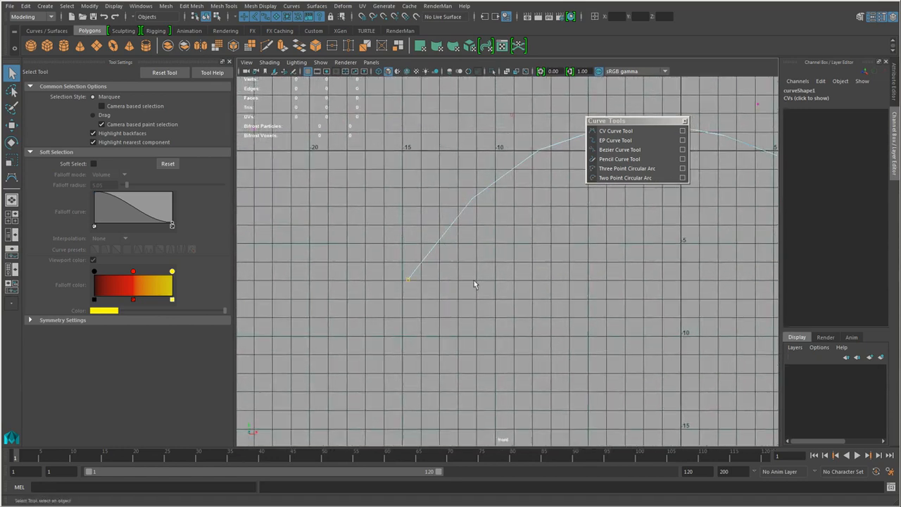
Step: Select the second CV, near (-9, 2), and examine the part of the curve it influences
middle_click_drag(474, 281, 417, 408, "alt")
right_click_drag(382, 331, 456, 252, "alt")
left_click_drag(421, 243, 423, 245)
right_click_drag(424, 248, 466, 284, "alt")
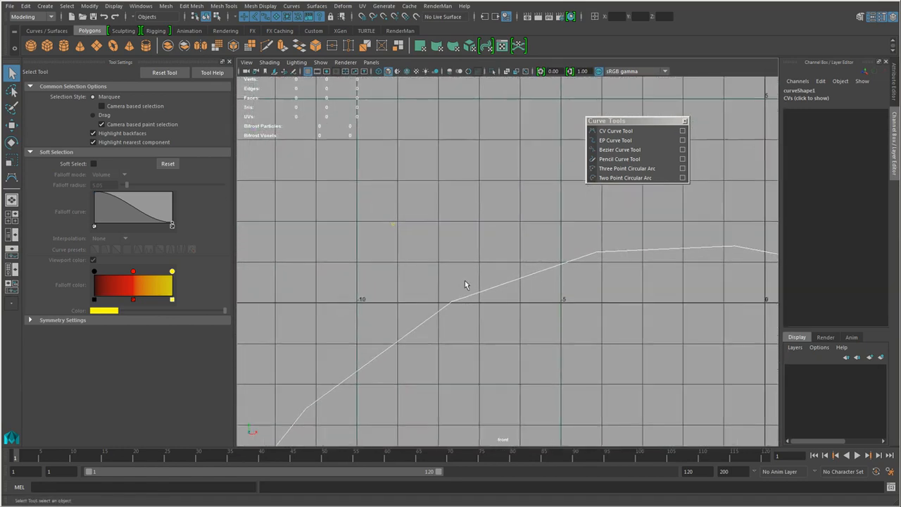
middle_click_drag(467, 284, 478, 275, "alt")
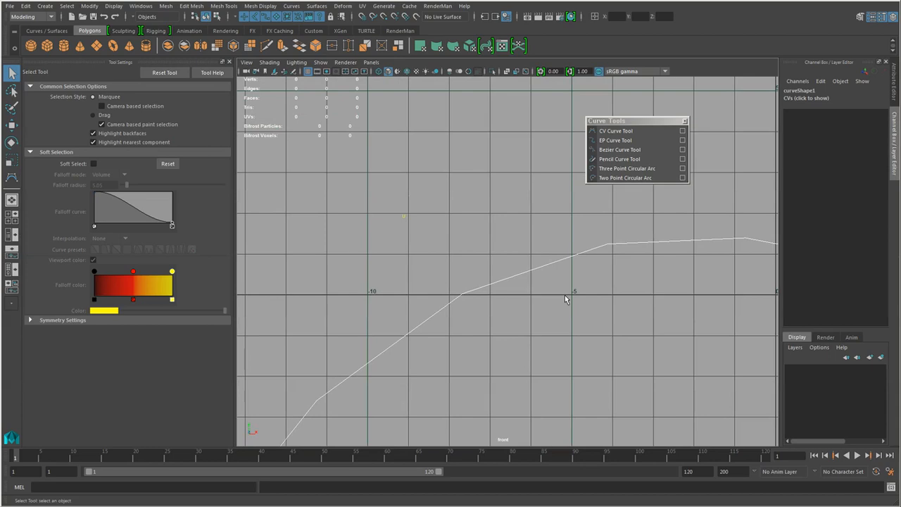
right_click_drag(550, 296, 433, 324, "alt")
middle_click_drag(517, 270, 410, 321, "alt")
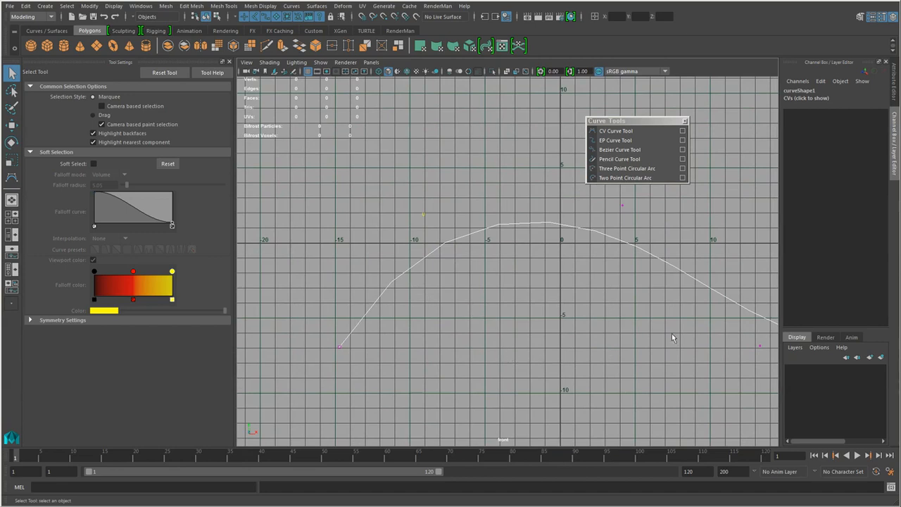
right_click_drag(669, 334, 572, 318, "alt")
middle_click_drag(568, 316, 534, 275, "alt")
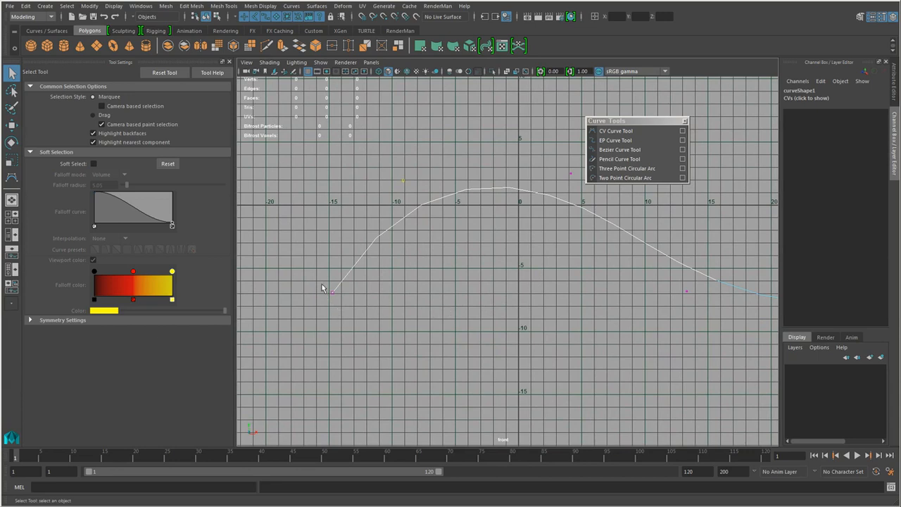
Step: Reselect the start CV, then return to object mode and select the whole cubic curve
left_click_drag(322, 285, 337, 299)
middle_click_drag(409, 327, 402, 323, "alt")
right_click_drag(466, 185, 539, 156)
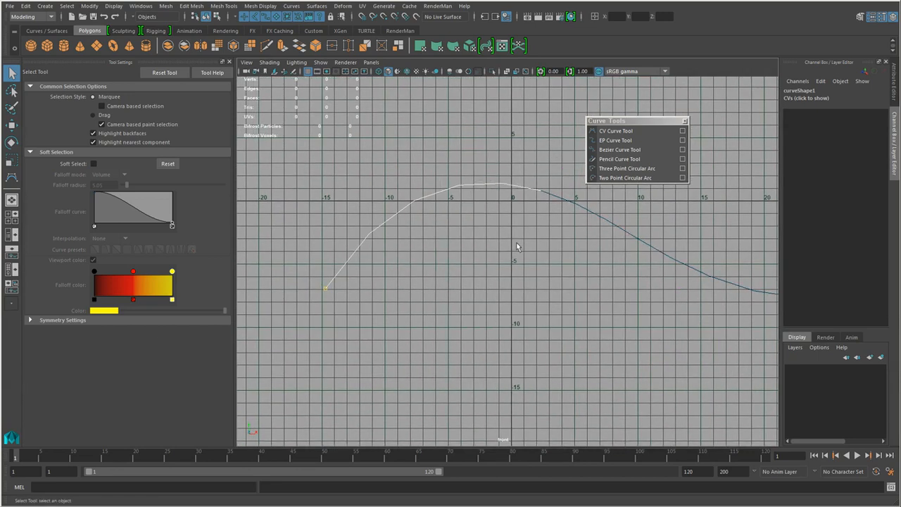
left_click(517, 246)
left_click(542, 191)
right_click_drag(530, 328, 461, 320, "alt")
middle_click_drag(461, 320, 403, 255, "alt")
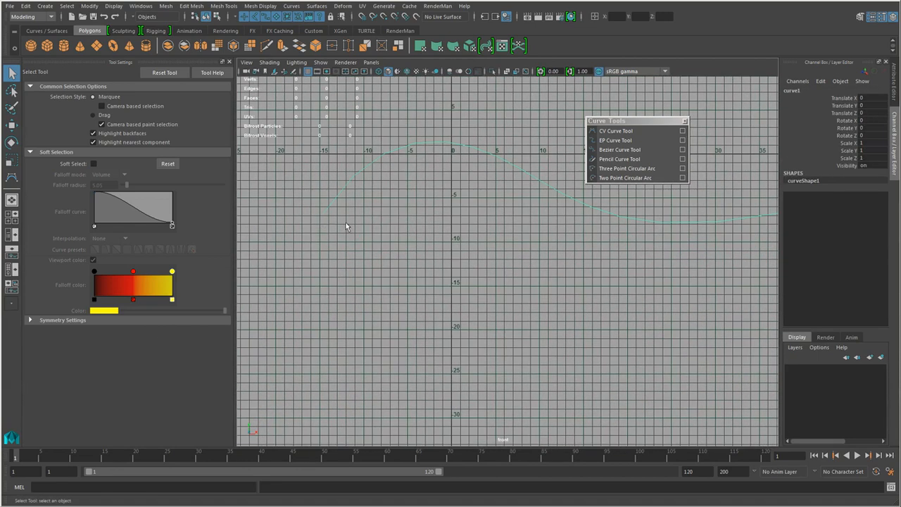
middle_click_drag(346, 223, 290, 239, "alt")
middle_click_drag(753, 250, 464, 297, "alt")
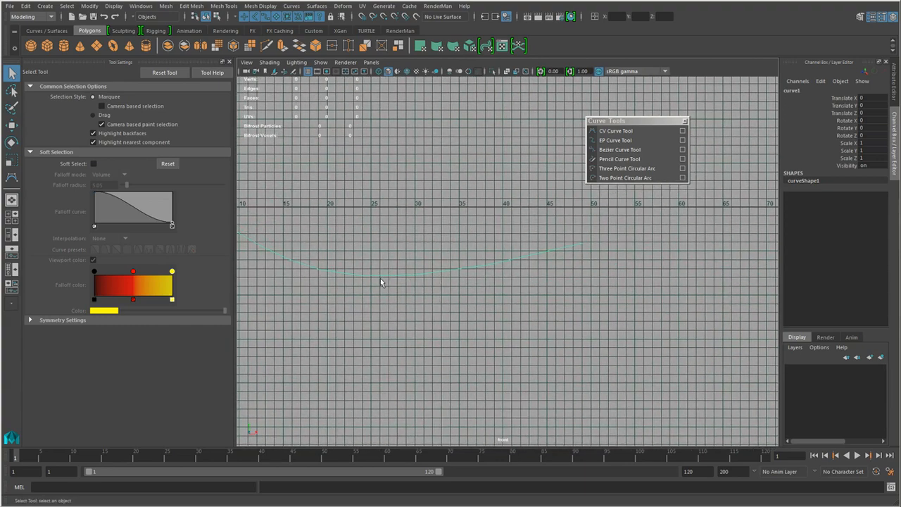
right_click_drag(548, 290, 429, 295, "alt")
middle_click_drag(394, 297, 560, 283, "alt")
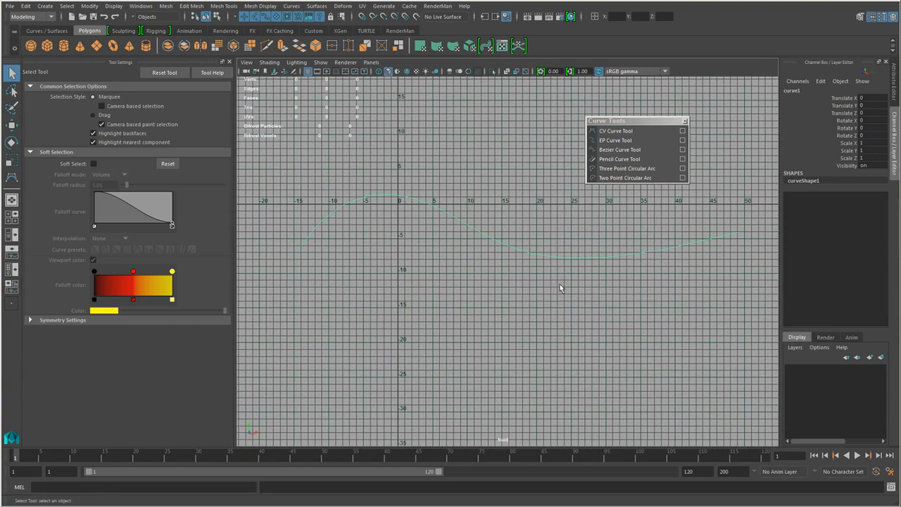
Step: Start the CV Curve Tool with curve degree 1 Linear and hide the grid in the front view
left_click(563, 296)
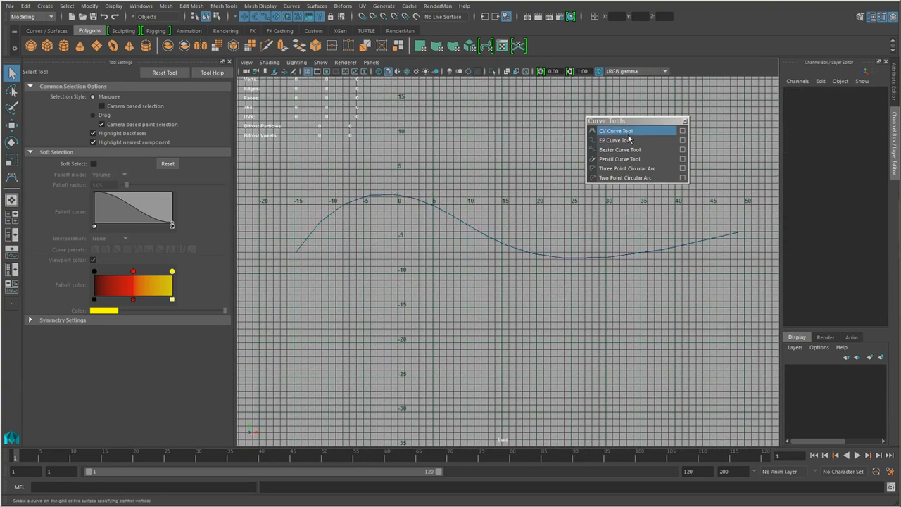
left_click(627, 134)
right_click_drag(449, 318, 515, 304, "alt")
middle_click_drag(515, 304, 560, 300, "alt")
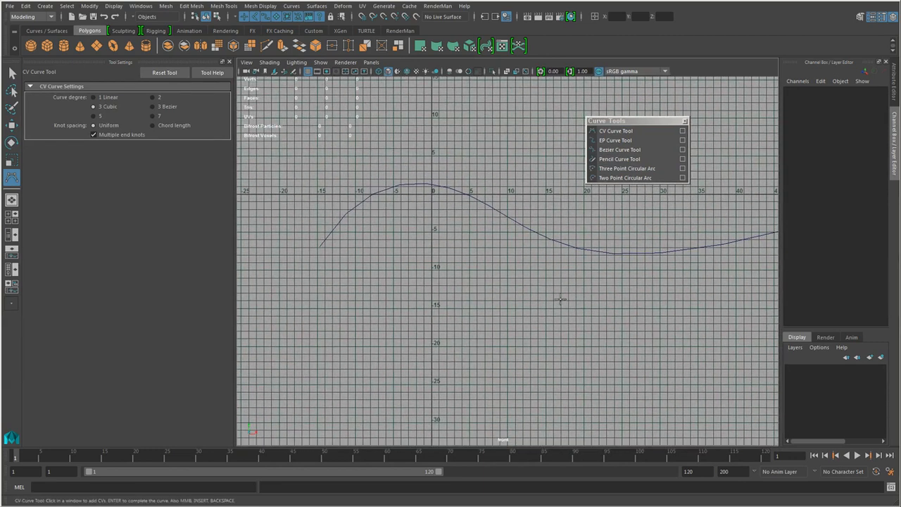
left_click(308, 71)
right_click_drag(378, 257, 637, 380, "alt")
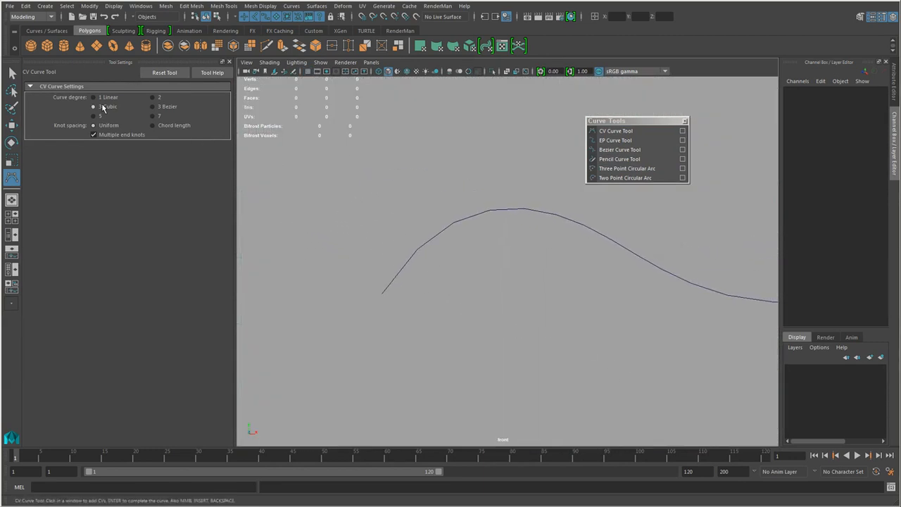
middle_click_drag(489, 340, 479, 332, "alt")
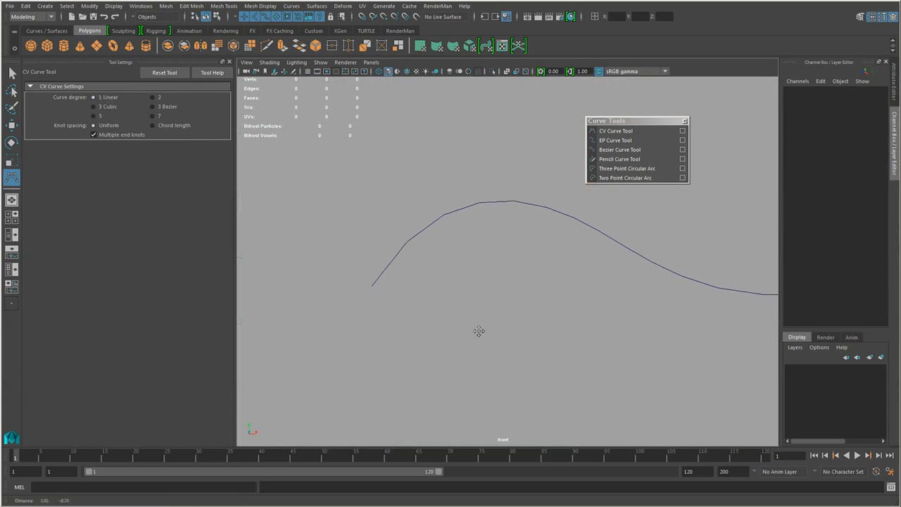
right_click_drag(478, 332, 493, 330, "alt")
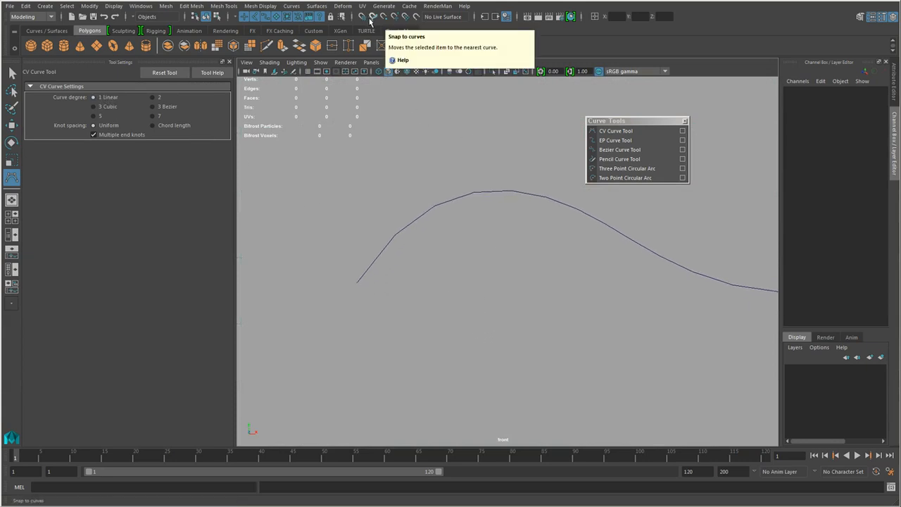
middle_click_drag(420, 334, 401, 323, "alt")
Step: Snap the linear curve's first CV to the cubic curve's start point and place three more CVs below the curve
key("c")
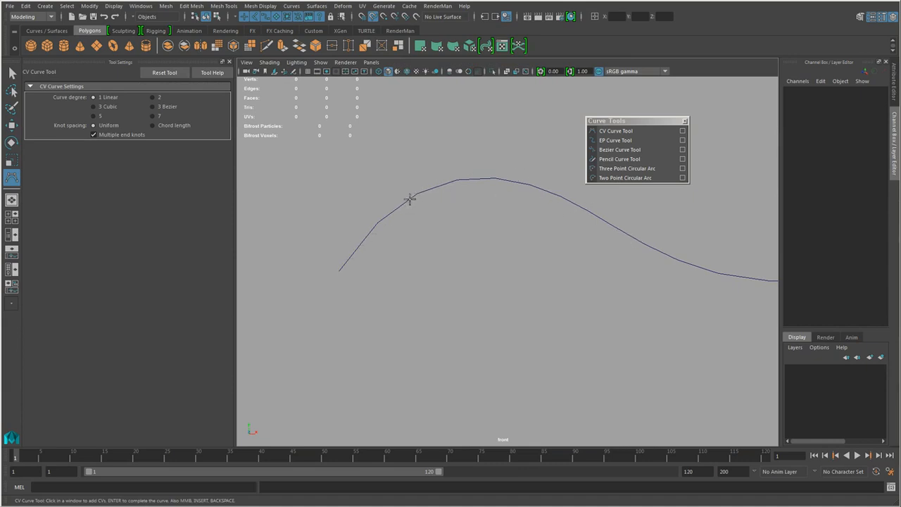
left_click_drag(411, 198, 364, 354)
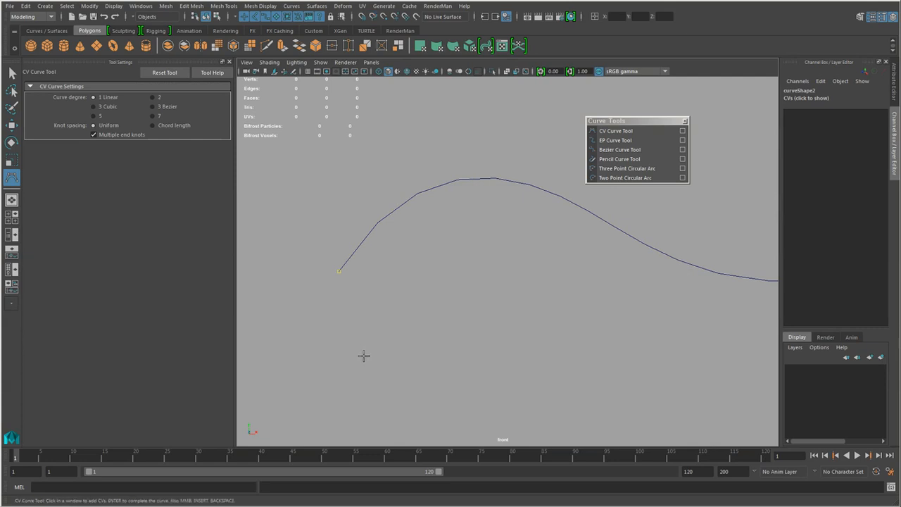
right_click_drag(527, 367, 437, 359, "alt")
middle_click_drag(438, 363, 376, 276, "alt")
right_click_drag(394, 262, 348, 295, "alt")
middle_click_drag(469, 338, 404, 384, "alt")
left_click(380, 333)
left_click(565, 336)
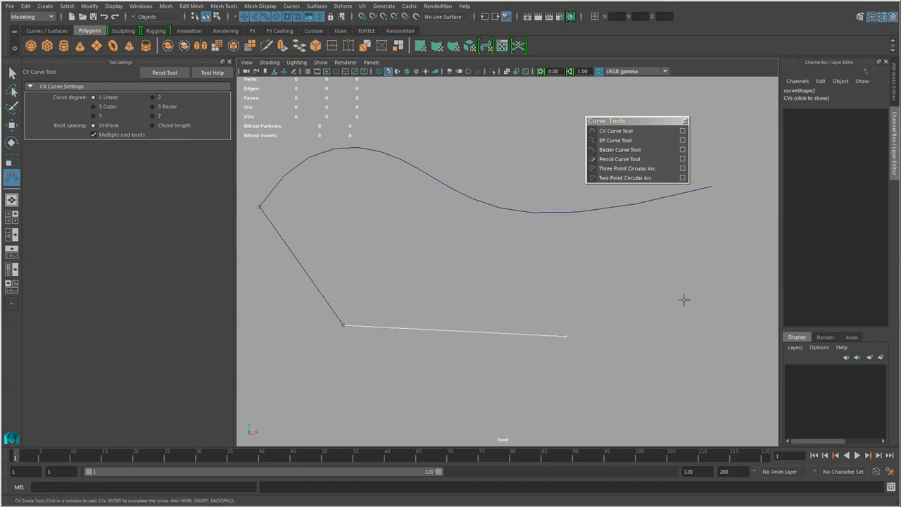
left_click(692, 268)
Step: Snap the last CV onto the cubic curve's far end point and complete the linear curve
middle_click_drag(692, 268, 497, 316, "alt")
right_click_drag(497, 316, 572, 335, "alt")
middle_click_drag(572, 334, 578, 315, "alt")
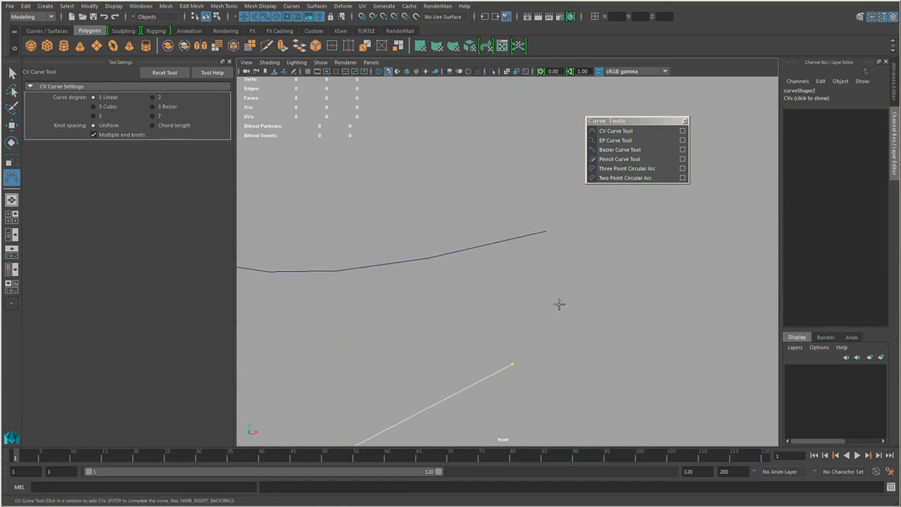
key("c")
left_click_drag(483, 244, 601, 227)
scroll(547, 326, "down", 5)
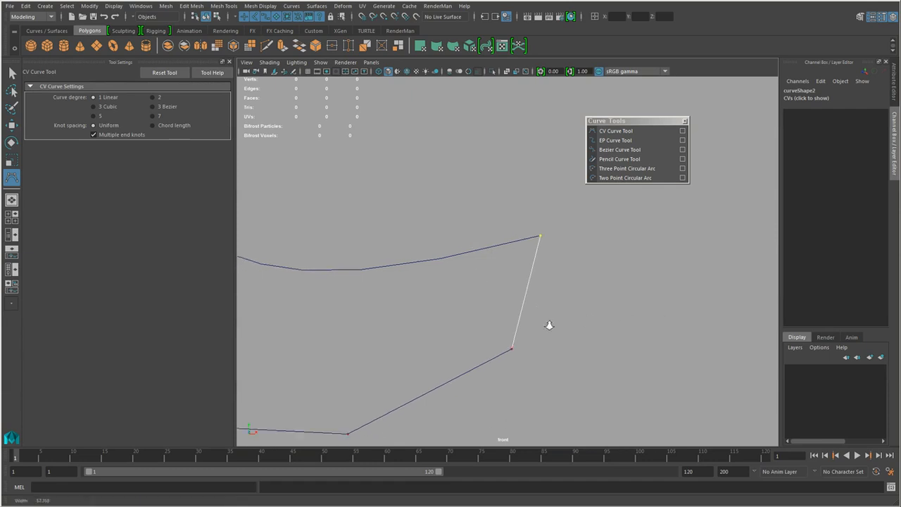
middle_click_drag(461, 341, 568, 323, "alt")
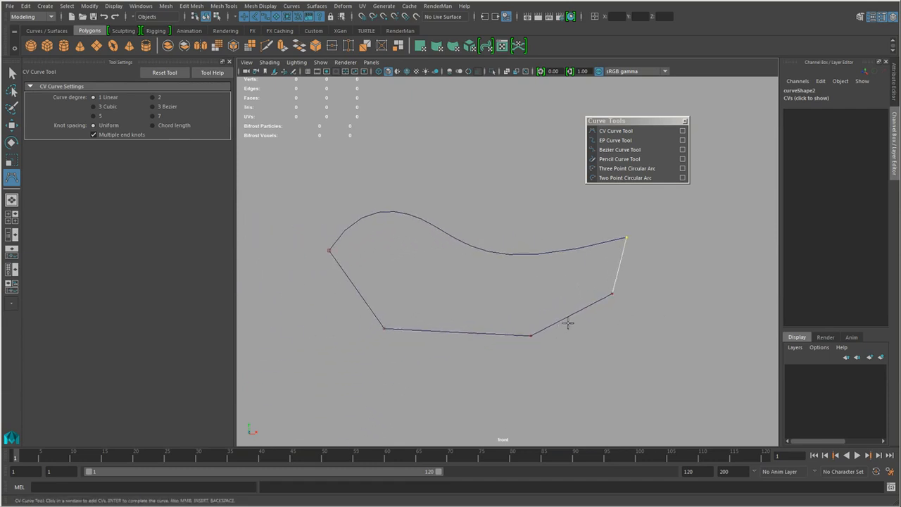
key("q")
scroll(623, 371, "up", 1)
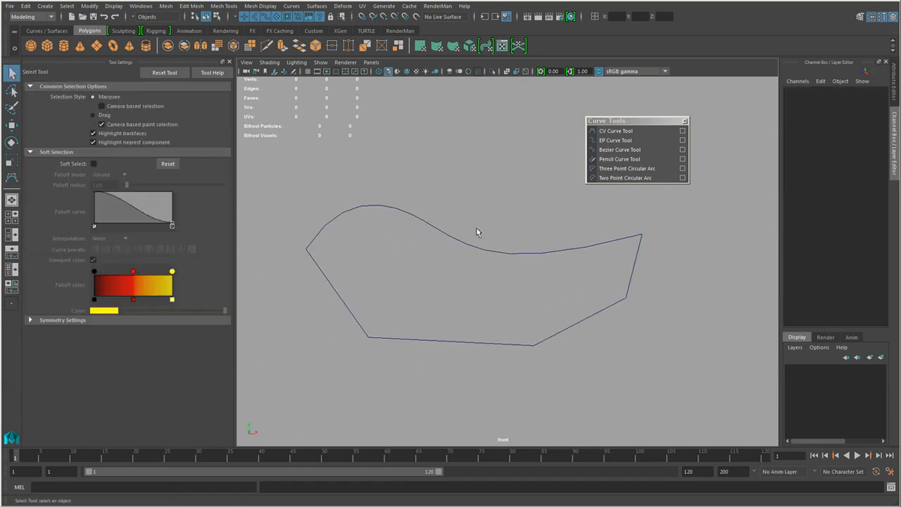
Step: Select both the linear and the cubic curve and delete them
left_click_drag(409, 317, 419, 374)
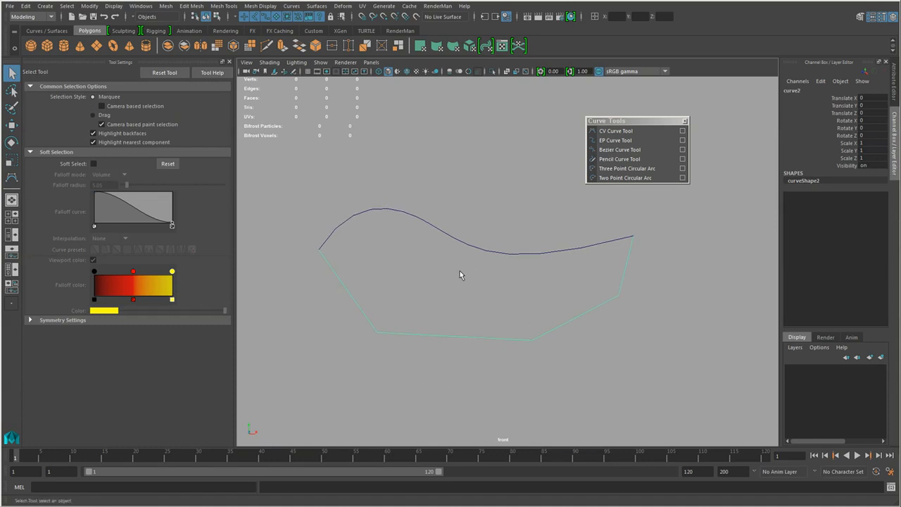
right_click_drag(424, 294, 497, 305, "alt")
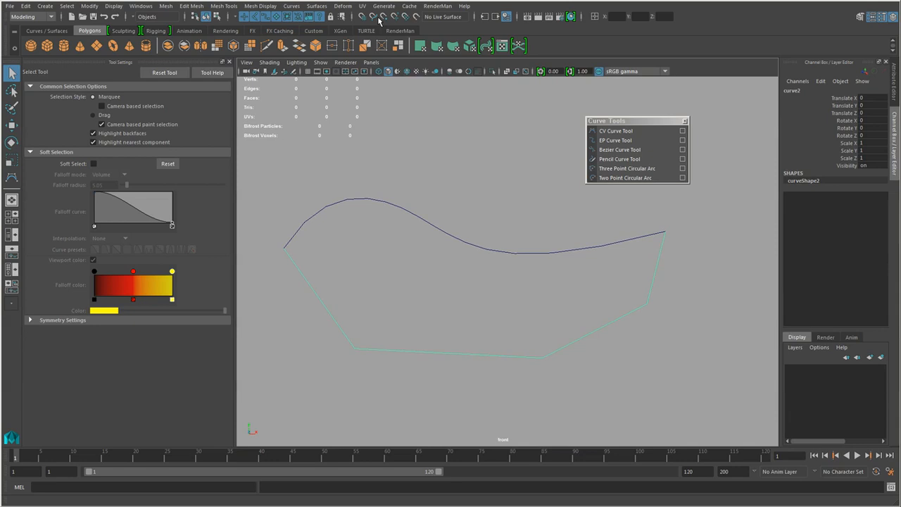
left_click_drag(439, 200, 599, 422, "shift")
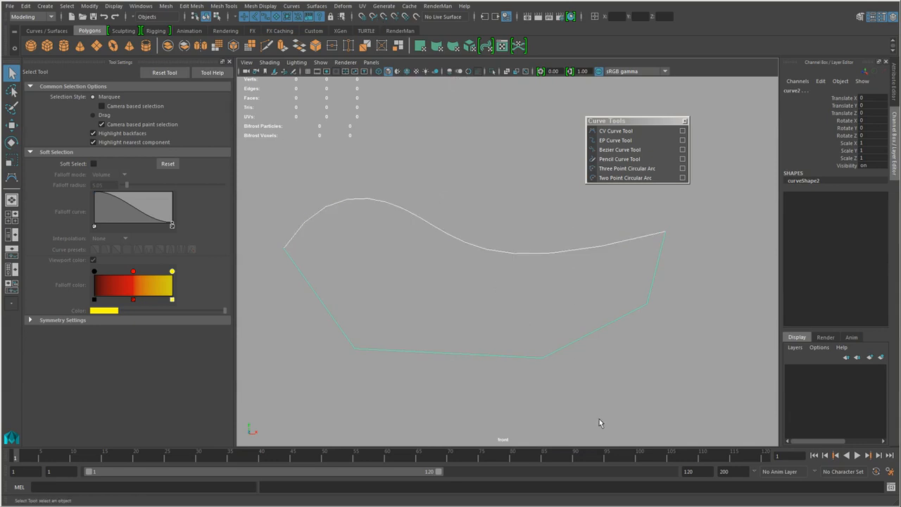
key("Delete")
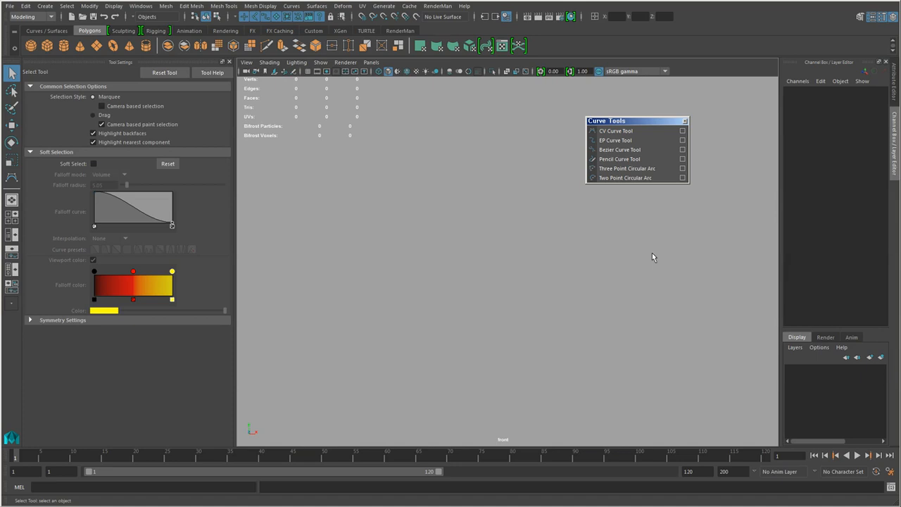
Step: Show the grid again in the front view and frame the area around the origin
left_click(453, 230)
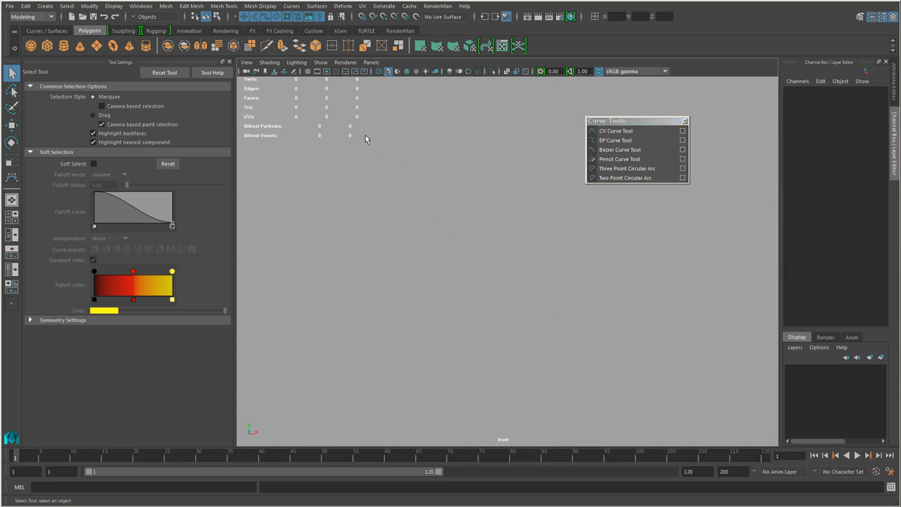
left_click(307, 71)
middle_click_drag(461, 285, 574, 401, "alt")
right_click_drag(574, 402, 630, 400, "alt")
middle_click_drag(589, 385, 549, 360, "alt")
right_click_drag(519, 370, 552, 375, "alt")
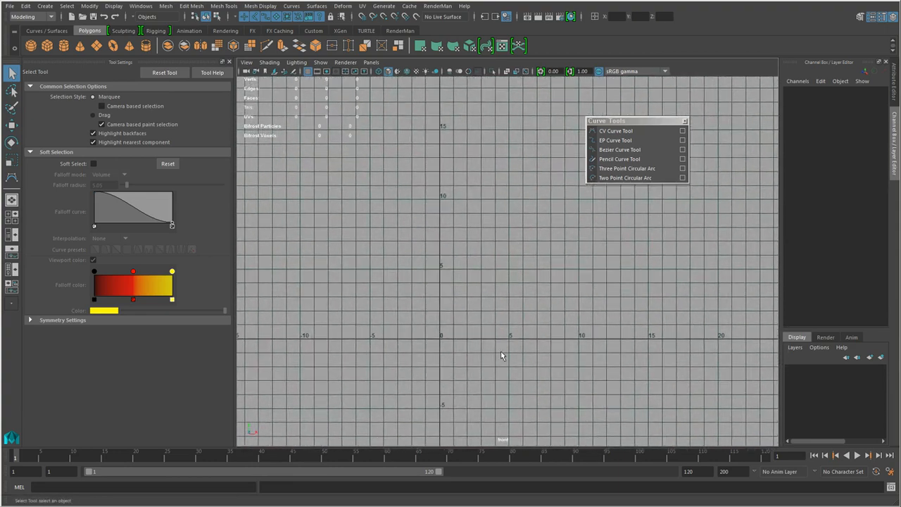
middle_click_drag(503, 358, 509, 375, "alt")
right_click_drag(533, 362, 533, 361, "alt")
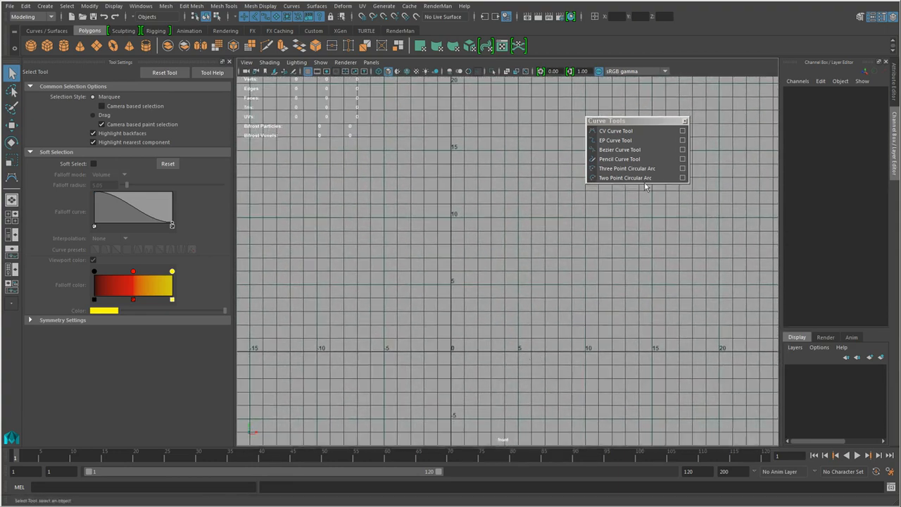
Step: Start a linear curve with the CV Curve Tool, snapping its first CV to the grid origin
left_click(643, 134)
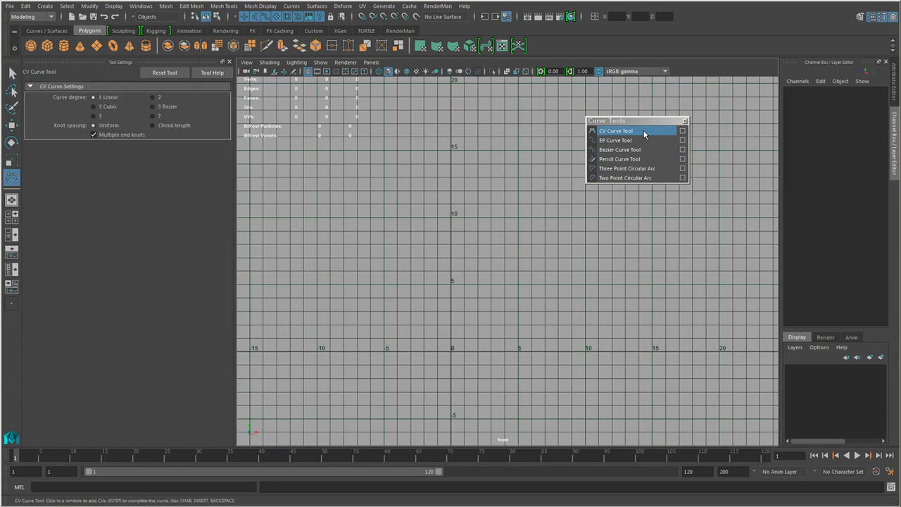
right_click_drag(474, 373, 511, 380, "alt")
middle_click_drag(455, 380, 466, 367, "alt")
right_click_drag(471, 367, 477, 366, "alt")
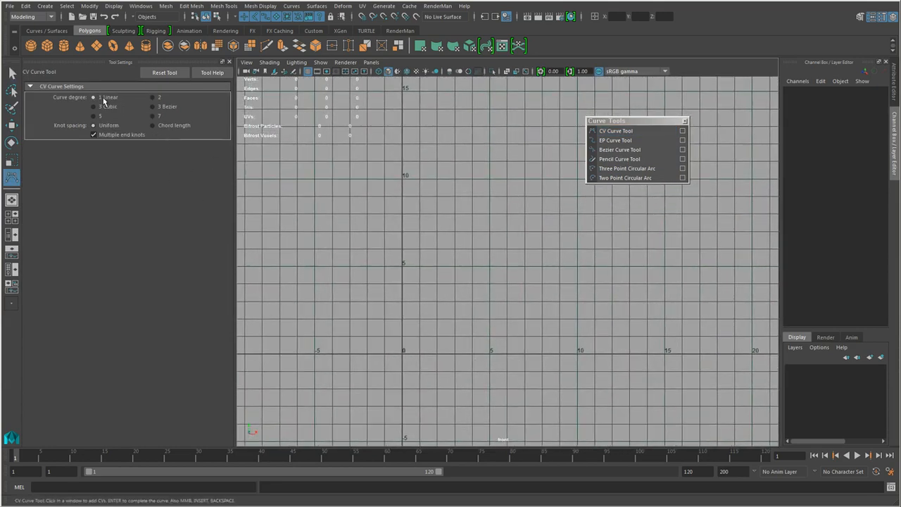
middle_click_drag(392, 343, 373, 329, "alt")
right_click_drag(373, 329, 436, 372, "alt")
middle_click_drag(436, 372, 448, 339, "alt")
middle_click_drag(377, 337, 387, 340, "alt")
left_click(374, 327)
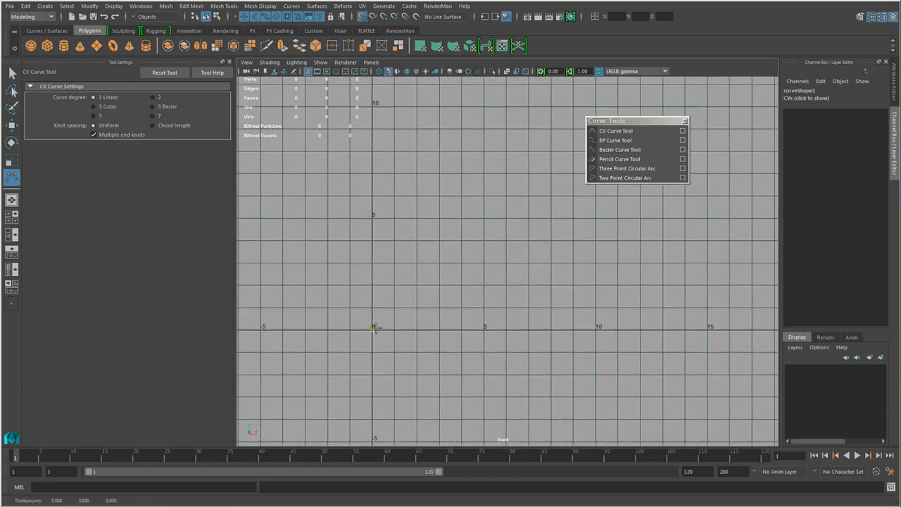
Step: Continue the linear curve with grid-snapped CVs at (7, 0), (7, 4), (9, 4), (9, 5) and (5, 5)
right_click_drag(528, 342, 497, 365, "alt")
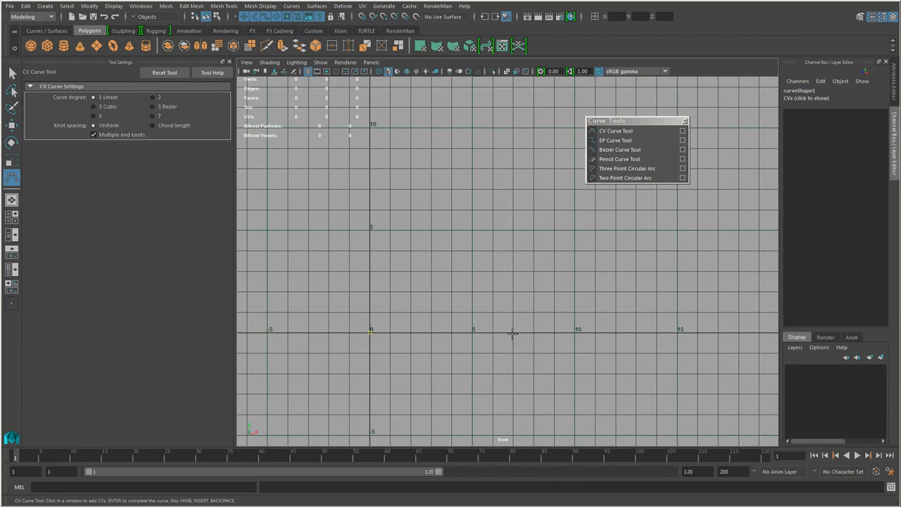
key("x")
left_click(514, 331)
left_click(513, 249)
left_click(554, 250)
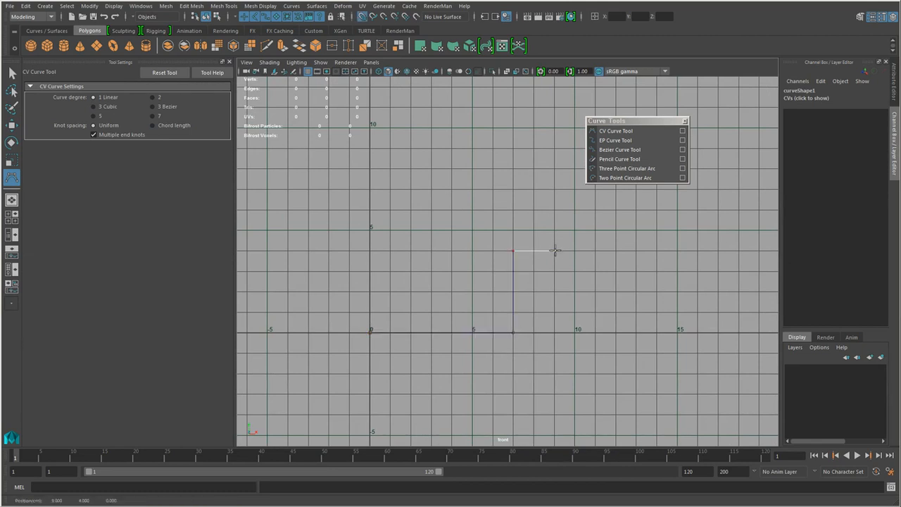
left_click(554, 230)
left_click(473, 229)
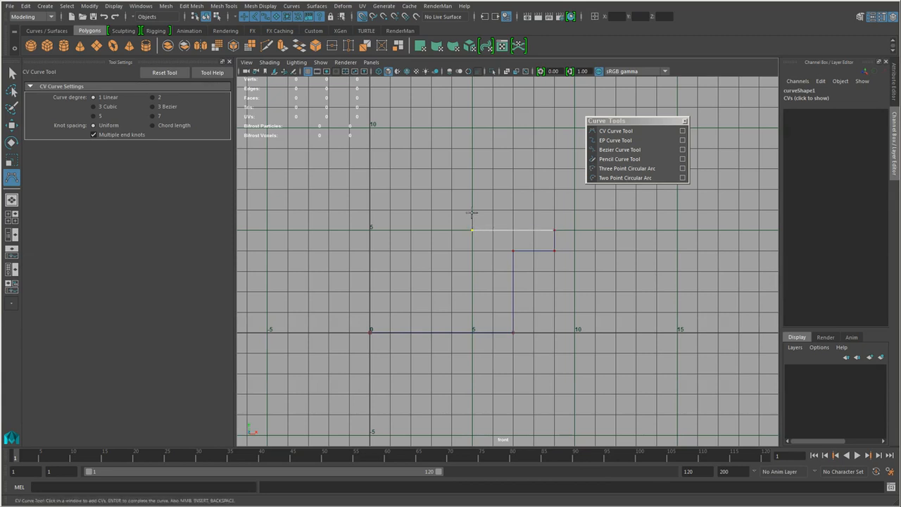
Step: Add grid-snapped CVs at (5, 6), (9, 6), (9, 7), (5, 7), (5, 10) and (2, 10), and complete the stepped curve
left_click(472, 209)
left_click(554, 209)
left_click(554, 188)
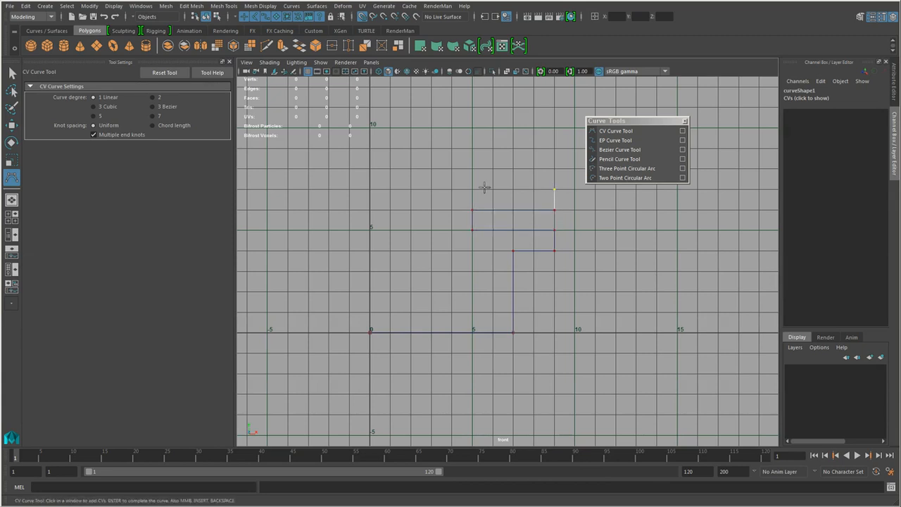
left_click(472, 189)
left_click(472, 127)
left_click(411, 127)
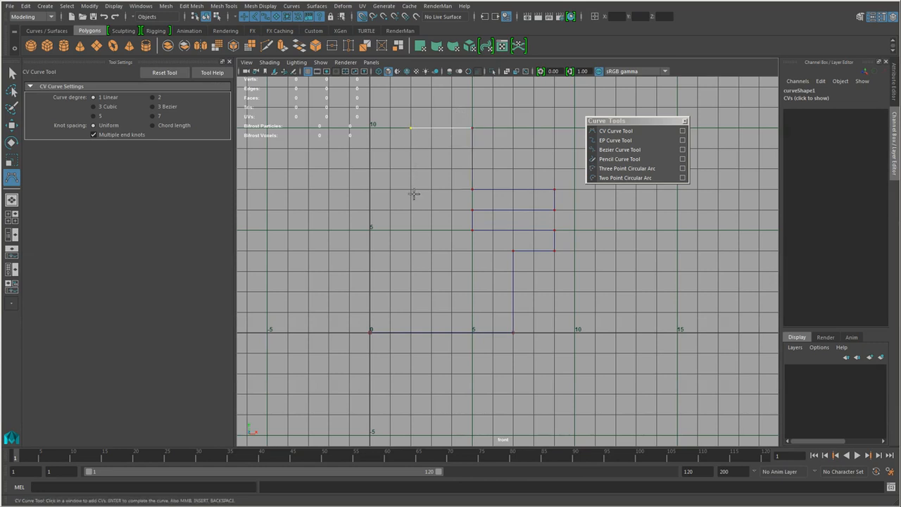
middle_click_drag(453, 301, 449, 315, "alt")
scroll(448, 315, "up", 1)
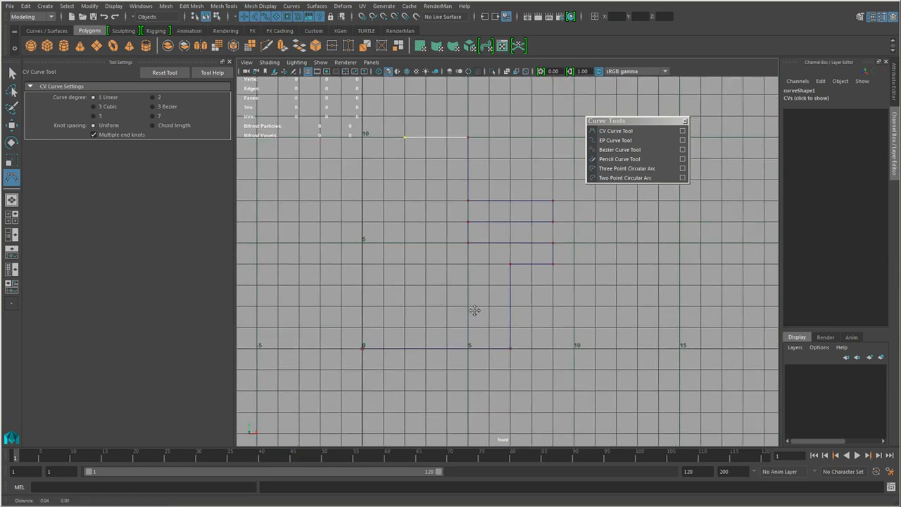
key("q")
Step: Switch to the perspective view and examine the stepped curve against the grid from several angles
key("space")
left_click_drag(567, 324, 567, 257)
right_click_drag(553, 309, 471, 300, "alt")
left_click_drag(471, 303, 524, 292, "alt")
right_click_drag(524, 292, 660, 373, "alt")
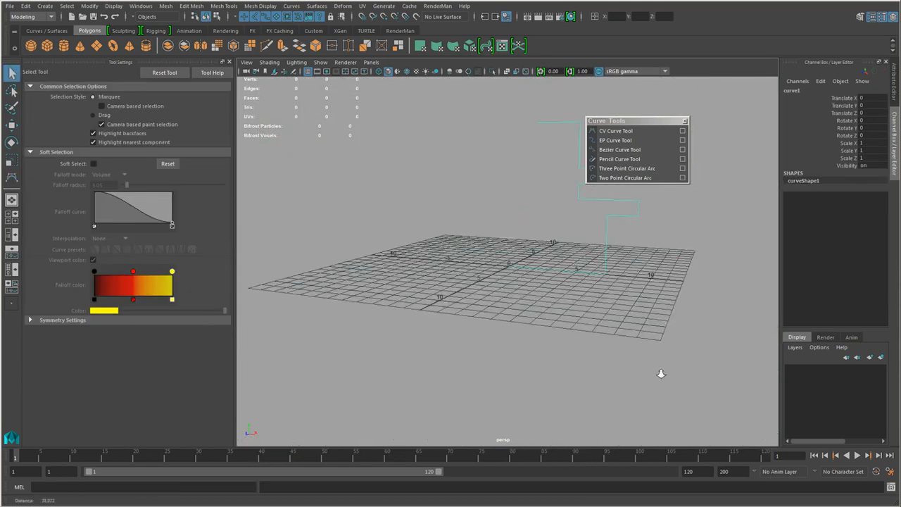
middle_click_drag(644, 345, 591, 394, "alt")
left_click_drag(622, 344, 579, 346, "alt")
right_click_drag(579, 346, 541, 352, "alt")
left_click_drag(541, 352, 603, 356, "alt")
left_click_drag(458, 368, 466, 353, "alt")
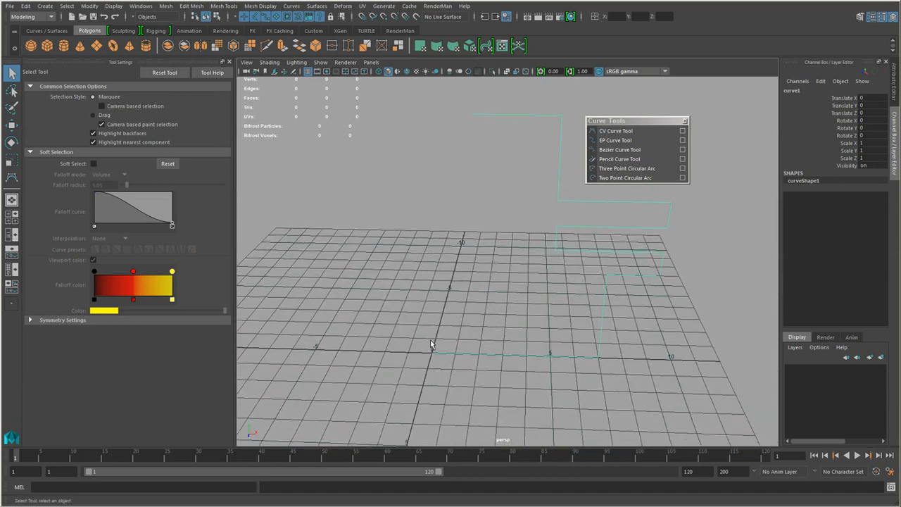
left_click_drag(432, 357, 519, 339, "alt")
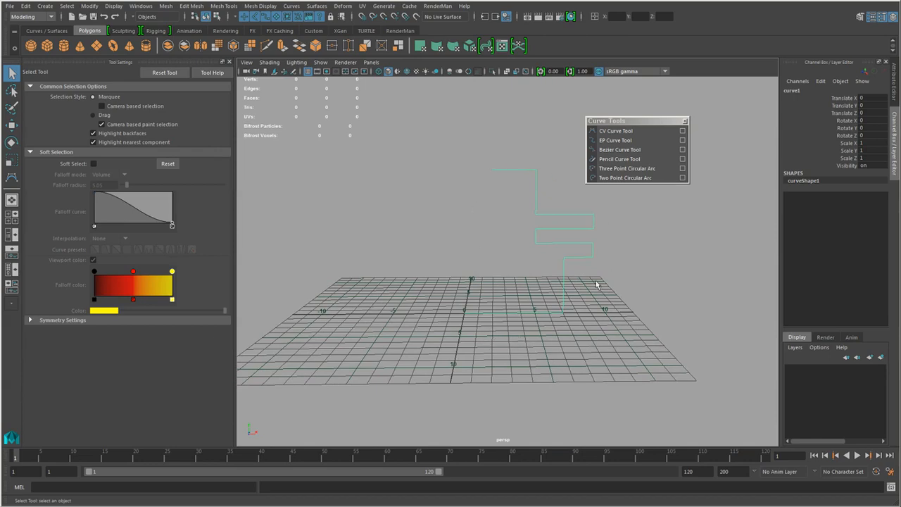
left_click_drag(652, 321, 520, 295, "alt")
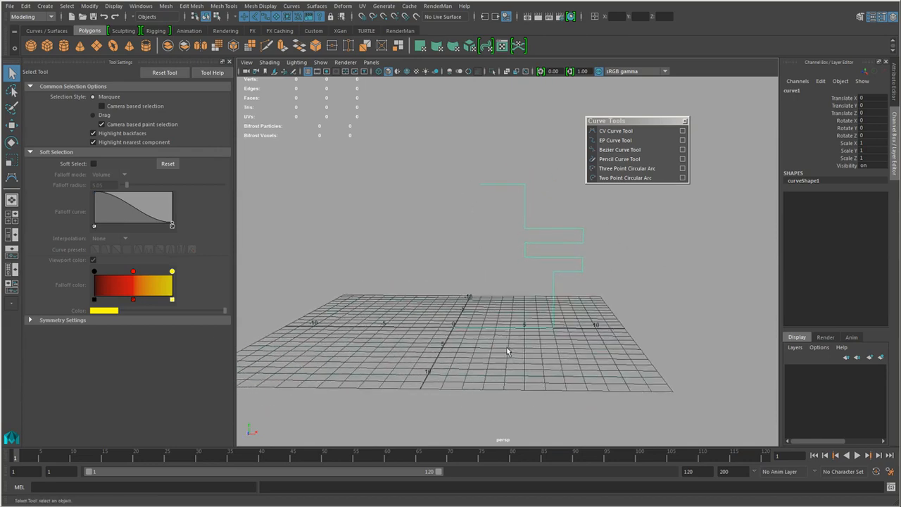
Step: Check the stepped curve in the front view, then return to the perspective view and inspect it at an angle
key("space")
left_click_drag(499, 341, 495, 370)
middle_click_drag(476, 323, 520, 301, "alt")
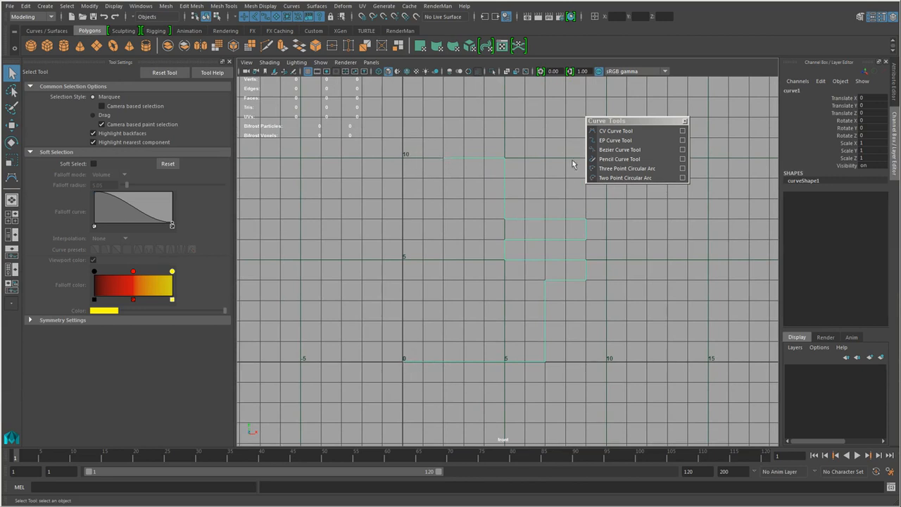
key("space")
left_click_drag(549, 336, 512, 346)
right_click_drag(512, 346, 520, 353, "alt")
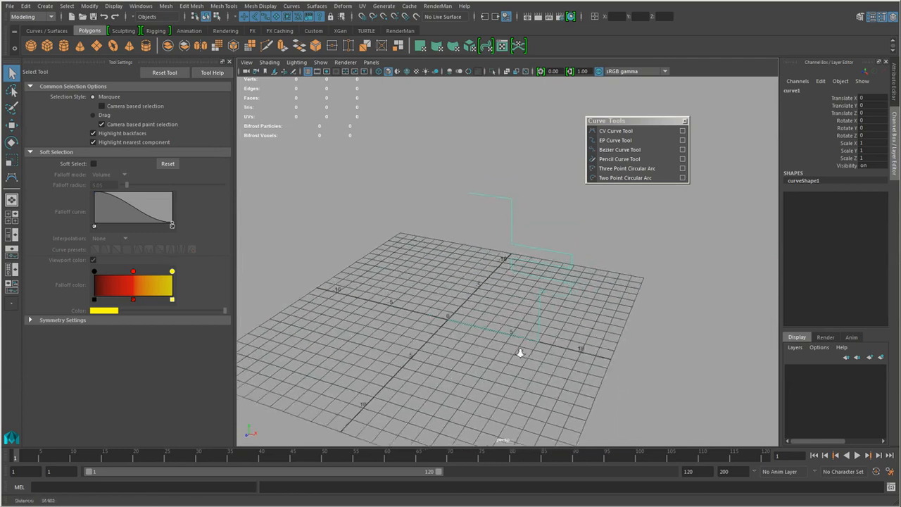
left_click_drag(521, 352, 573, 359, "alt")
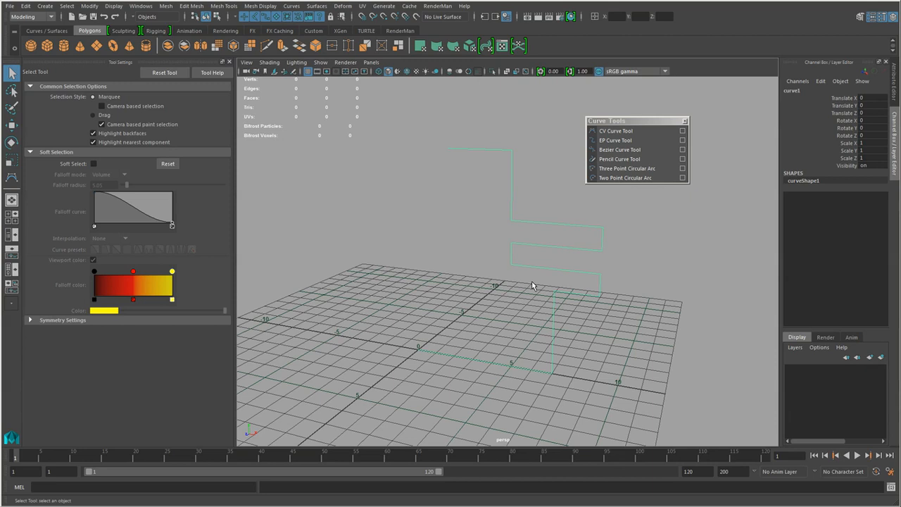
Step: Select the stepped curve and open the options of the Revolve surface command
left_click(618, 304)
left_click(600, 281)
left_click(316, 6)
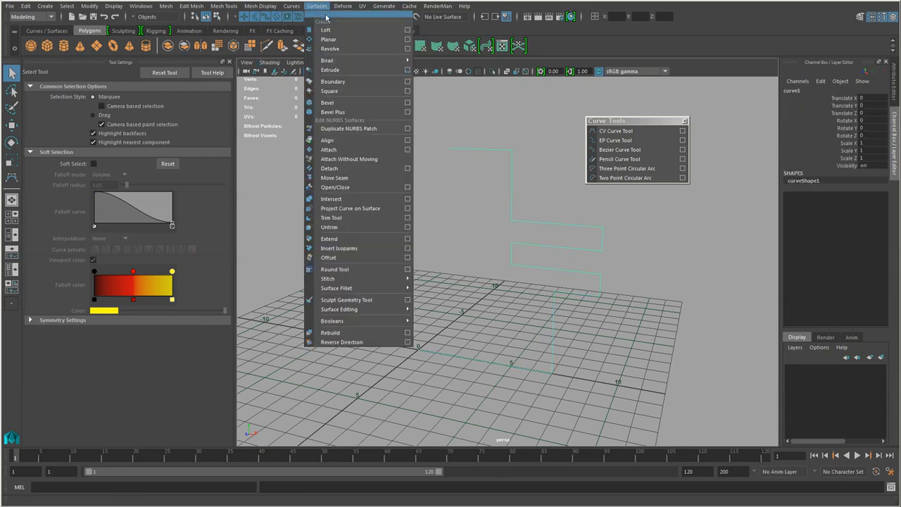
left_click(407, 52)
left_click_drag(531, 152, 812, 88)
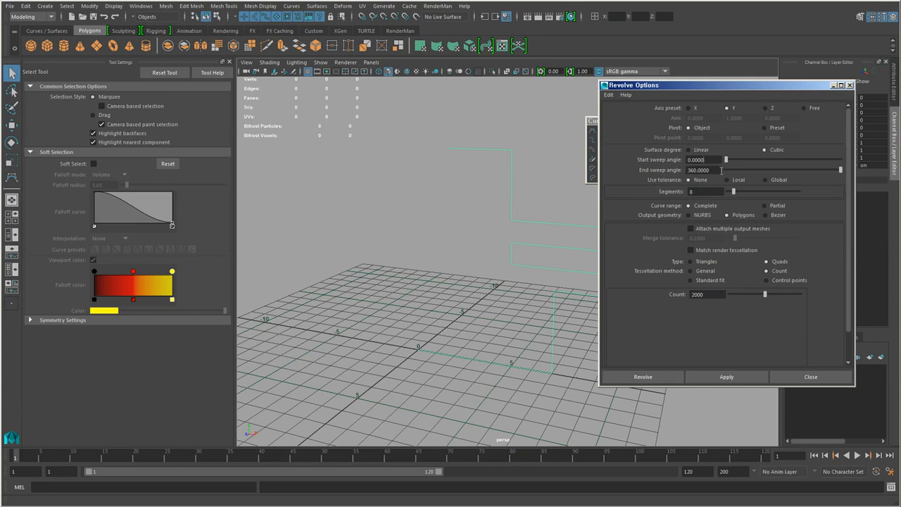
Step: Review the end sweep angle, and switch the revolve output geometry to NURBS and back to Polygons
left_click_drag(724, 170, 609, 172)
left_click(688, 215)
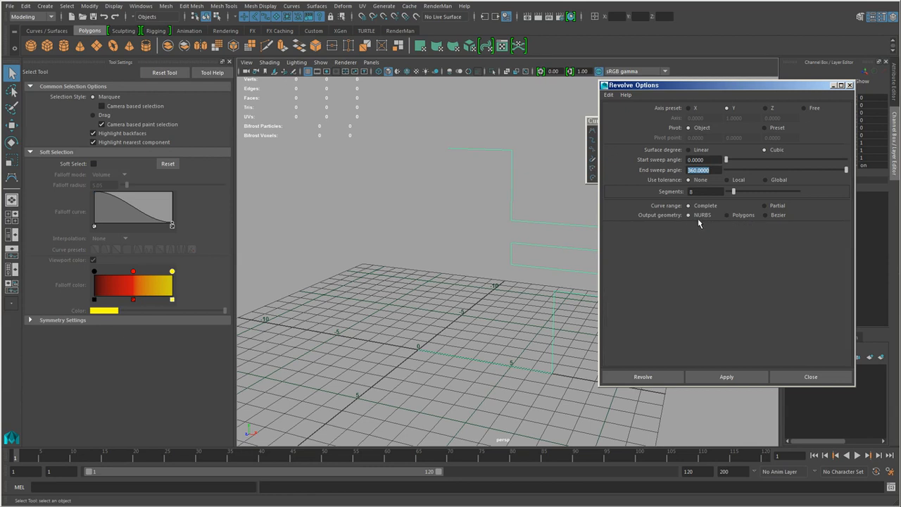
left_click(738, 216)
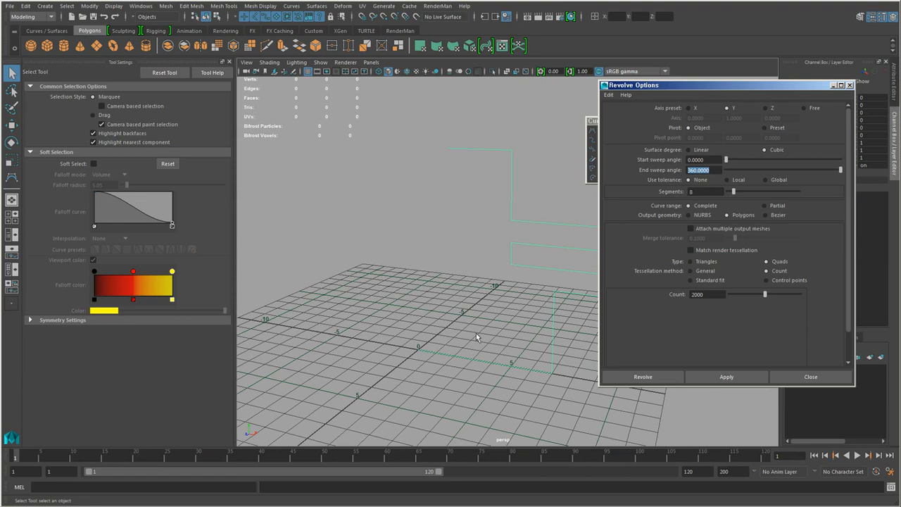
Step: Rotate the curve about its vertical Y axis to preview the revolve direction, and undo the rotation
left_click_drag(476, 333, 485, 357, "alt")
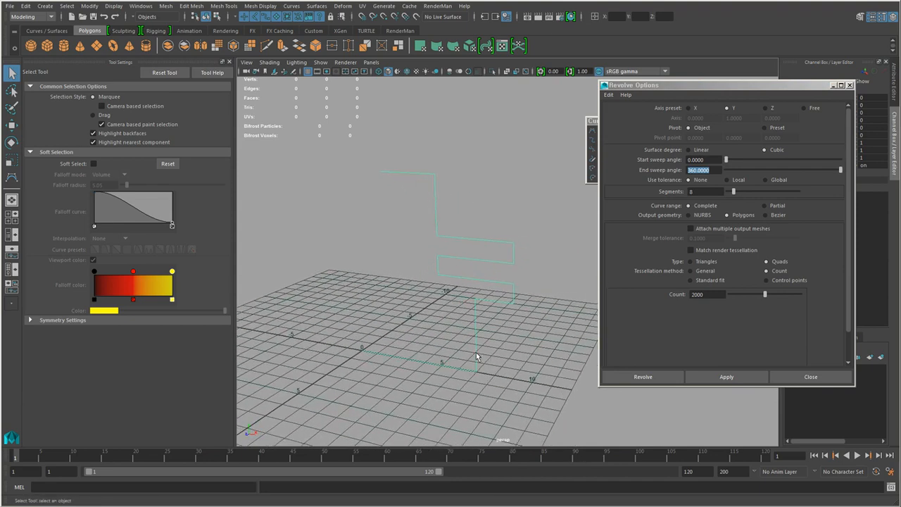
key("e")
left_click_drag(476, 354, 441, 351, "alt")
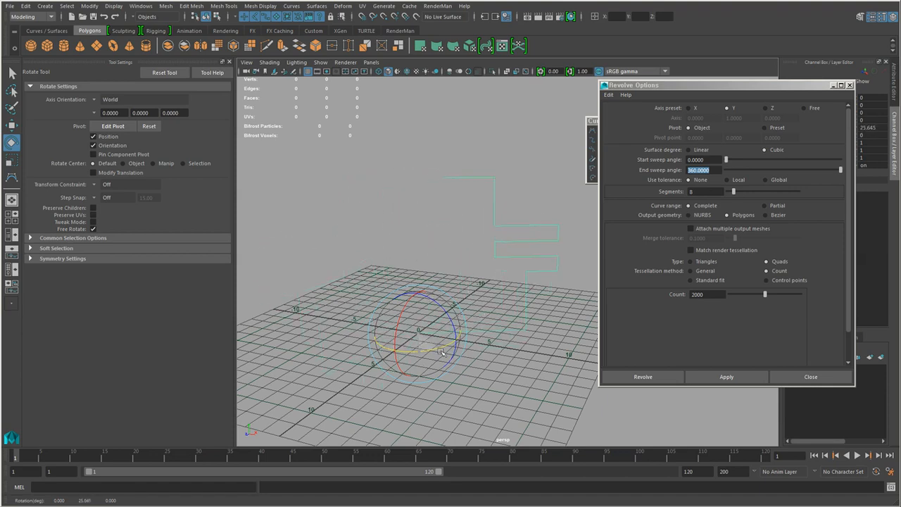
key("ctrl+z")
scroll(504, 344, "up", 2)
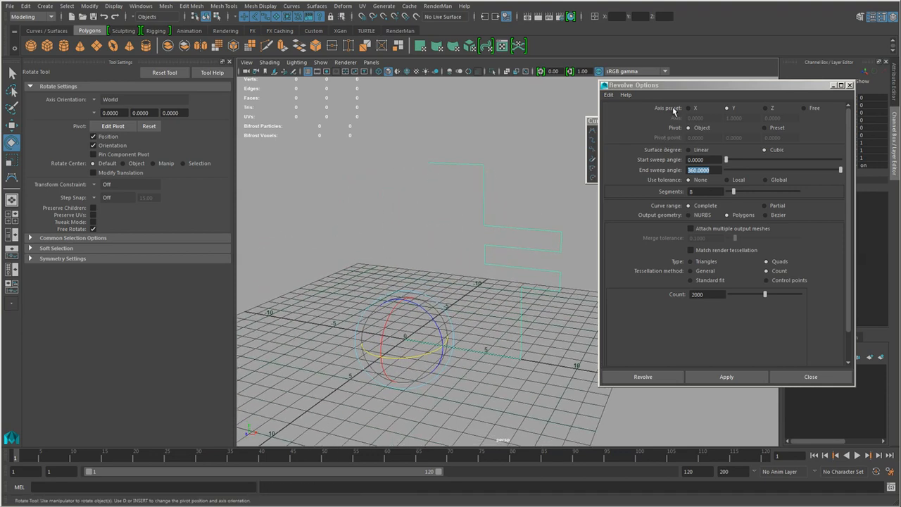
Step: Use Y as the revolve axis preset with the Object pivot, and check the curve's pivot with the Move tool
left_click(729, 108)
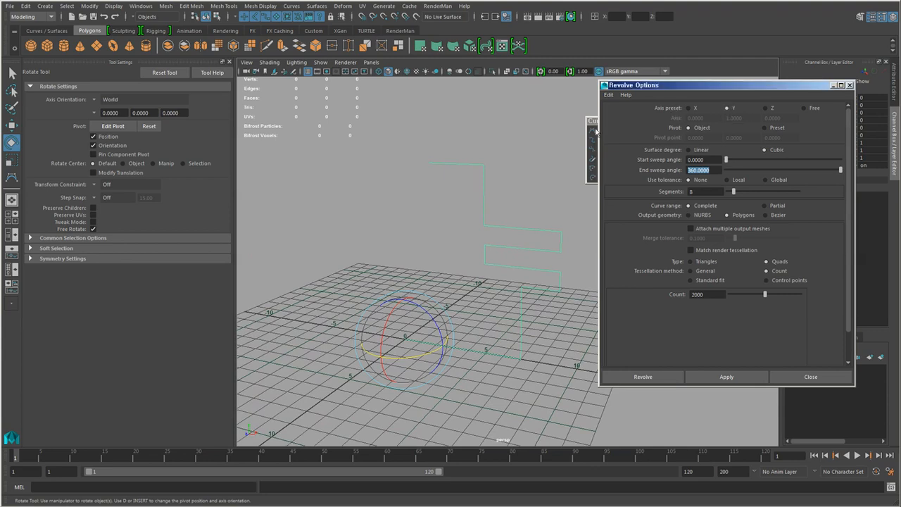
left_click_drag(509, 371, 518, 336, "alt")
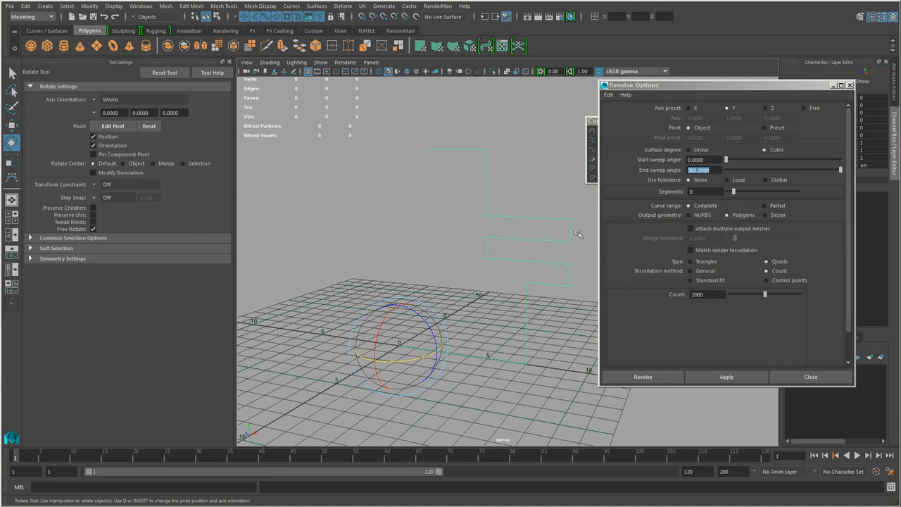
left_click_drag(435, 368, 417, 375, "alt")
key("w")
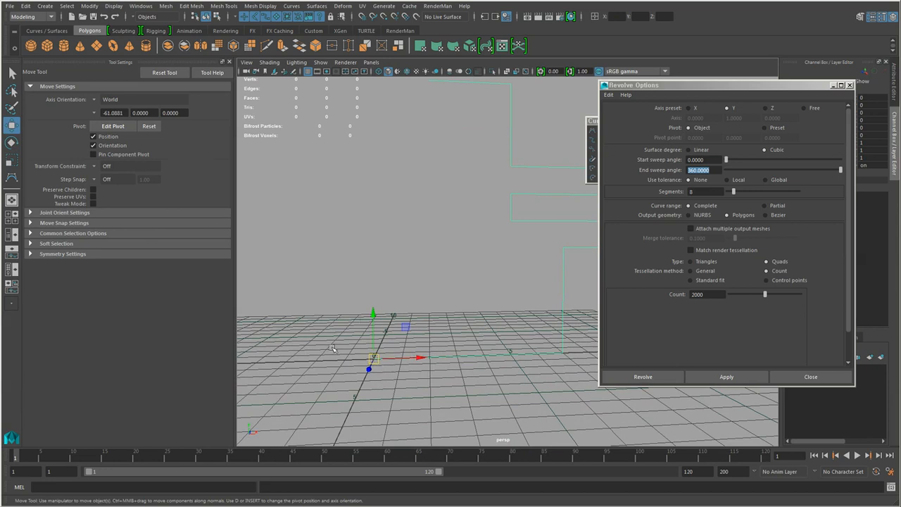
left_click(700, 132)
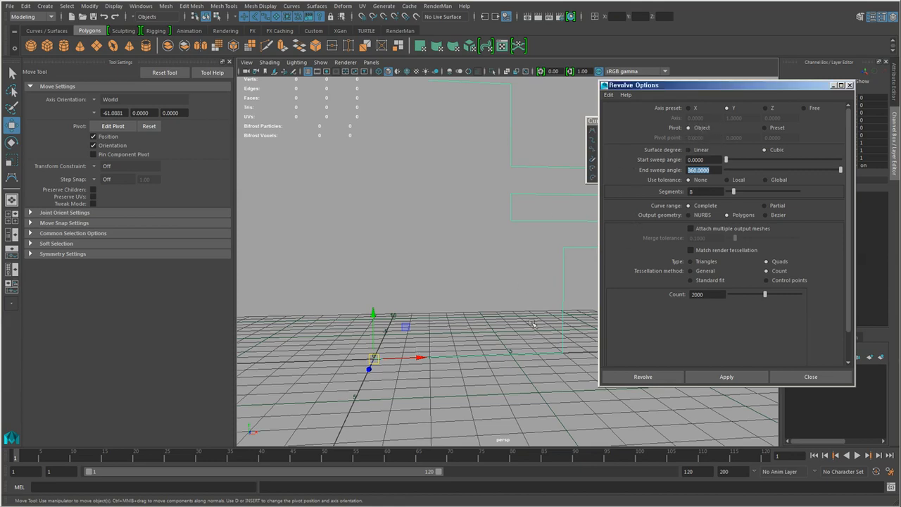
left_click_drag(533, 324, 493, 393, "alt")
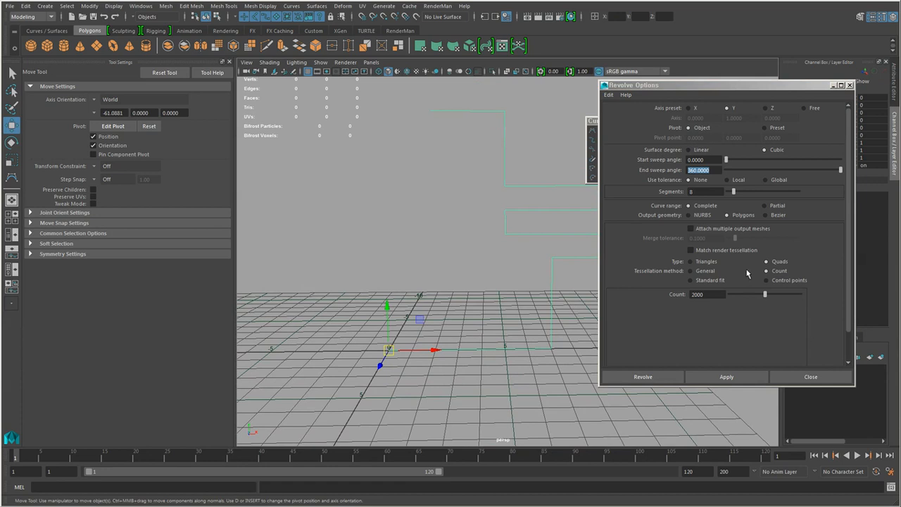
Step: Use Polygons as the revolve output geometry and set the tessellation method to Control points
left_click(743, 217)
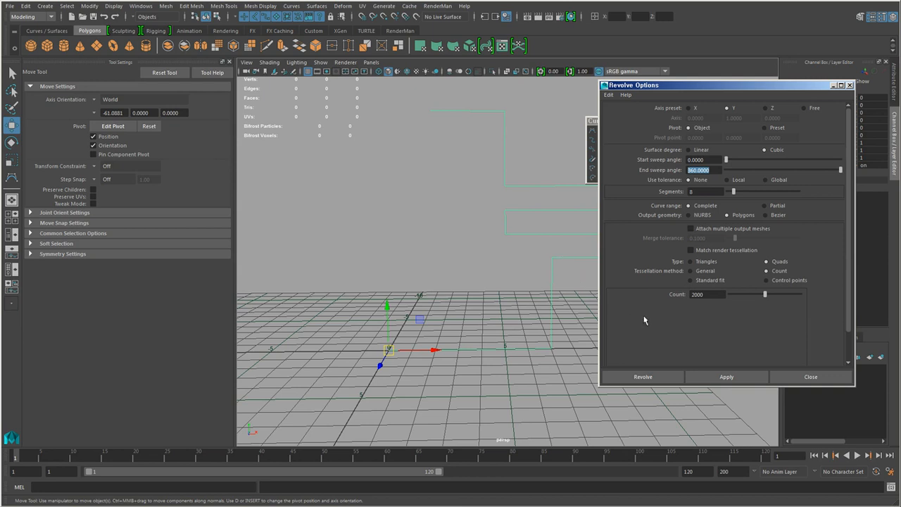
middle_click_drag(553, 302, 532, 312, "alt")
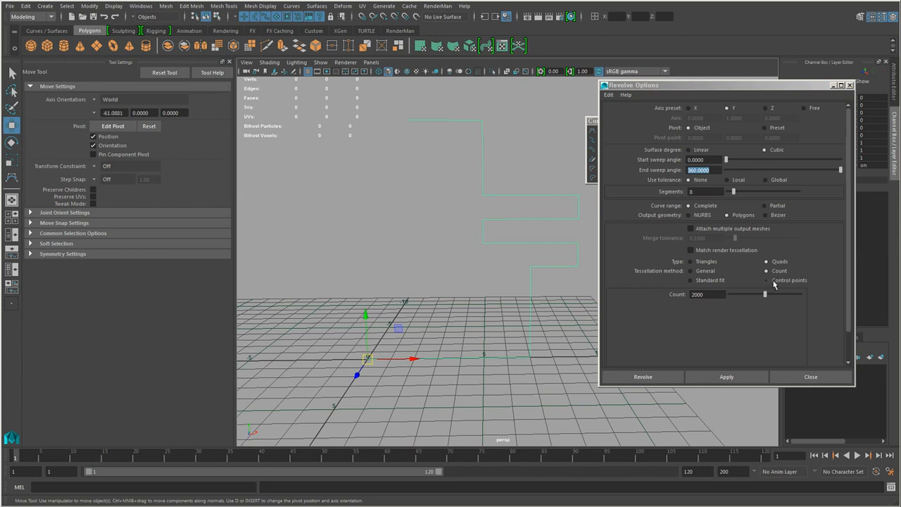
left_click(779, 283)
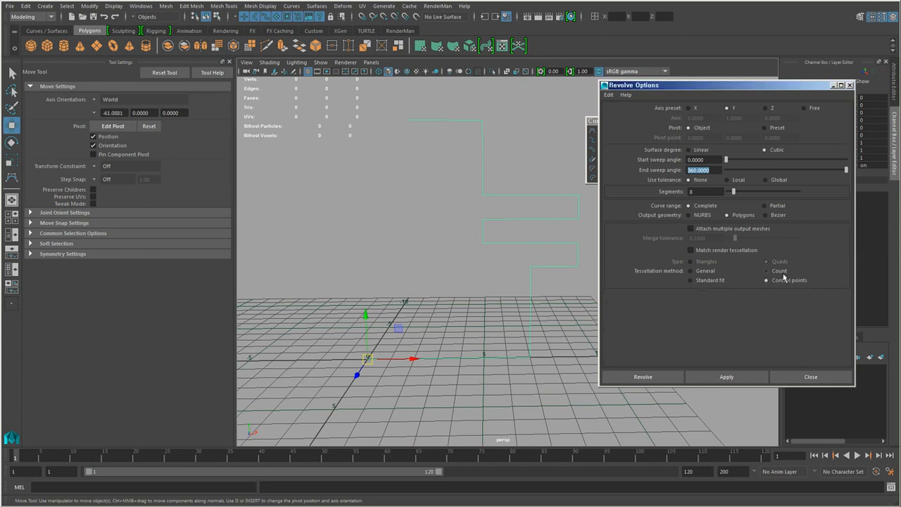
Step: Show the curve's control vertices for inspection, return to object mode and reselect the curve
right_click_drag(488, 191, 407, 185)
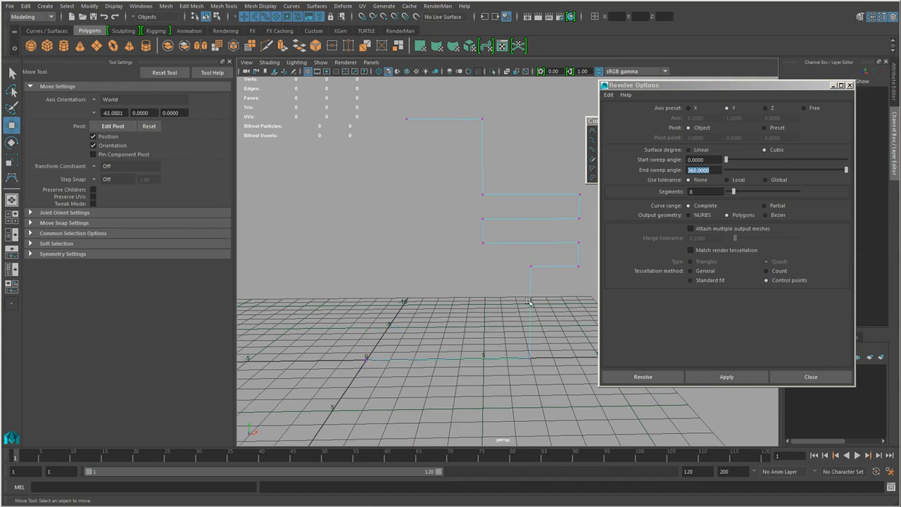
left_click_drag(497, 307, 433, 313, "alt")
middle_click_drag(490, 274, 480, 282, "alt")
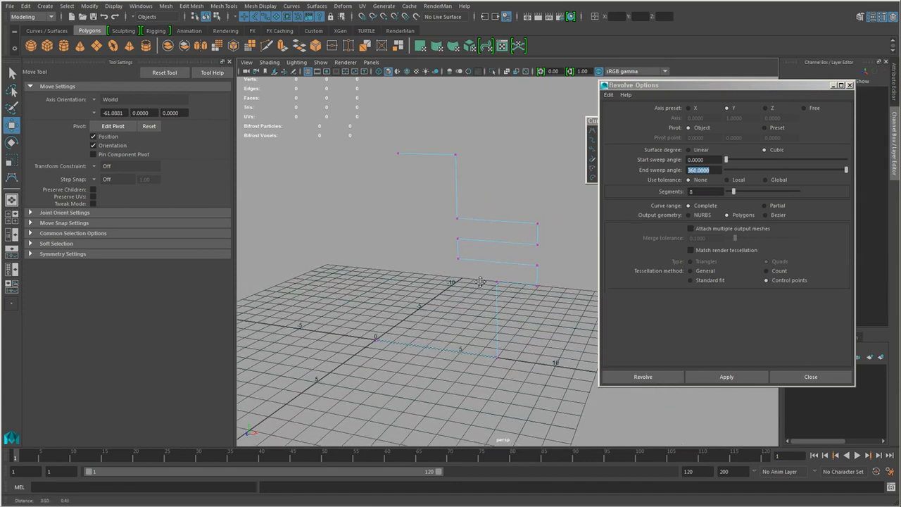
right_click_drag(480, 282, 508, 271, "alt")
right_click_drag(530, 242, 607, 216)
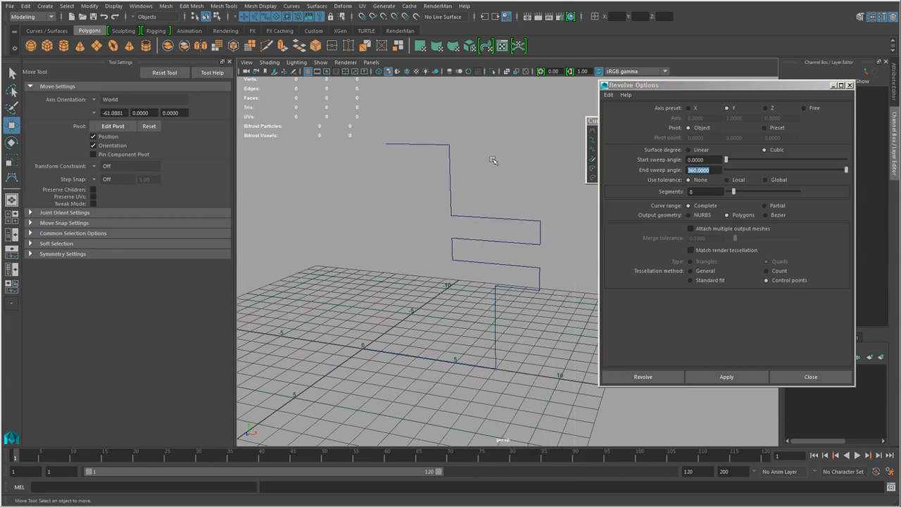
left_click_drag(438, 166, 484, 235)
right_click_drag(496, 313, 504, 361, "alt")
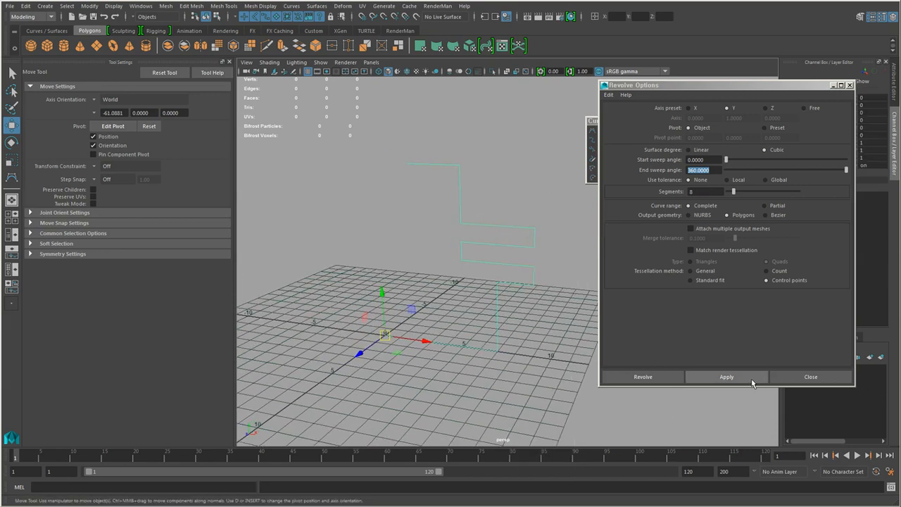
Step: Apply the revolve with 8 segments, inspect the faceted shape and undo it
left_click(726, 376)
mouse_move(492, 338)
left_mouse_down("alt")
mouse_move(451, 296)
mouse_move(445, 328)
mouse_move(497, 276)
mouse_move(495, 233)
mouse_move(458, 322)
mouse_move(431, 349)
mouse_move(489, 368)
mouse_move(410, 372)
mouse_move(465, 368)
mouse_move(456, 262)
mouse_move(460, 302)
mouse_move(489, 314)
mouse_move(503, 250)
mouse_move(485, 350)
mouse_move(482, 327)
left_mouse_up("alt")
right_click_drag(482, 326, 479, 389, "alt")
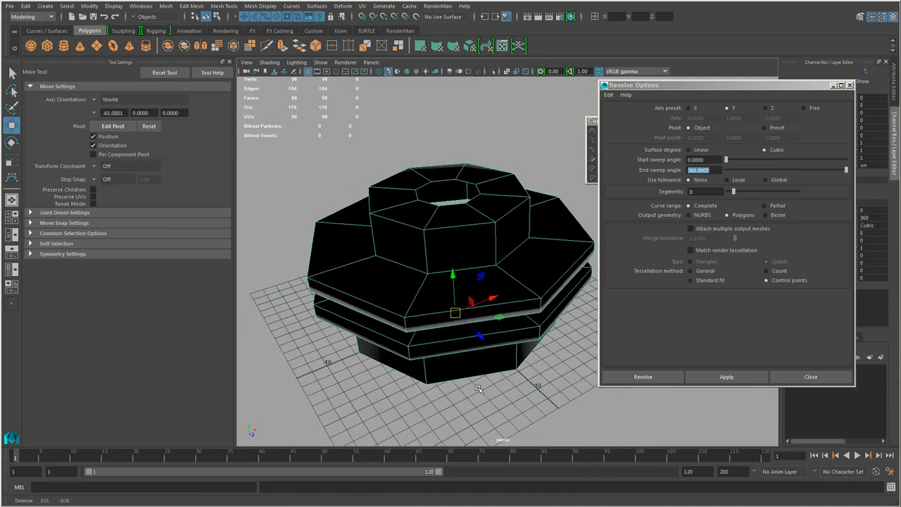
middle_click_drag(479, 389, 479, 387, "alt")
key("ctrl+z")
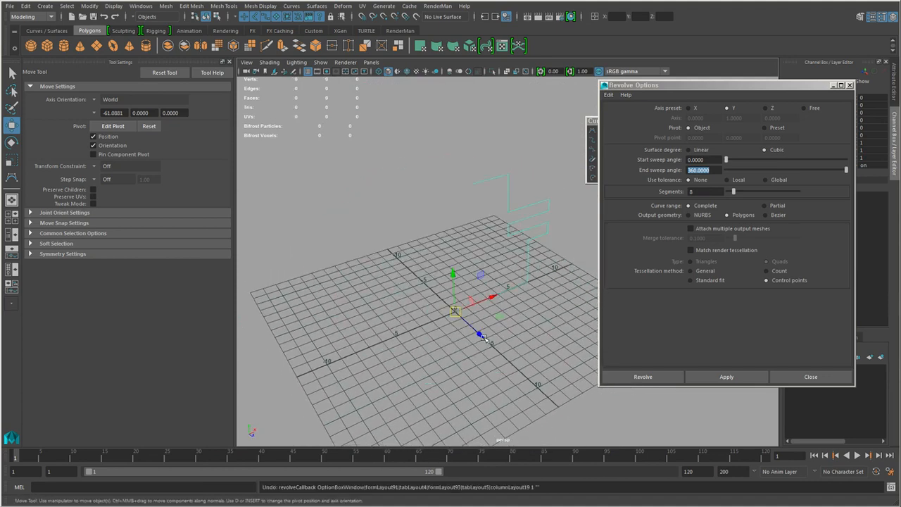
Step: Set the revolve segments to 16, apply the revolve to the curve and close its options
left_click_drag(483, 338, 437, 339, "alt")
left_click_drag(507, 348, 493, 355, "alt")
middle_click_drag(492, 355, 497, 391, "alt")
mouse_move(496, 391)
right_mouse_down("alt")
mouse_move(525, 391)
mouse_move(501, 385)
right_mouse_up("alt")
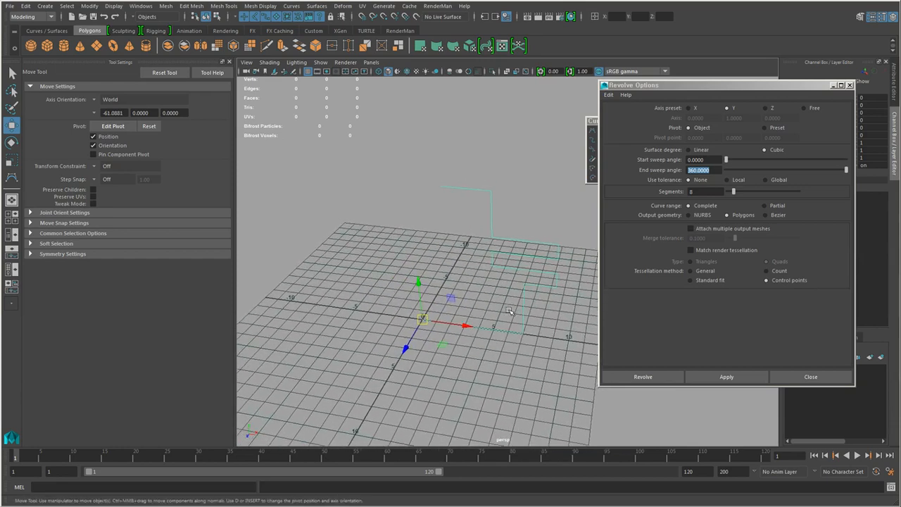
left_click(687, 194)
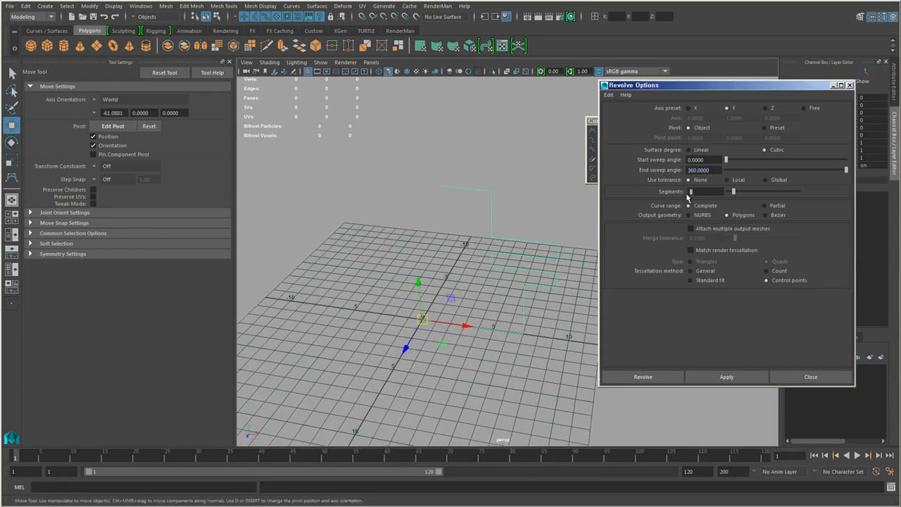
left_click(694, 377)
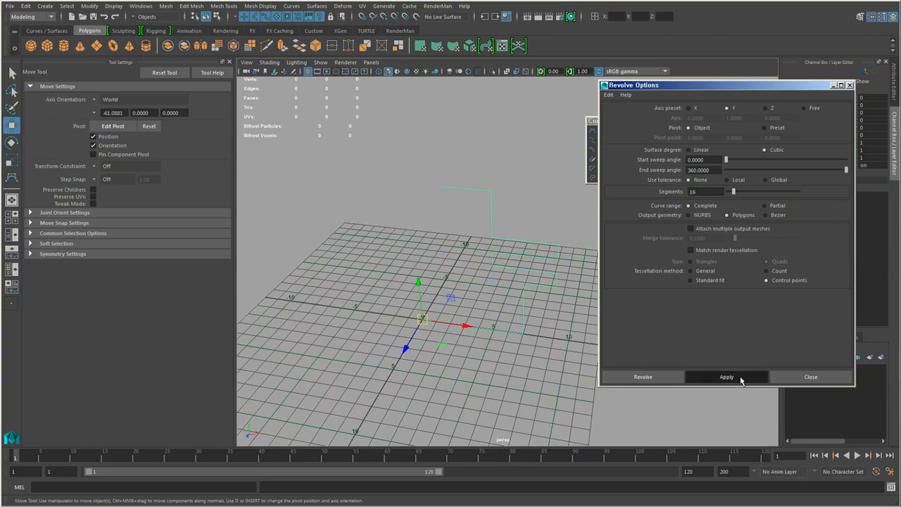
left_click_drag(409, 333, 536, 359, "alt")
mouse_move(532, 306)
left_mouse_down("alt")
mouse_move(473, 312)
mouse_move(442, 287)
mouse_move(530, 292)
mouse_move(534, 313)
left_mouse_up("alt")
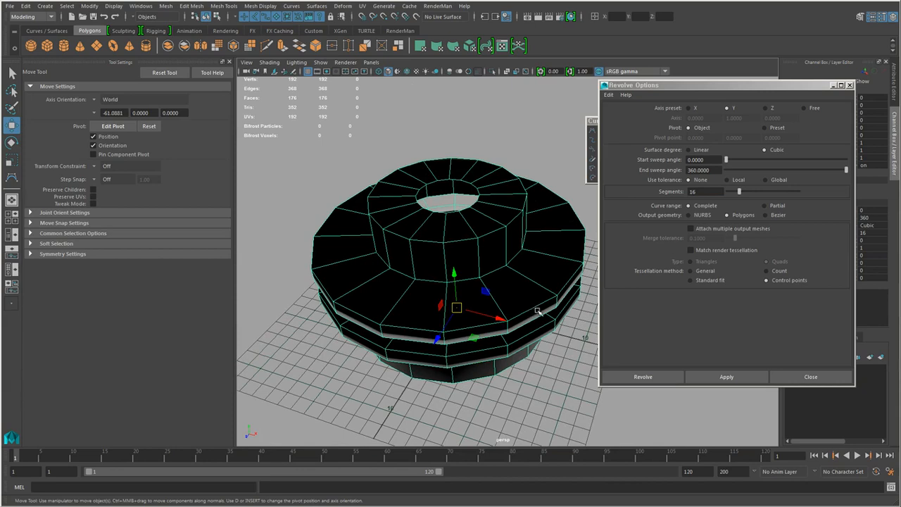
left_click_drag(476, 322, 481, 324, "alt")
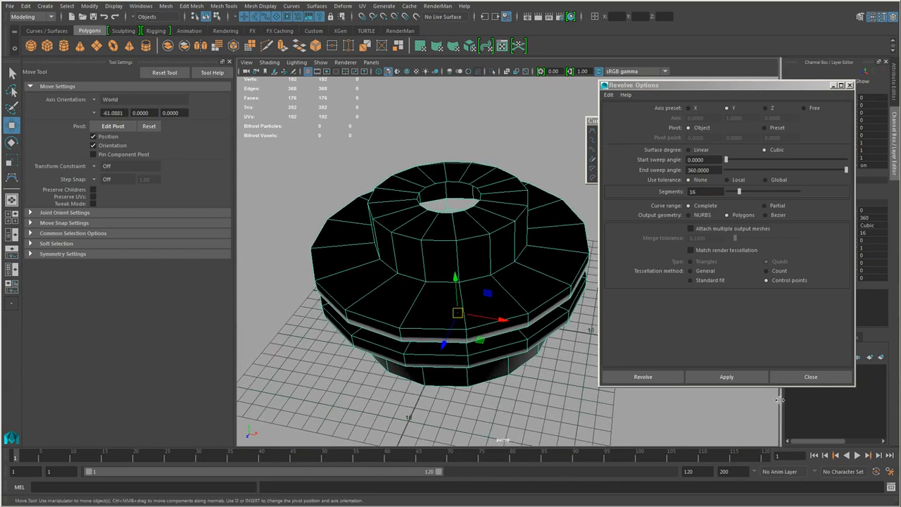
left_click(812, 378)
middle_click_drag(611, 357, 634, 366, "alt")
right_click_drag(633, 366, 658, 356, "alt")
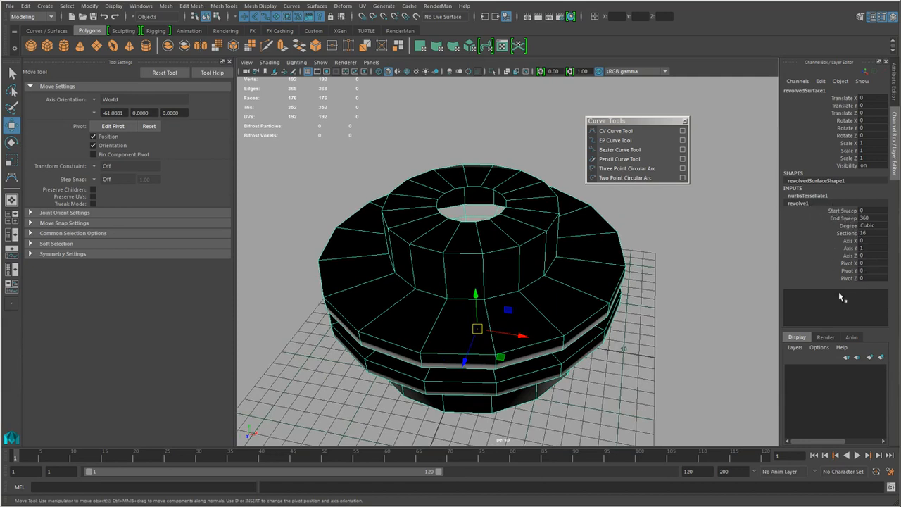
Step: Try 8 sections in the revolve history of the surface, and raise the value to 32
double_click(869, 234)
type("8")
key("Return")
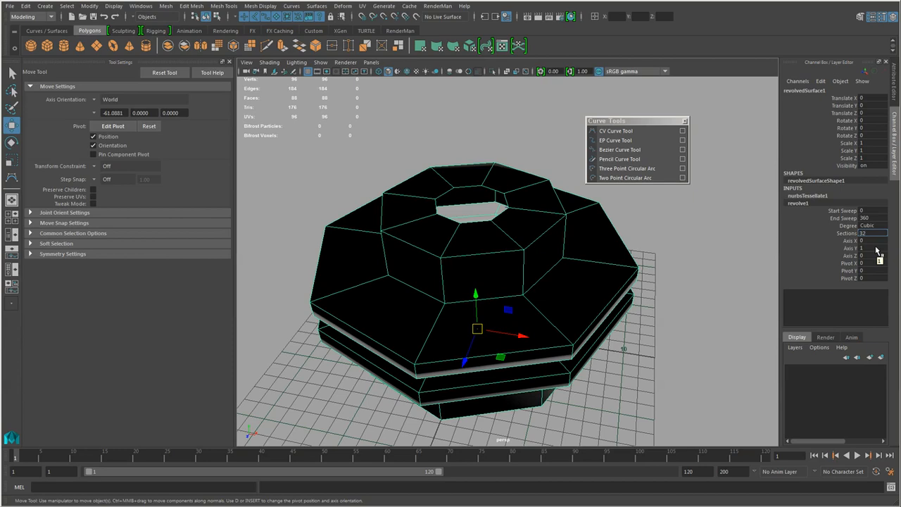
key("Return")
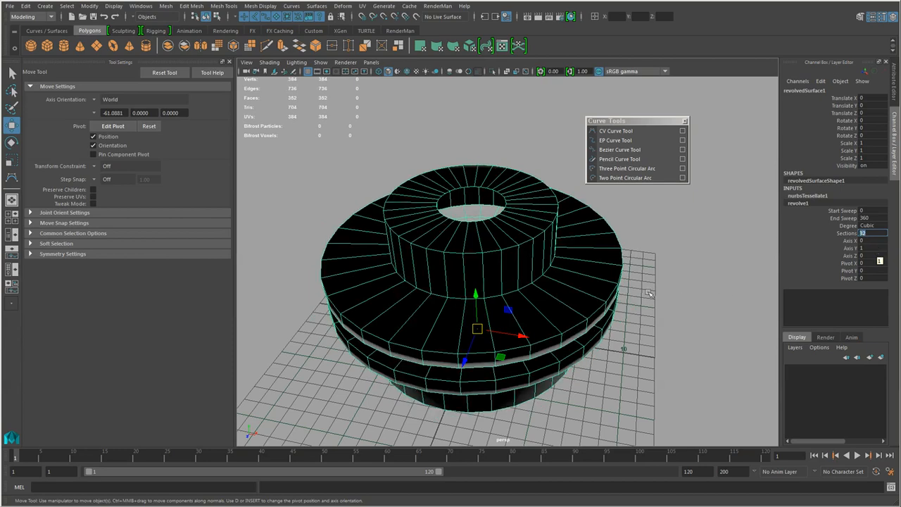
Step: Examine the revolved surface's profile and smoothness from the side and from above
scroll(623, 297, "down", 6)
left_click_drag(541, 324, 541, 360, "alt")
right_click_drag(542, 360, 549, 302, "alt")
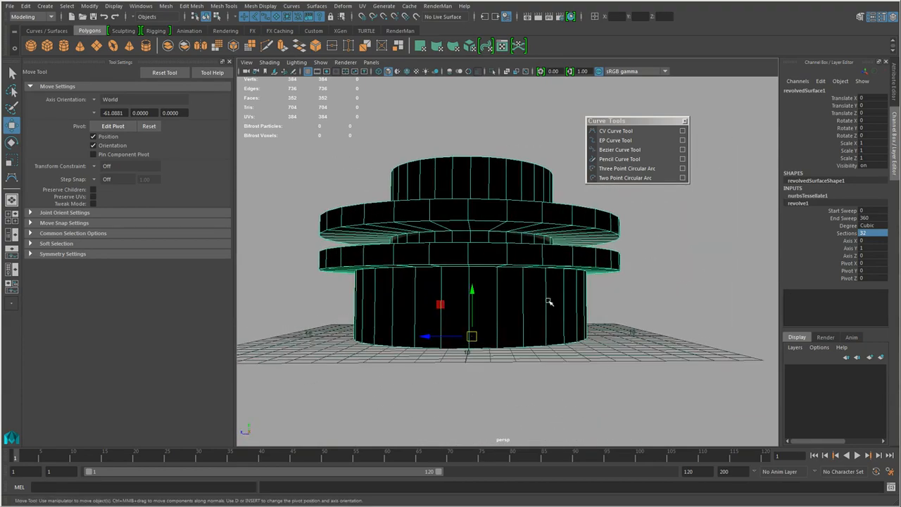
middle_click_drag(537, 311, 547, 334, "alt")
right_click_drag(548, 333, 583, 362, "alt")
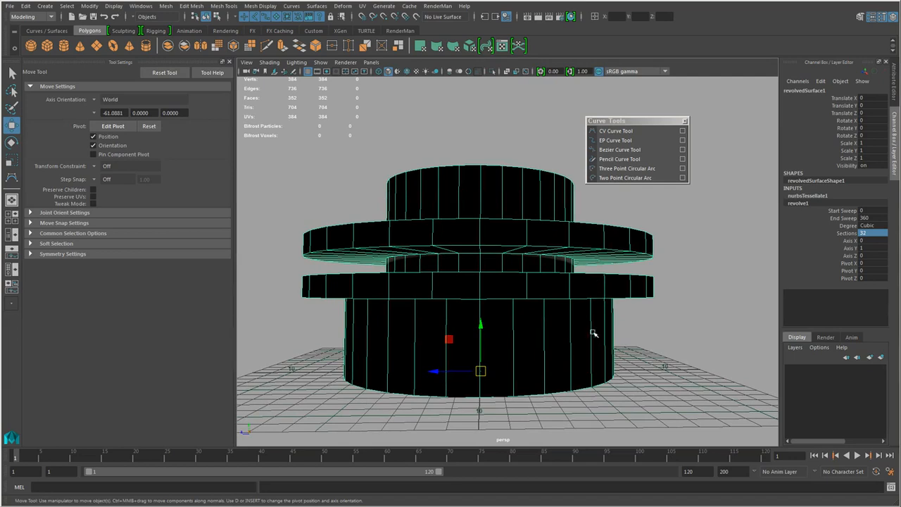
left_click_drag(614, 326, 539, 355, "alt")
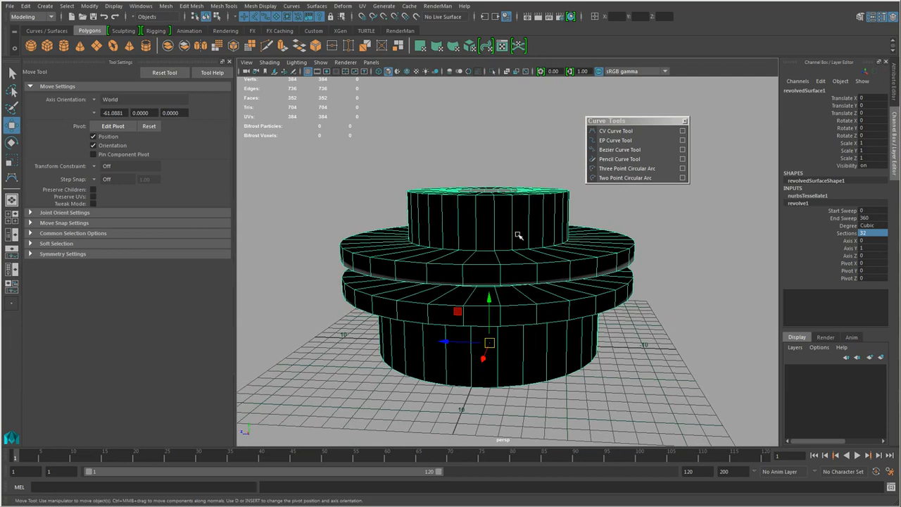
left_click_drag(523, 233, 553, 324, "alt")
right_click_drag(553, 324, 652, 349, "alt")
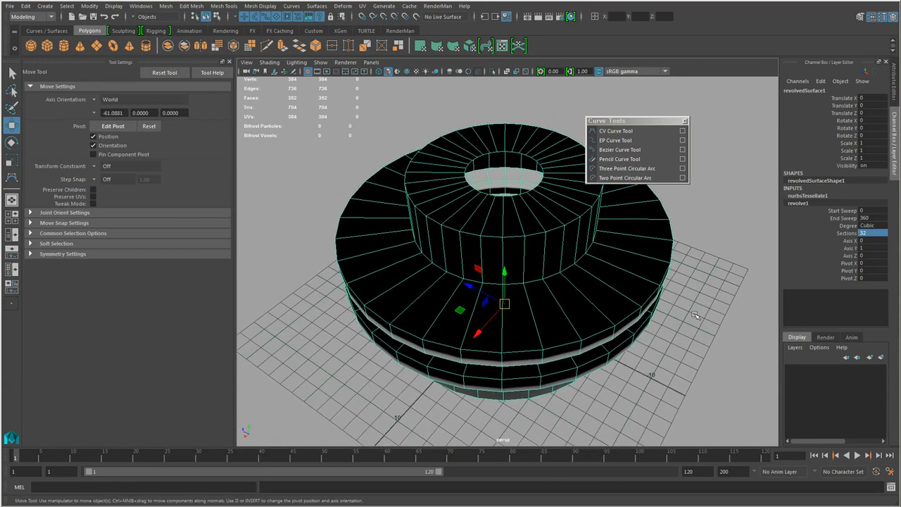
Step: Set the revolve's end sweep to 180 and view the open side of the half-revolved shape
double_click(881, 219)
type("18")
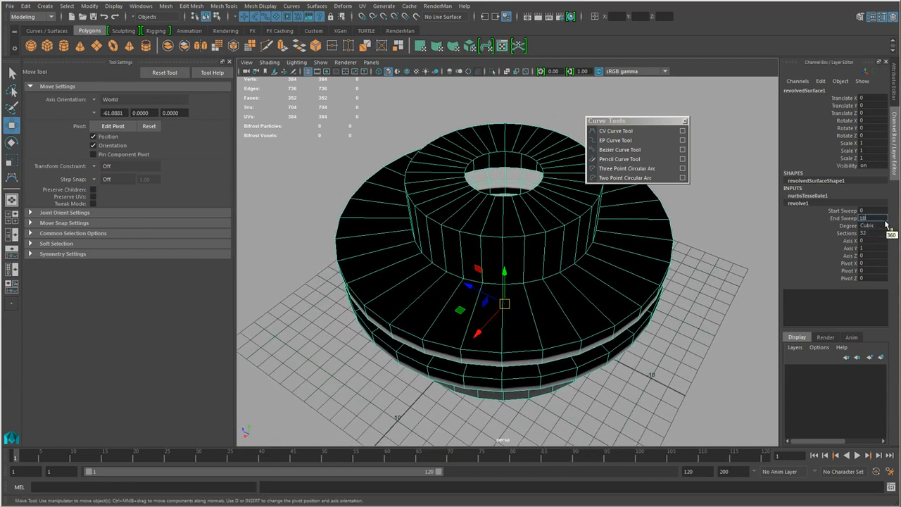
type("0")
key("Return")
left_click_drag(571, 286, 422, 302, "alt")
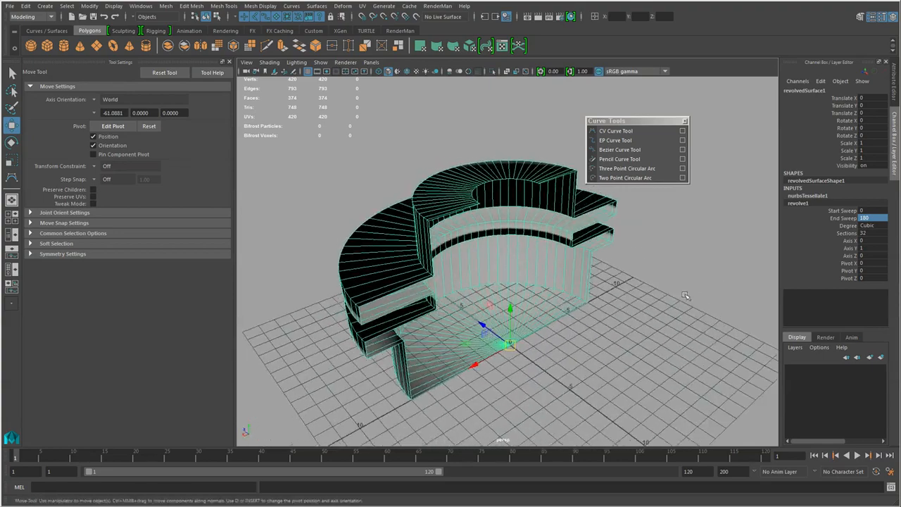
Step: Set the revolve's end sweep to 90 and its sections to 8
left_click(879, 217)
type("90")
key("Return")
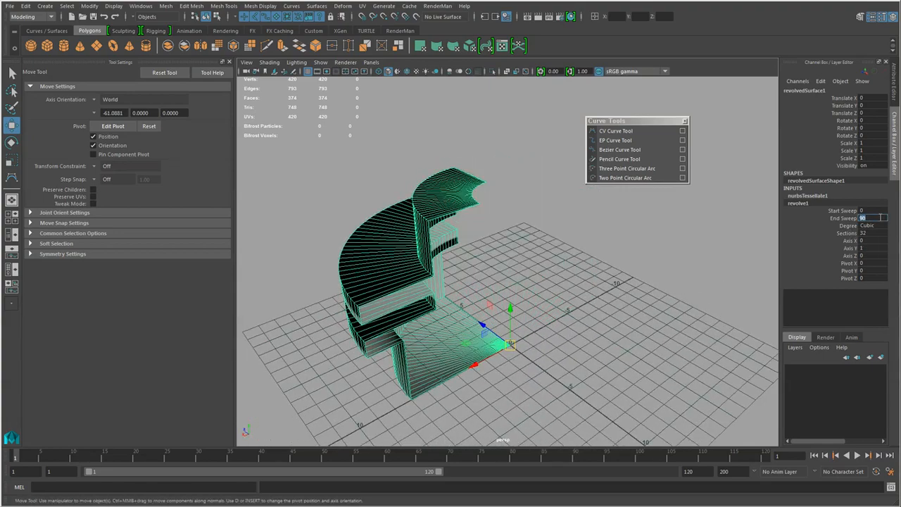
left_click_drag(725, 313, 540, 377, "alt")
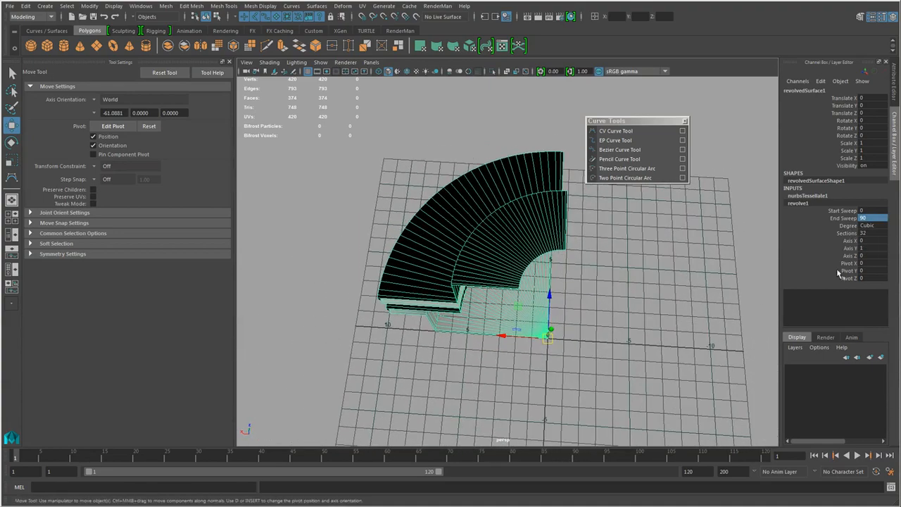
left_click(879, 233)
type("8")
key("Return")
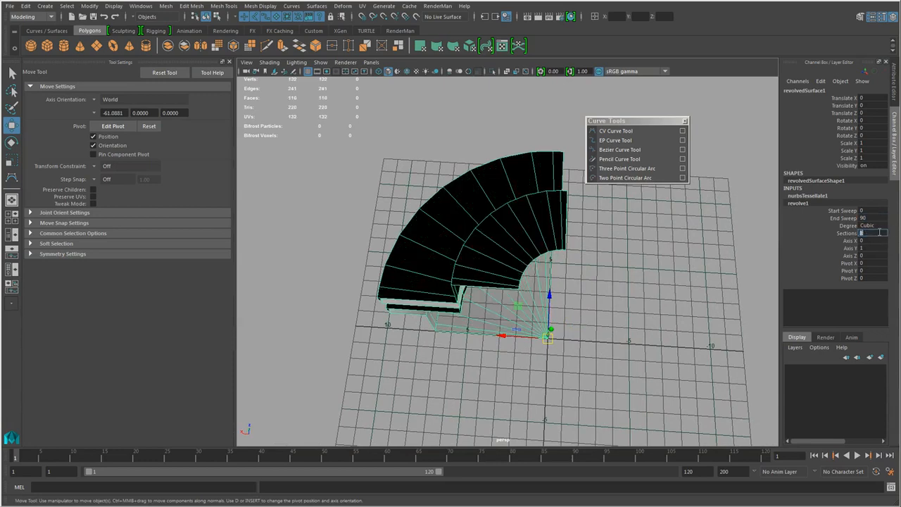
Step: Inspect the outer faces of the quarter-revolved surface up close and close the floating Curve Tools palette
left_click_drag(730, 259, 533, 280, "alt")
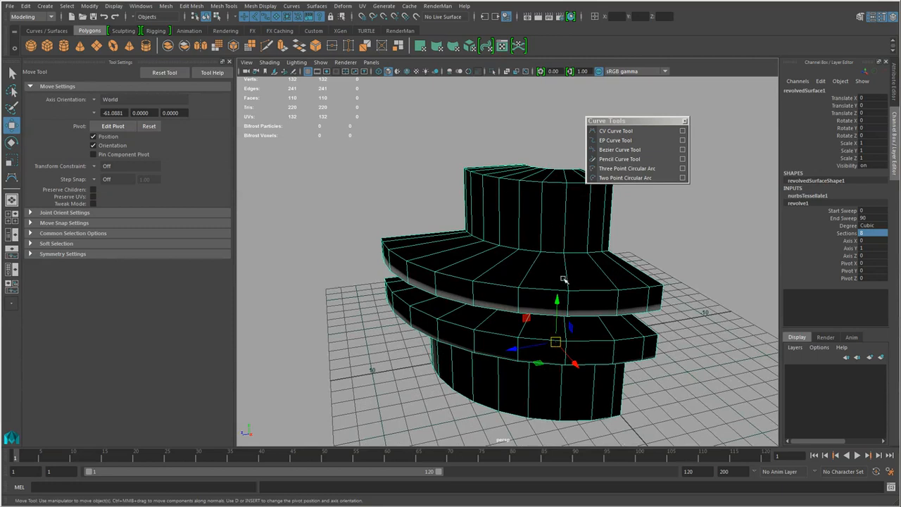
left_click_drag(570, 282, 345, 97, "alt")
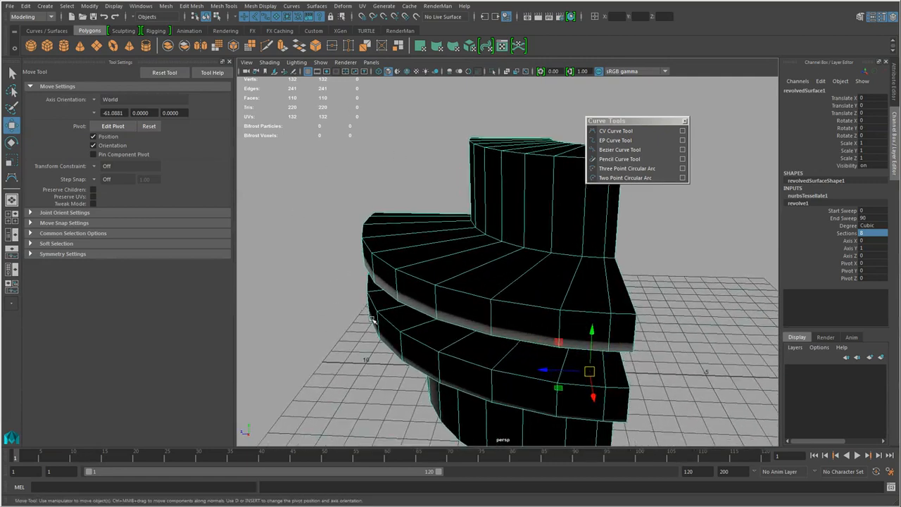
left_click_drag(374, 320, 425, 314, "alt")
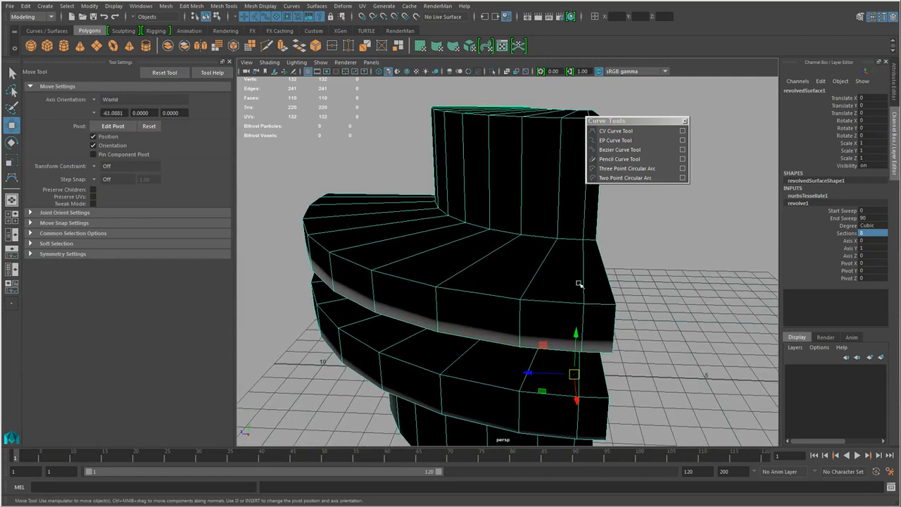
right_click_drag(651, 313, 485, 322, "alt")
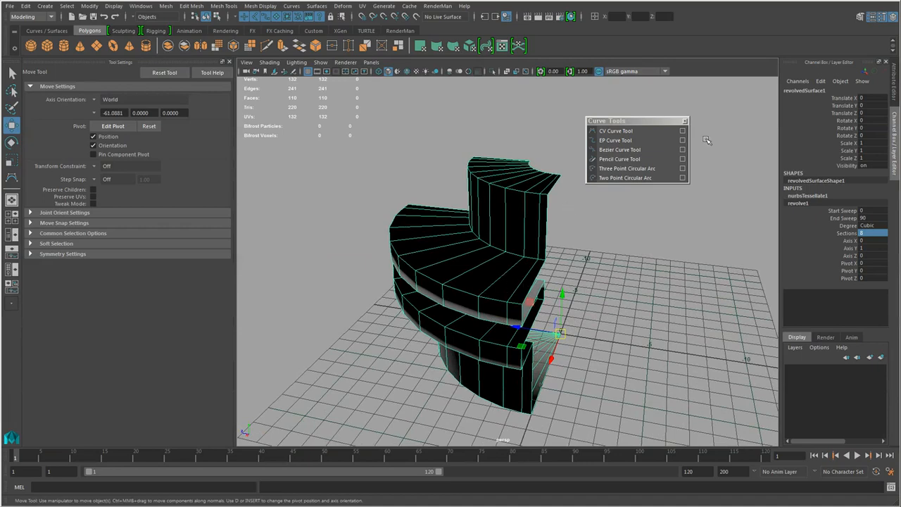
left_click(684, 121)
Step: Clear and redo the selection of the revolved surface, and bring up the attributes of its shape node
left_click_drag(526, 325, 565, 296, "alt")
left_click(594, 193)
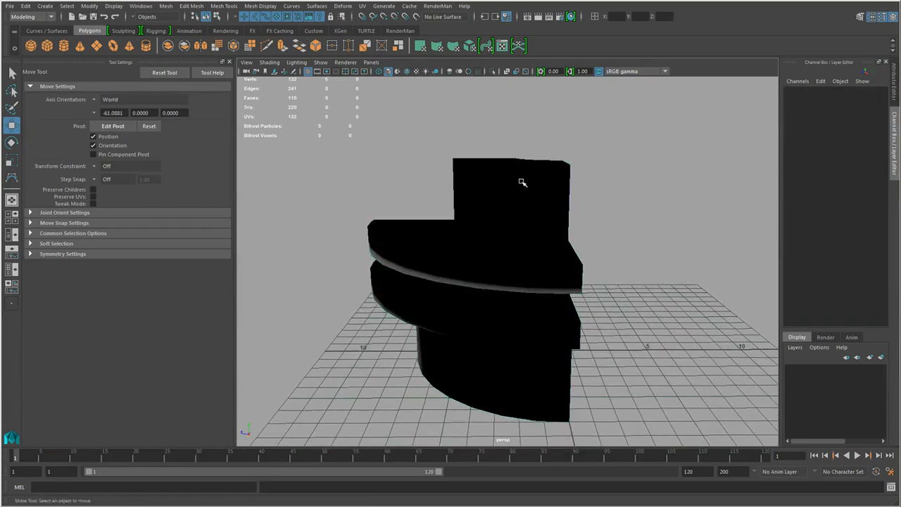
left_click_drag(509, 159, 578, 235)
left_click_drag(572, 276, 561, 300, "alt")
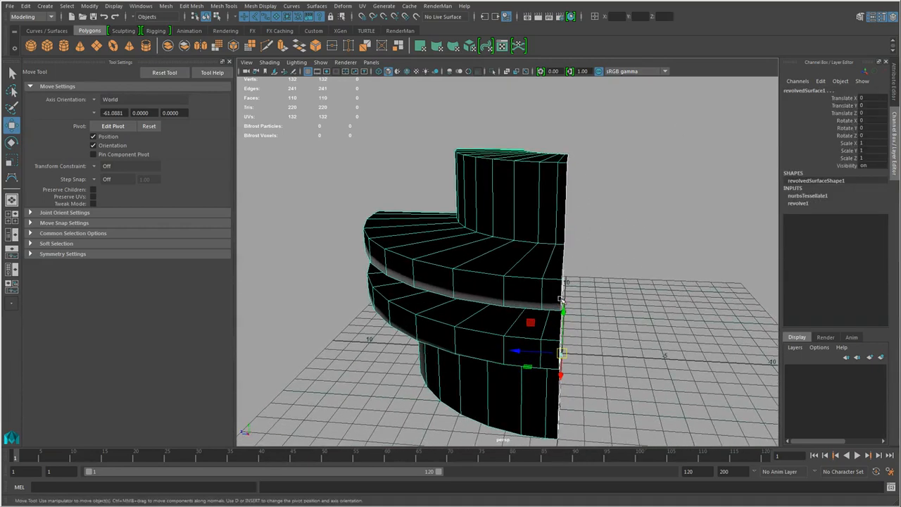
left_click(894, 95)
left_click(715, 91)
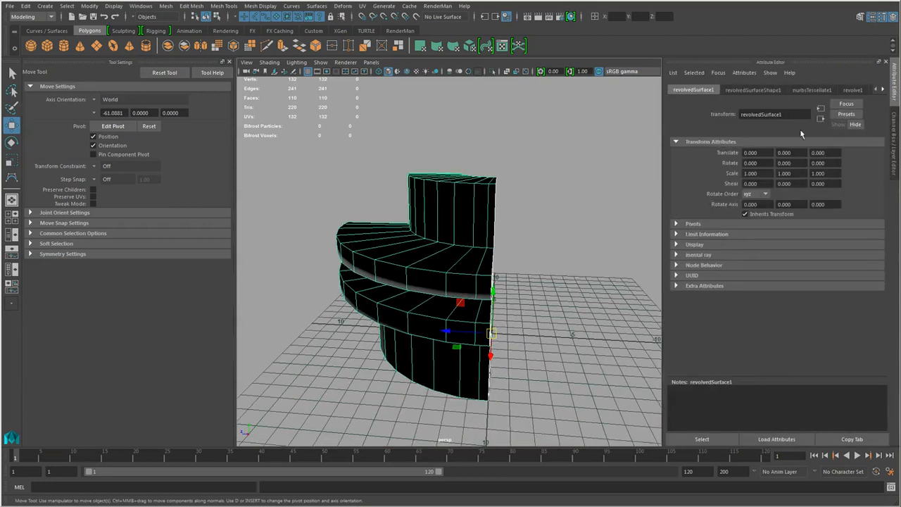
left_click(770, 93)
left_click_drag(795, 113, 784, 115)
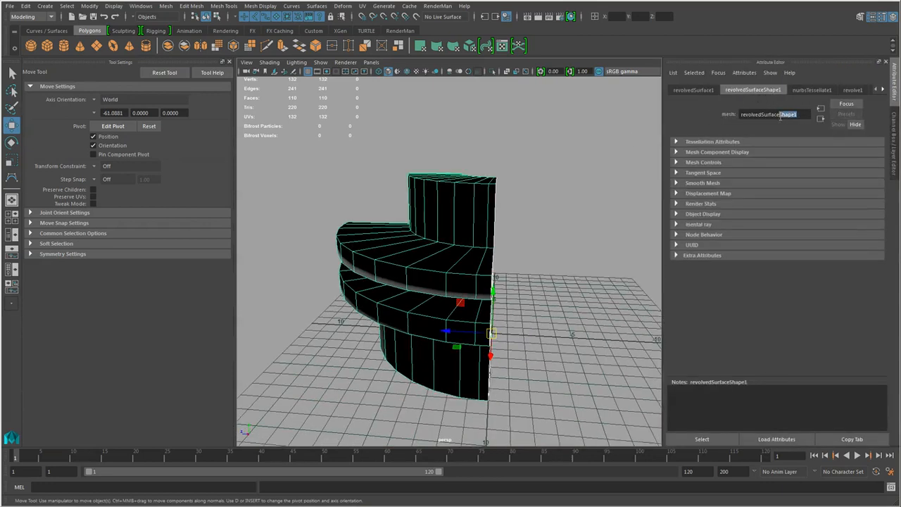
Step: Turn on the display of normals in the surface's mesh component display settings
left_click(708, 154)
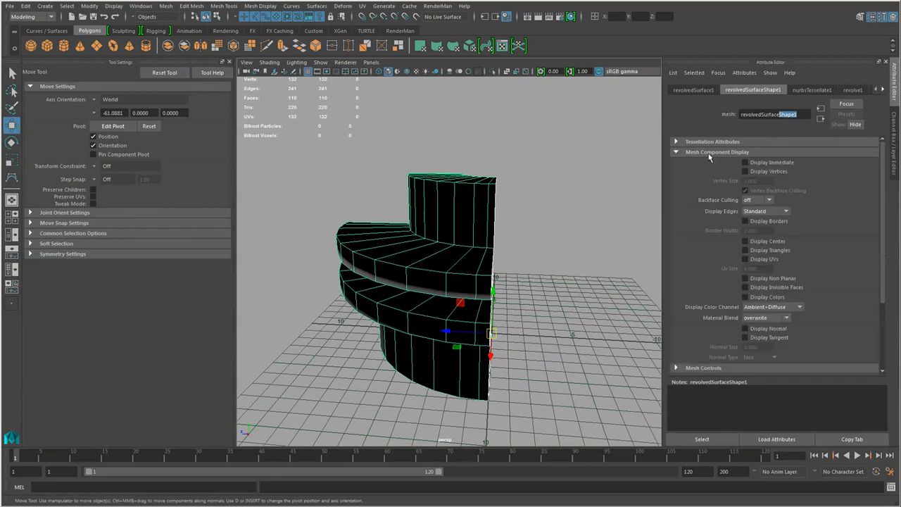
middle_click_drag(518, 322, 537, 307, "alt")
right_click_drag(538, 306, 551, 314, "alt")
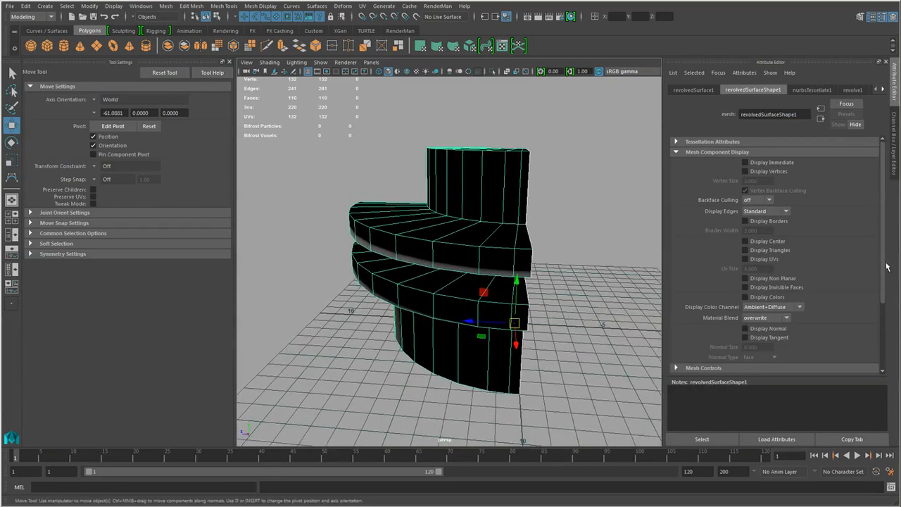
left_click_drag(881, 264, 878, 296)
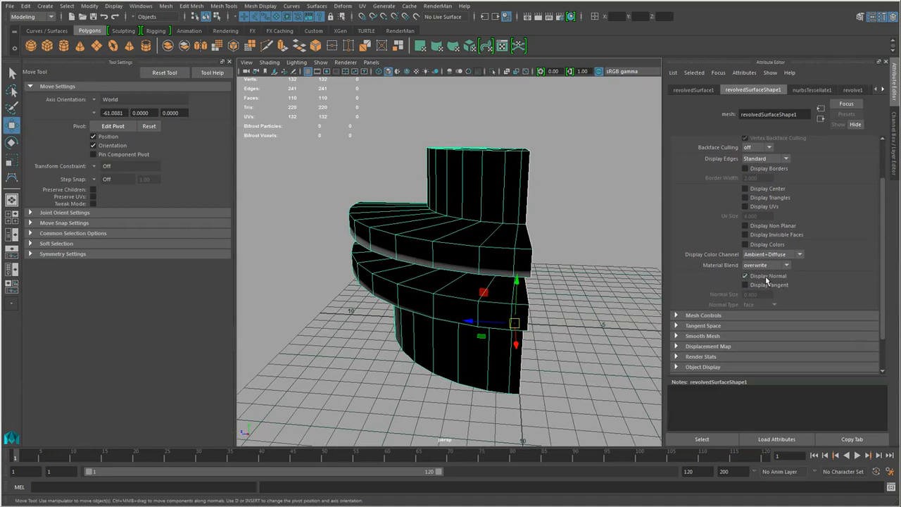
Step: Examine the direction of the face normals on the surface's inner wall and compare it with the outer faces
left_click_drag(523, 280, 405, 338, "alt")
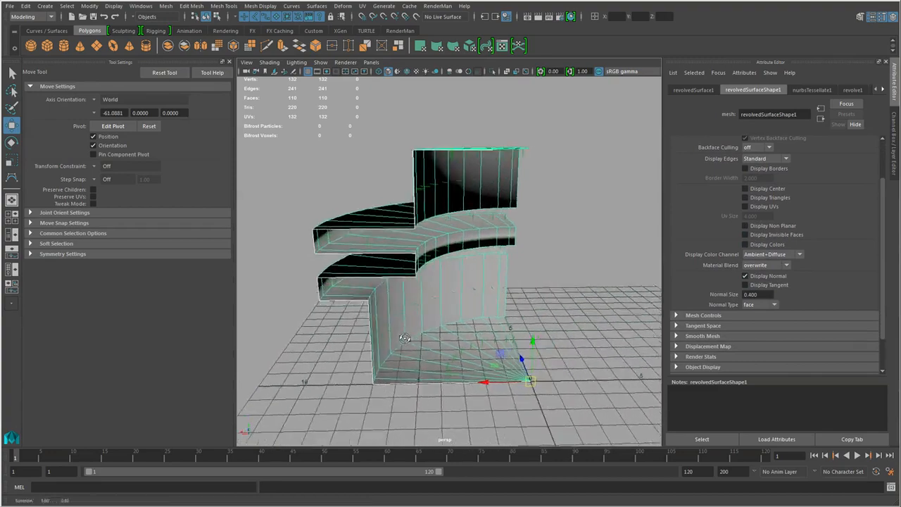
scroll(405, 339, "up", 4)
middle_click_drag(405, 338, 436, 289, "alt")
scroll(426, 331, "up", 6)
middle_click_drag(465, 338, 488, 347, "alt")
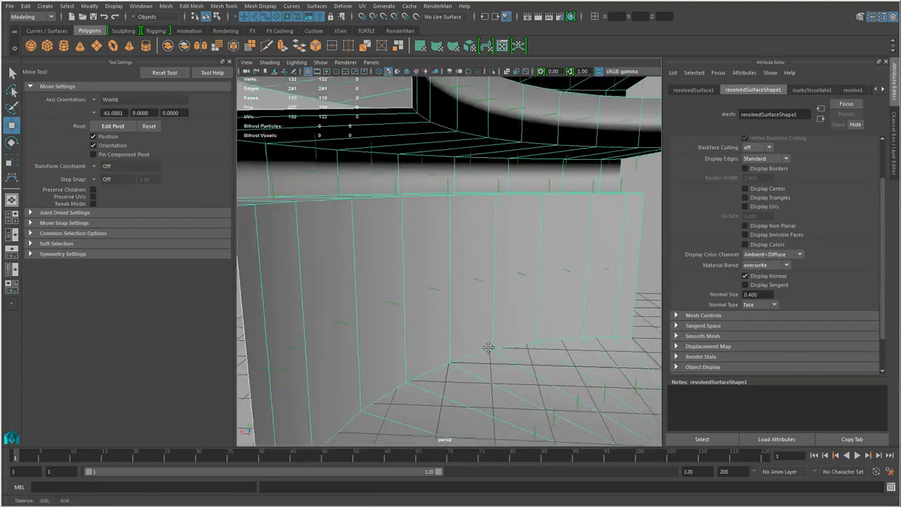
left_click_drag(488, 347, 428, 335, "alt")
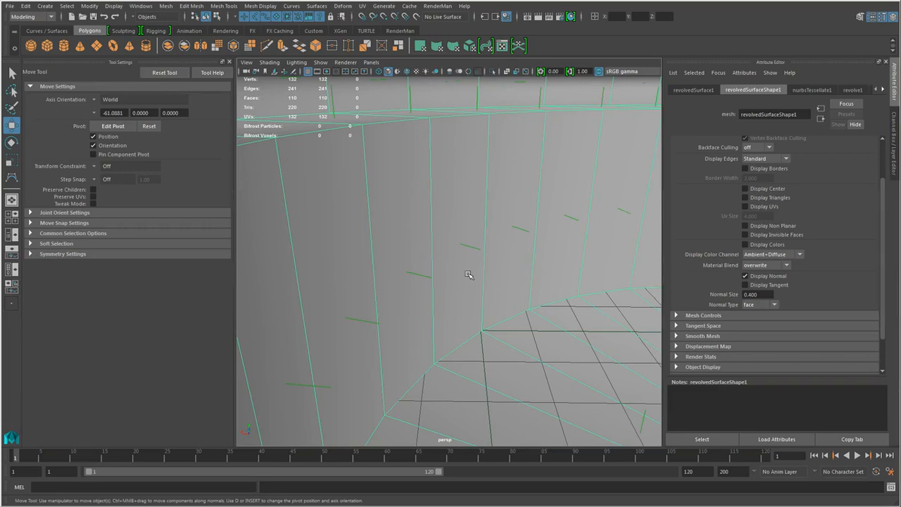
right_click_drag(477, 280, 324, 303, "alt")
left_click_drag(324, 303, 444, 303, "alt")
right_click_drag(444, 303, 508, 307, "alt")
middle_click_drag(488, 334, 487, 364, "alt")
left_click_drag(456, 302, 465, 337, "alt")
right_click_drag(467, 338, 535, 342, "alt")
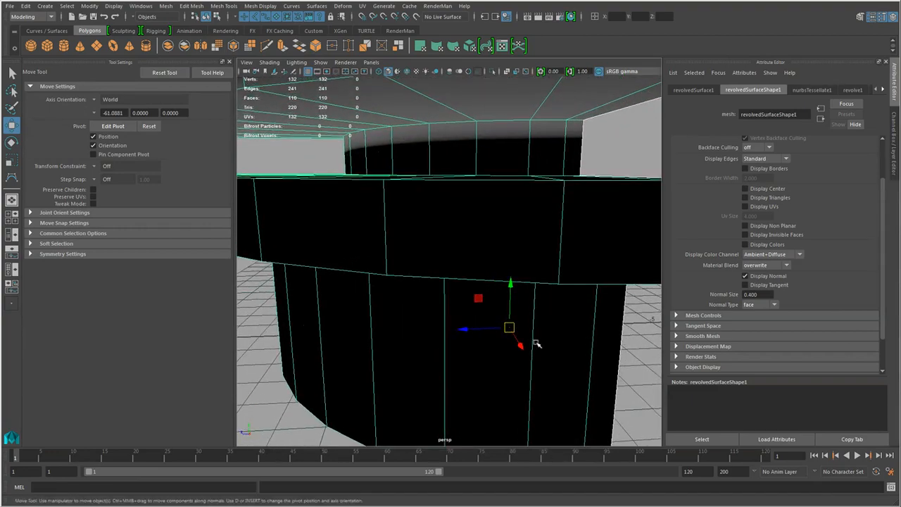
Step: Switch back to the channel box and examine the normals and shading around the open side of the surface
right_click_drag(394, 339, 352, 337, "alt")
left_click_drag(380, 333, 464, 306, "alt")
right_click_drag(465, 309, 507, 324, "alt")
left_click_drag(507, 324, 521, 338, "alt")
right_click_drag(517, 341, 470, 345, "alt")
left_click_drag(470, 343, 366, 288, "alt")
right_click_drag(464, 288, 416, 279, "alt")
left_click_drag(416, 279, 492, 316, "alt")
key("ctrl+a")
right_click_drag(492, 316, 529, 289, "alt")
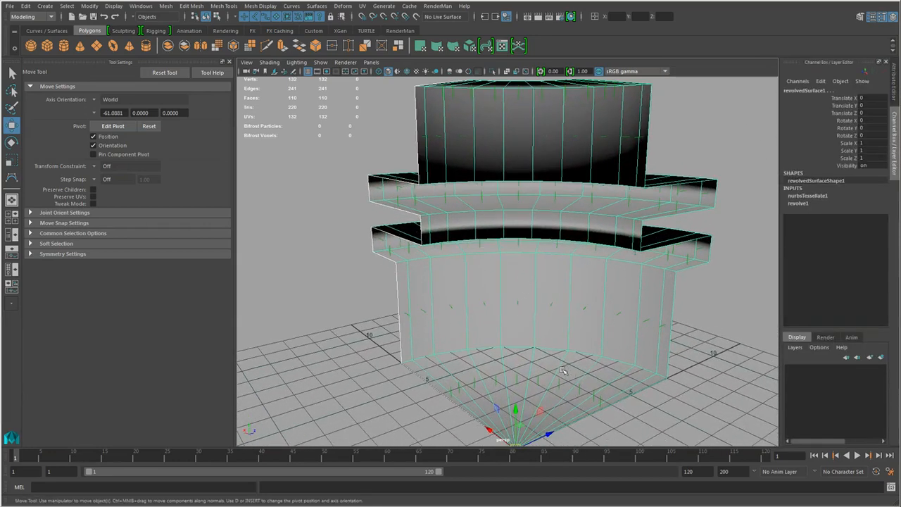
left_click_drag(513, 359, 566, 338, "alt")
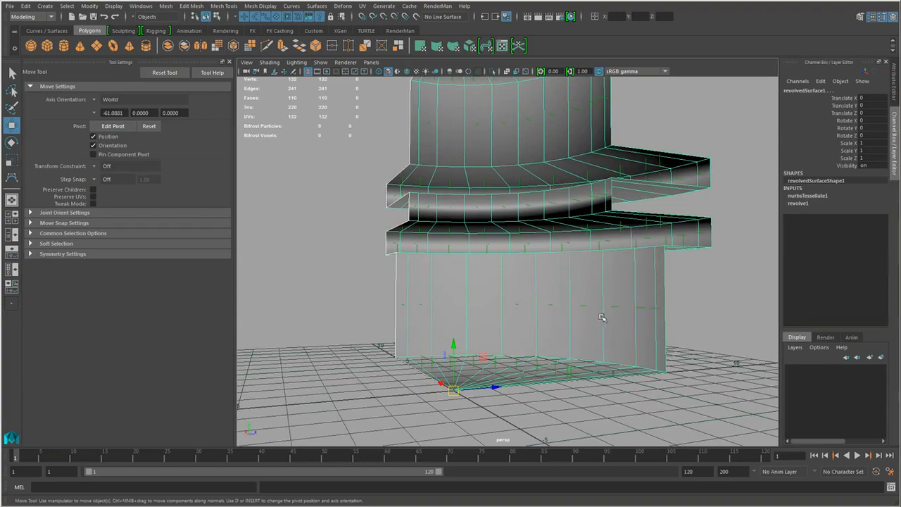
right_click_drag(601, 316, 493, 301, "alt")
left_click_drag(492, 301, 556, 327, "alt")
right_click_drag(556, 327, 577, 321, "alt")
left_click(643, 274)
left_click(517, 272)
left_click_drag(517, 272, 452, 298, "alt")
right_click_drag(451, 298, 487, 320, "alt")
left_click_drag(487, 320, 508, 325, "alt")
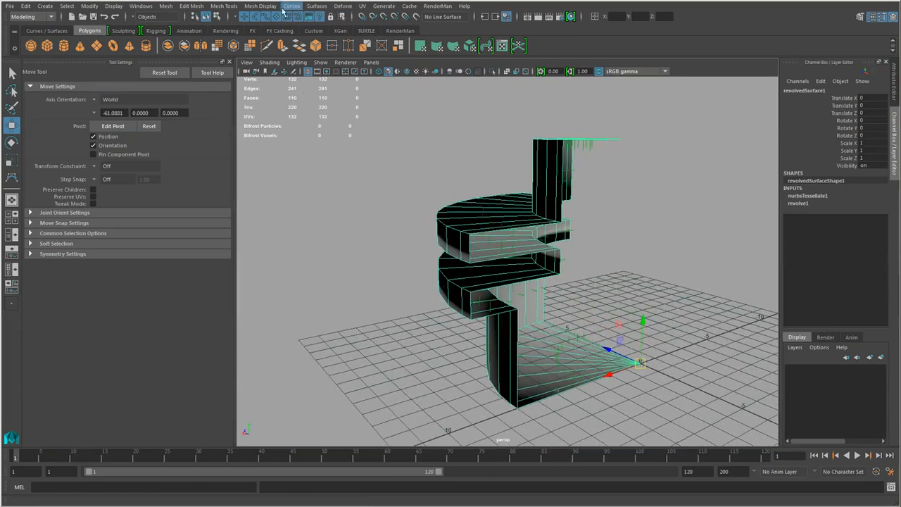
Step: Reverse the normals of the revolved surface
left_click(257, 7)
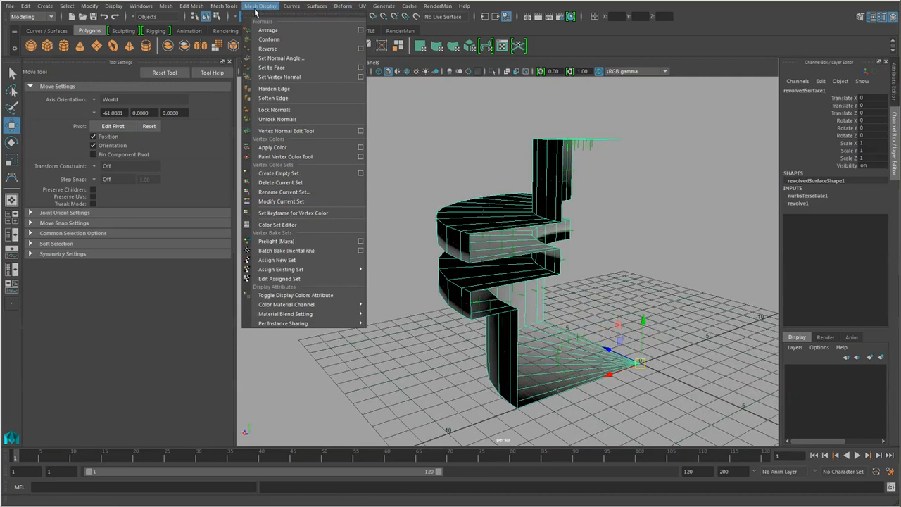
left_click(306, 49)
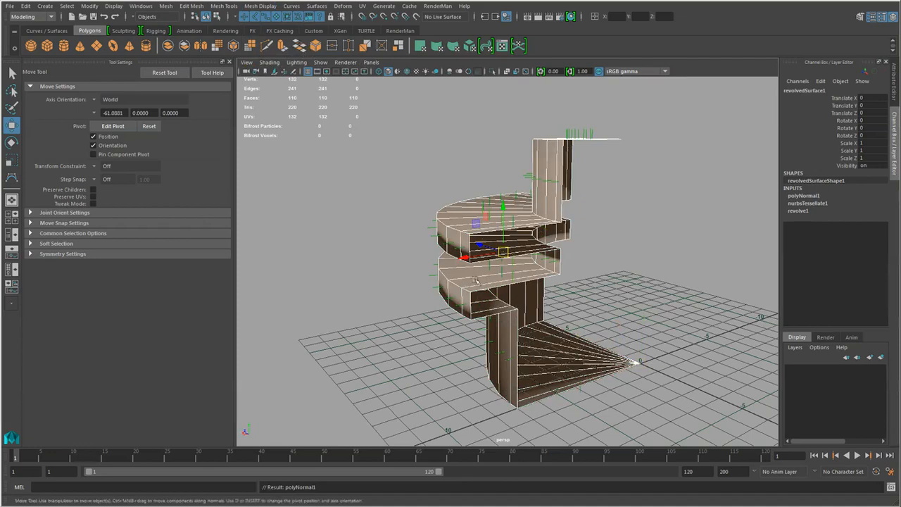
left_click_drag(493, 302, 479, 308, "alt")
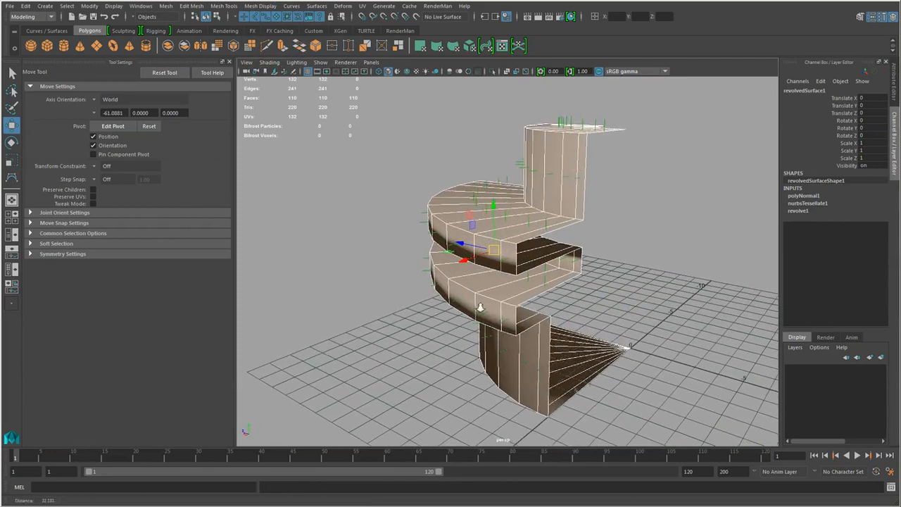
Step: Examine the shading and reversed normals on the surface's outer and inner faces
left_click(640, 231)
scroll(633, 215, "up", 4)
left_click(559, 169)
mouse_move(634, 215)
left_mouse_down("alt")
mouse_move(612, 229)
mouse_move(620, 208)
left_mouse_up("alt")
scroll(620, 208, "up", 3)
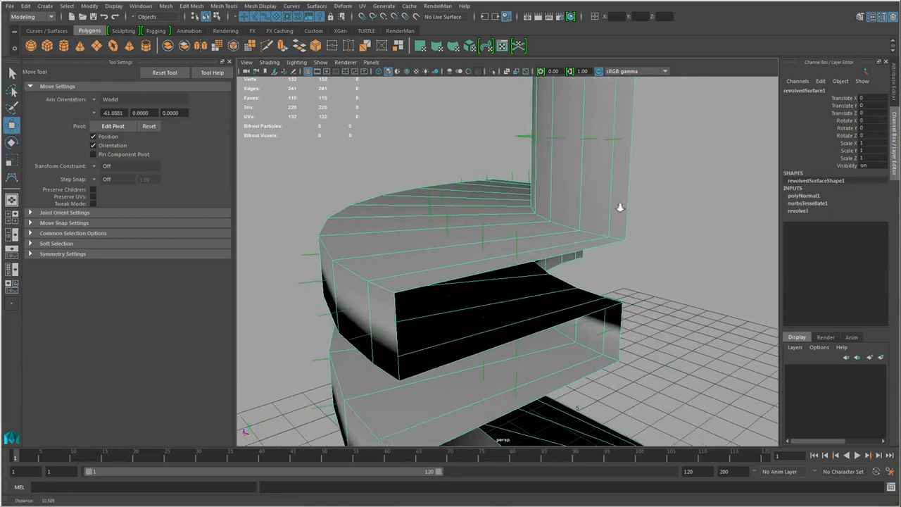
scroll(620, 207, "up", 1)
left_click_drag(617, 141, 380, 264, "alt")
scroll(585, 213, "down", 5)
right_click_drag(423, 274, 568, 201, "alt")
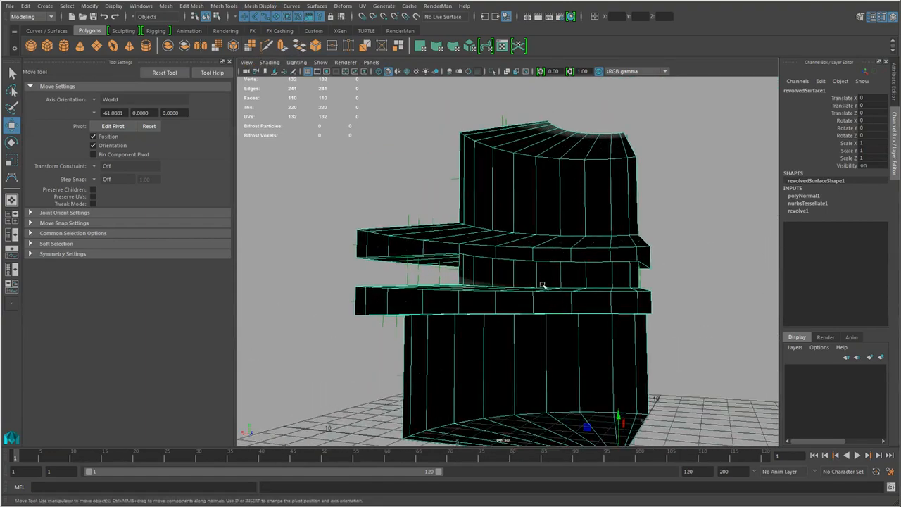
left_click_drag(541, 284, 575, 373, "alt")
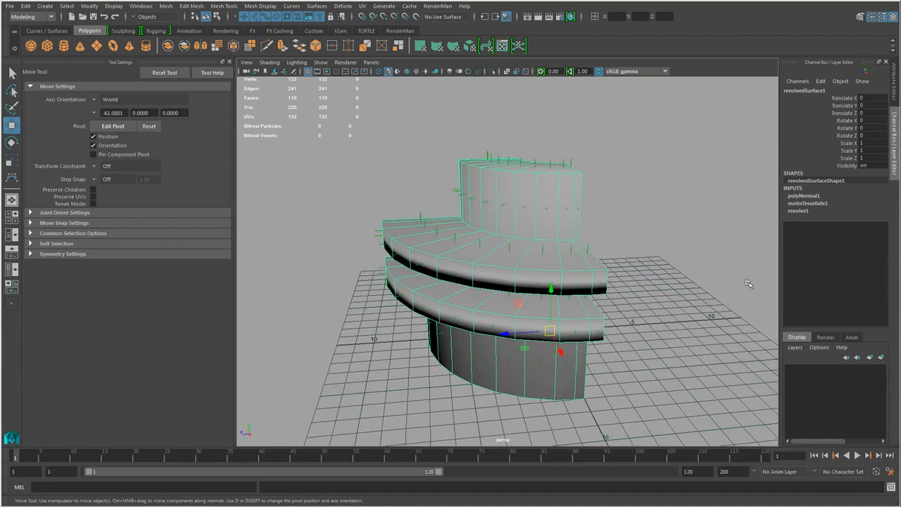
Step: Turn off the display of normals on the revolved surface's shape and return to the channel box
left_click(892, 94)
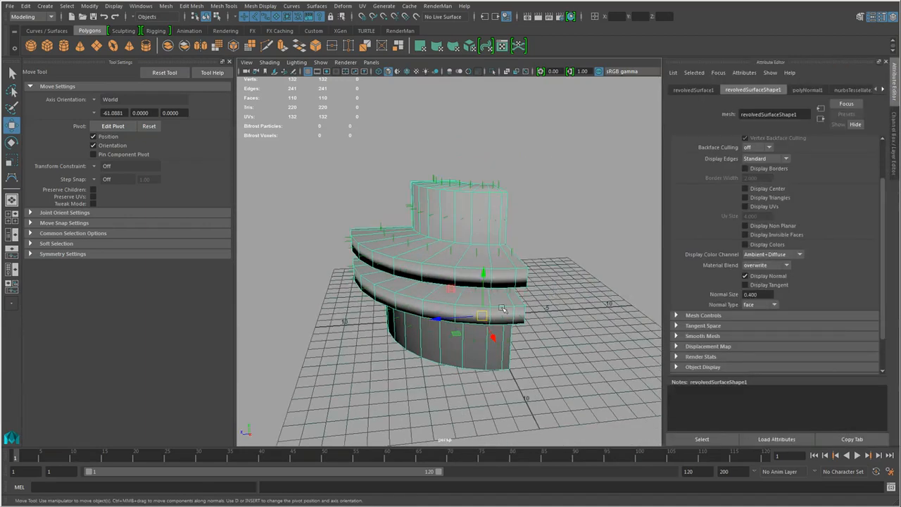
scroll(487, 342, "down", 3)
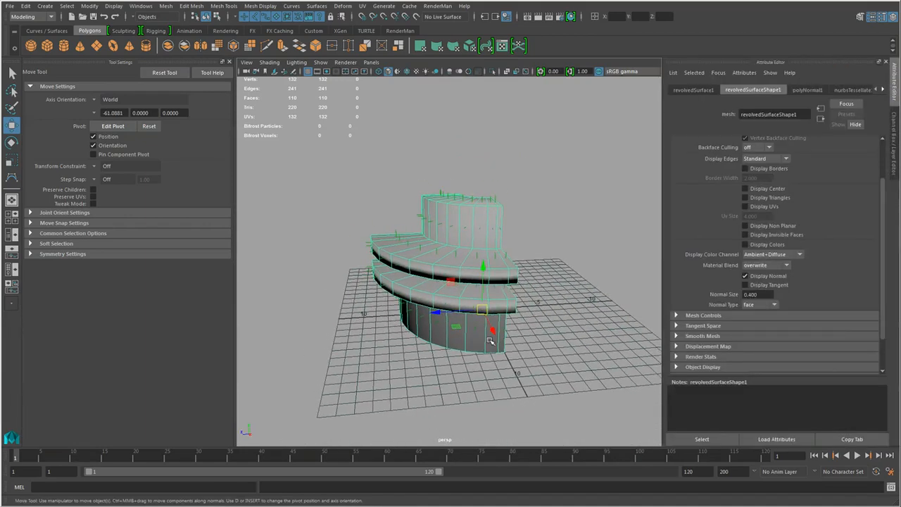
left_click(773, 278)
left_click(894, 154)
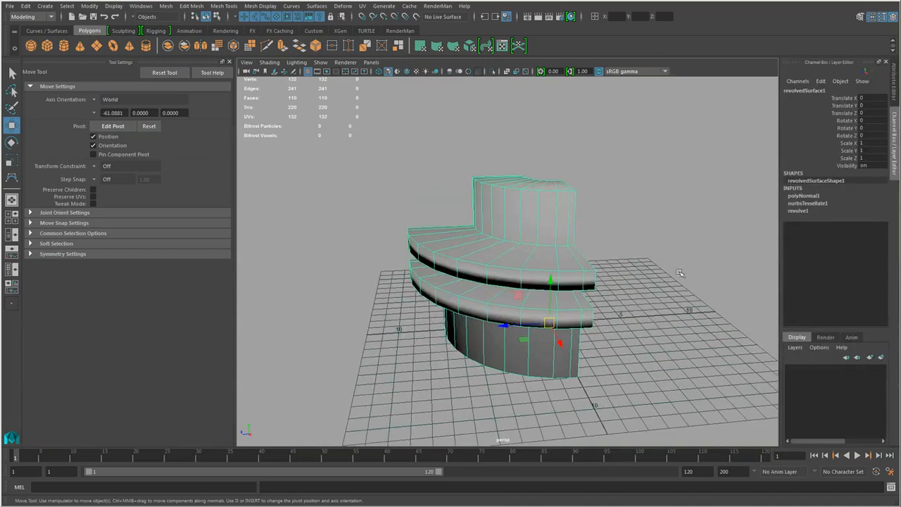
Step: Open the options of the Revolve command and place the dialog clear of the surface
left_click_drag(681, 273, 544, 317, "alt")
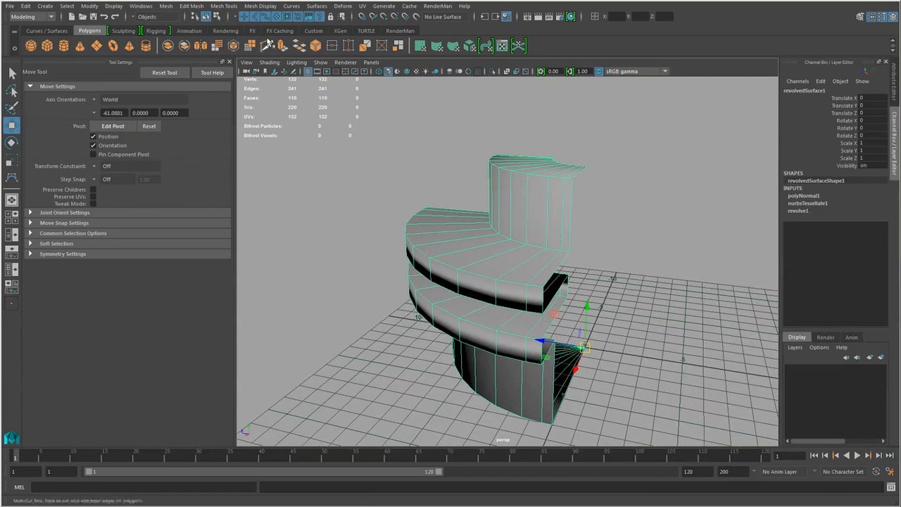
left_click(317, 5)
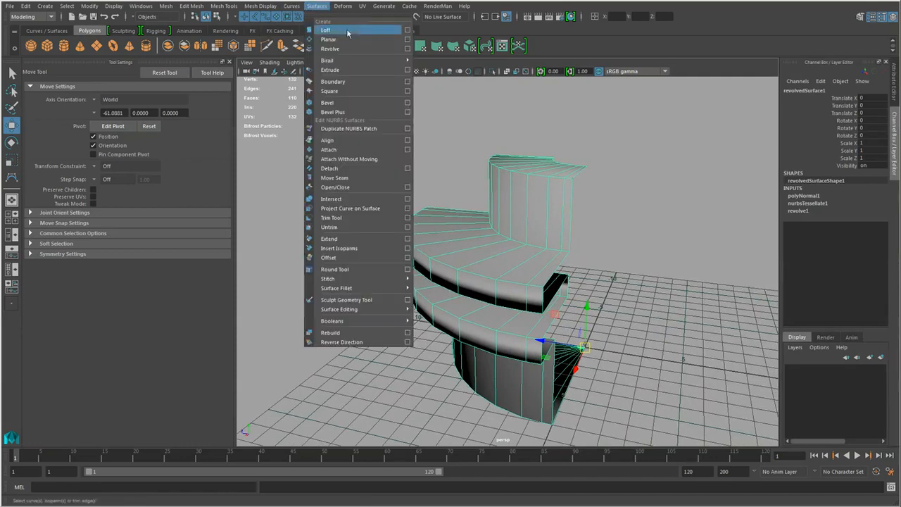
left_click(406, 51)
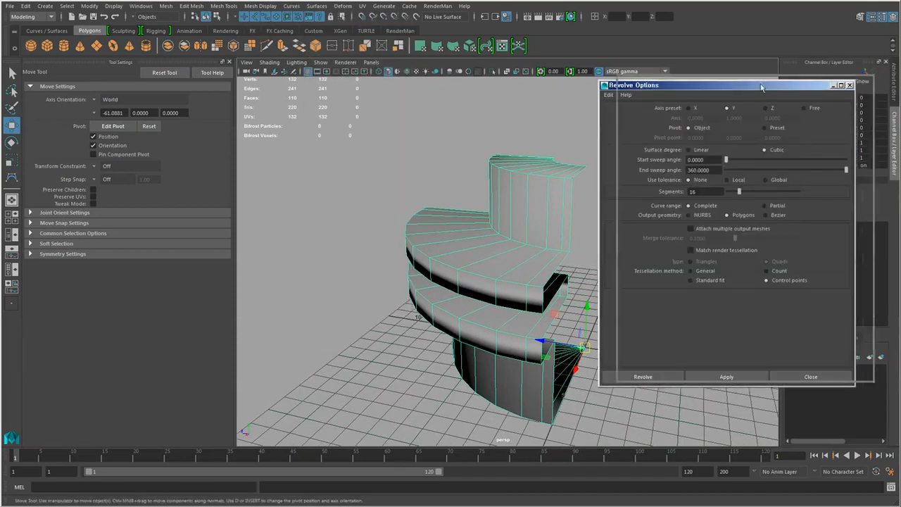
left_click_drag(451, 285, 494, 281, "alt")
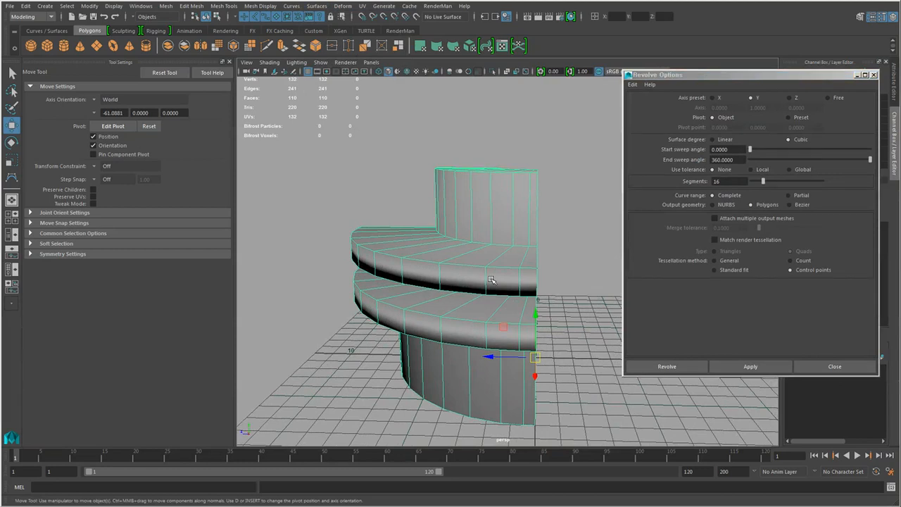
left_click(746, 325)
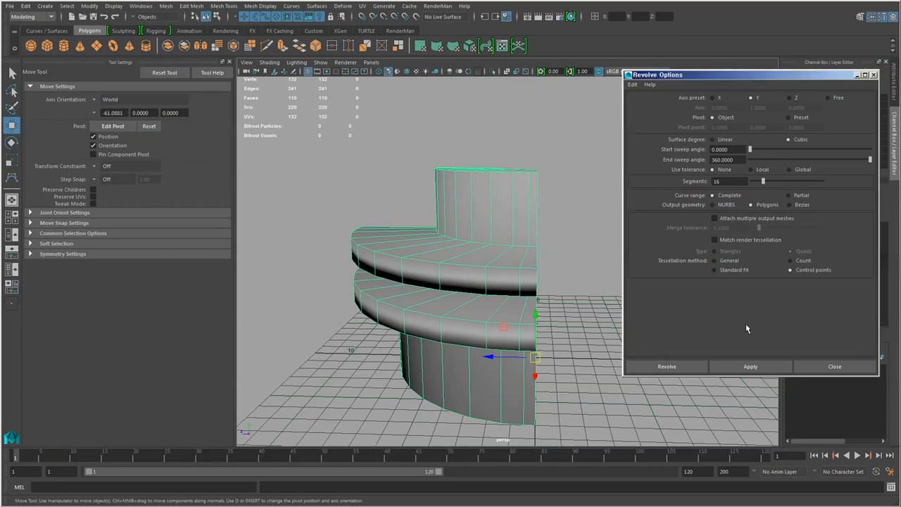